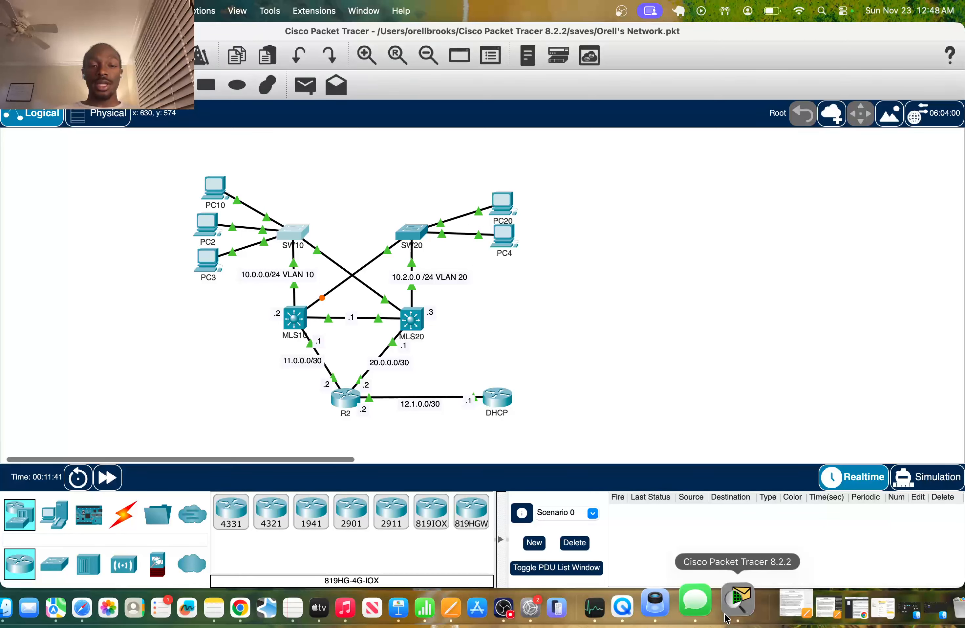
Step: Display the full running configuration of switch SW10 with the show run command, keeping the topology visible beside it
{"action": "scroll", "coordinate": [462, 355], "scroll_direction": "left", "scroll_amount": 2}
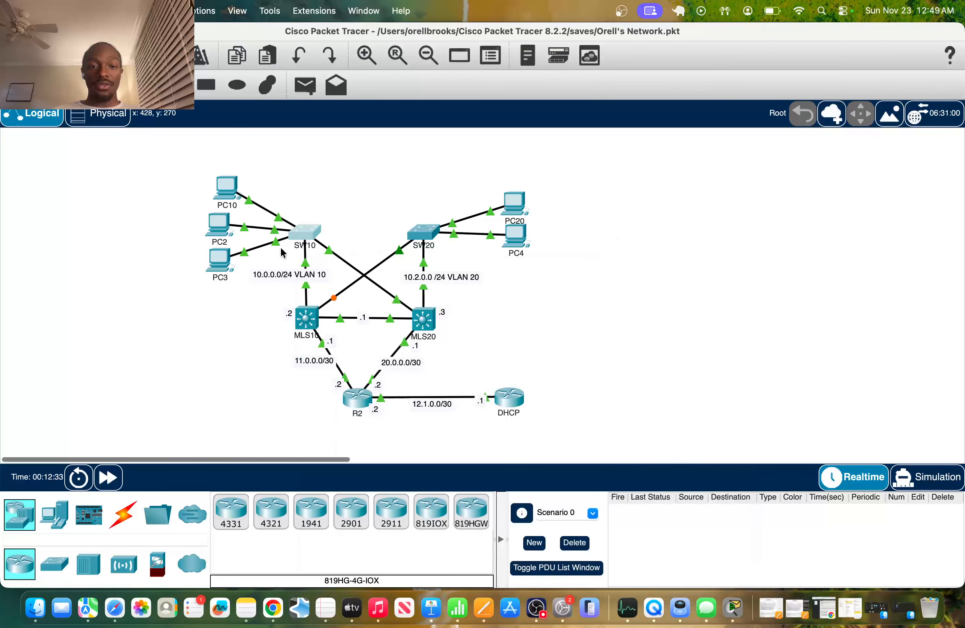
{"action": "left_click", "coordinate": [305, 236]}
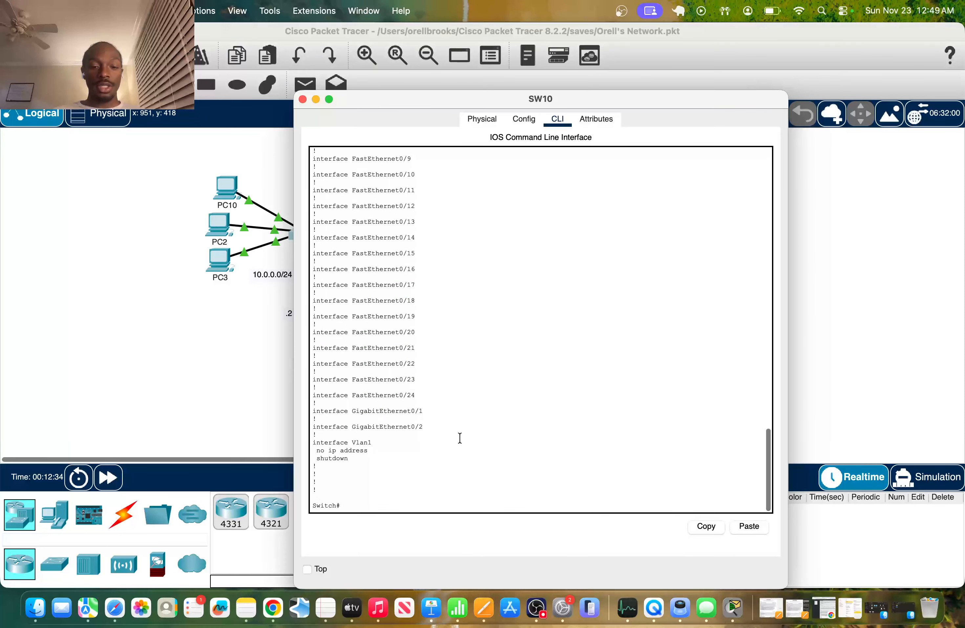
{"action": "left_click", "coordinate": [386, 505]}
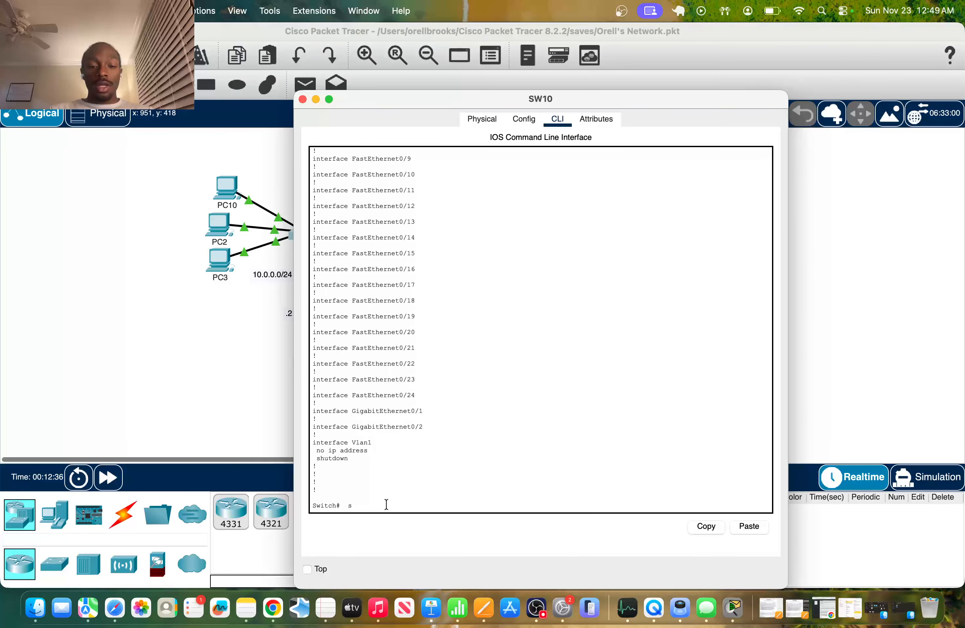
{"action": "type", "text": "show run"}
{"action": "key", "text": "Return"}
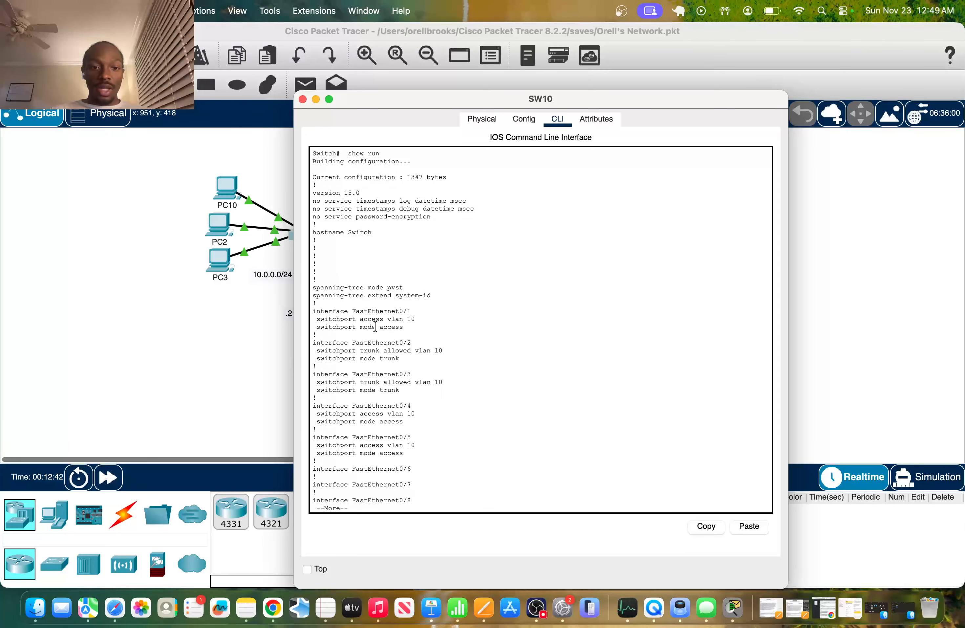
{"action": "left_click_drag", "start_coordinate": [459, 102], "coordinate": [577, 101]}
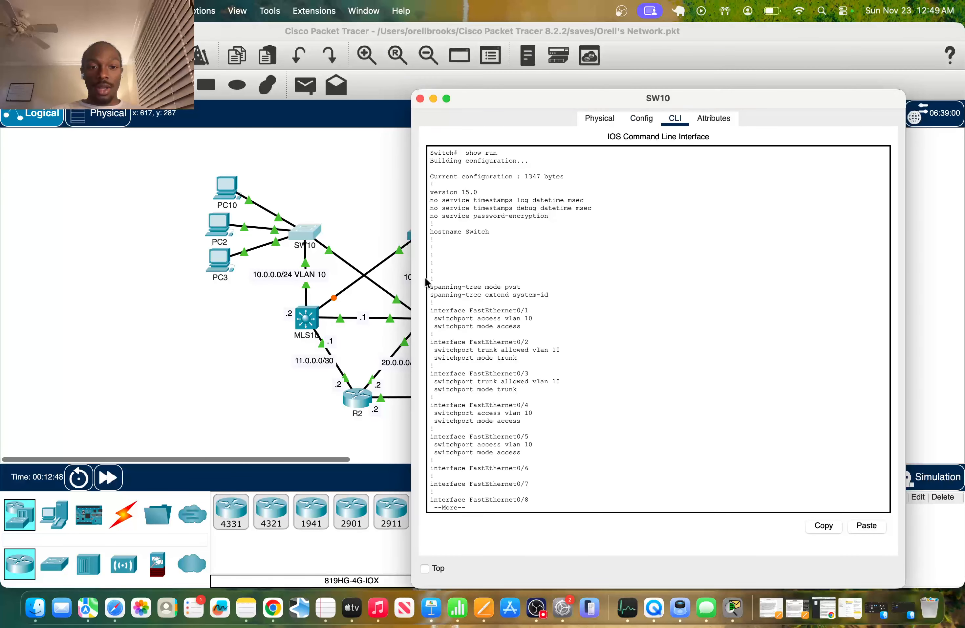
{"action": "key", "text": "space"}
{"action": "key", "text": "space"}
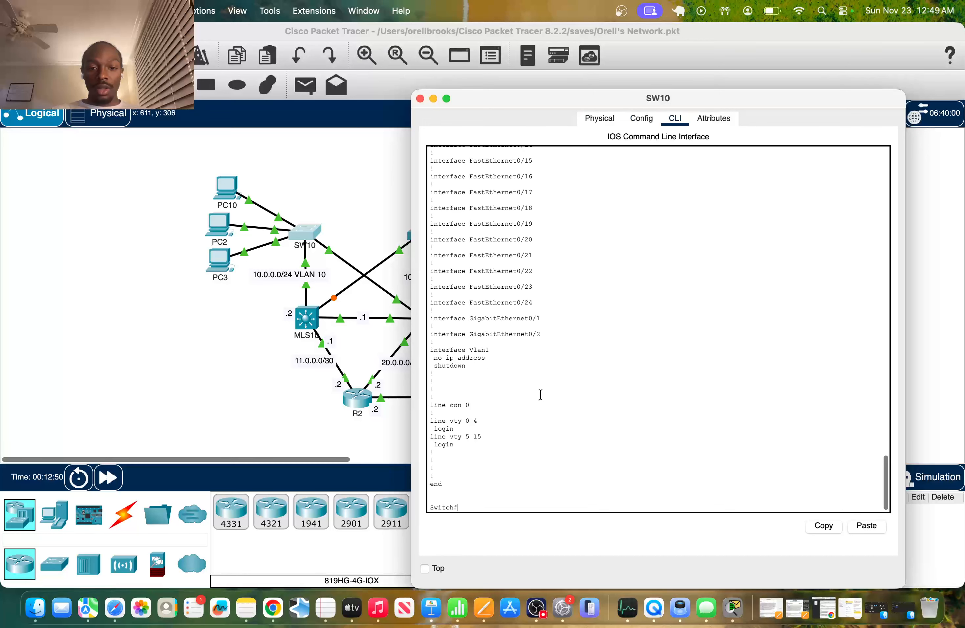
Step: List SW10's VLANs with show vl b and examine the ports assigned to VLAN 10
{"action": "type", "text": "do"}
{"action": "key", "text": "BackSpace"}
{"action": "type", "text": "show vl"}
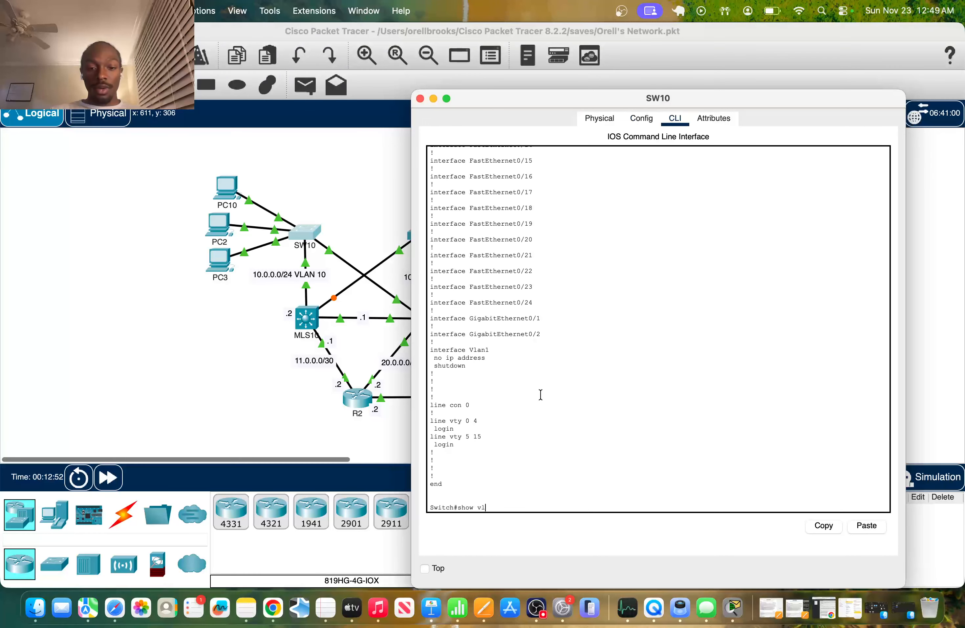
{"action": "type", "text": " b"}
{"action": "key", "text": "Return"}
{"action": "left_click_drag", "start_coordinate": [438, 474], "coordinate": [661, 469]}
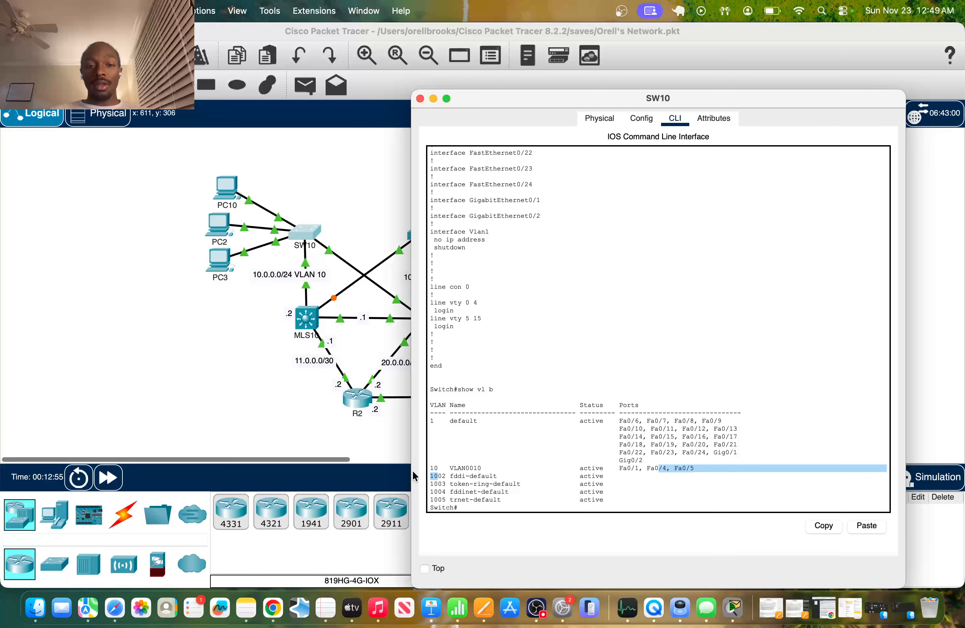
{"action": "left_click_drag", "start_coordinate": [595, 91], "coordinate": [705, 92]}
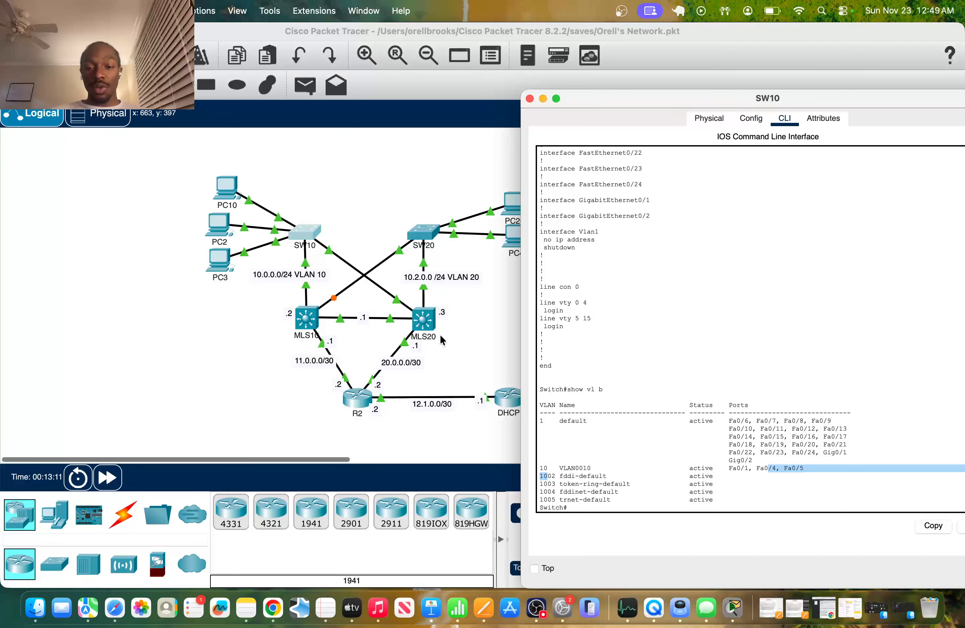
{"action": "left_click_drag", "start_coordinate": [559, 467], "coordinate": [684, 465]}
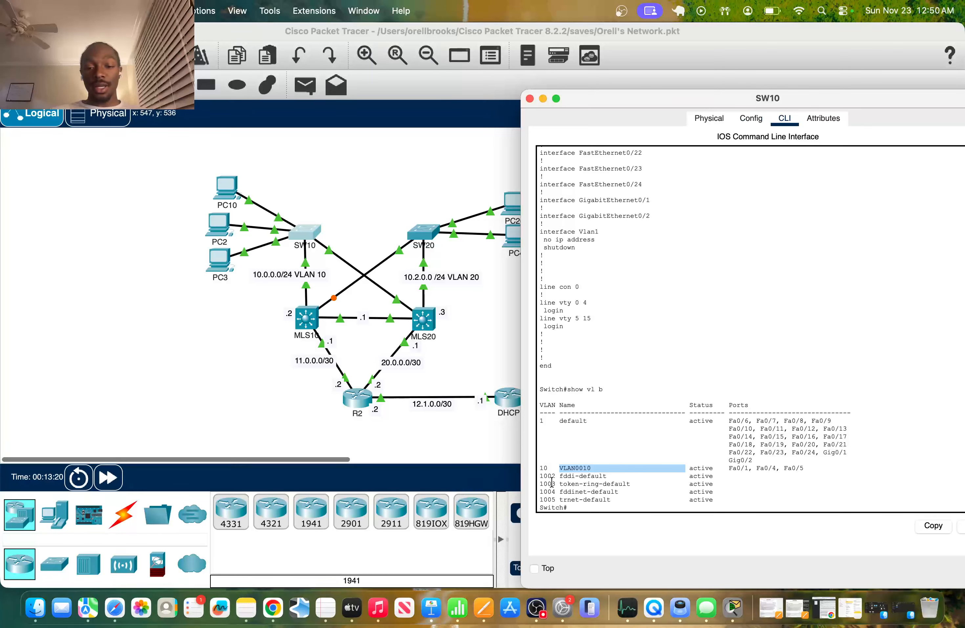
Step: Run show int trunk on SW10, examine the VLANs allowed on its trunk ports, and close the switch window
{"action": "left_click", "coordinate": [582, 505]}
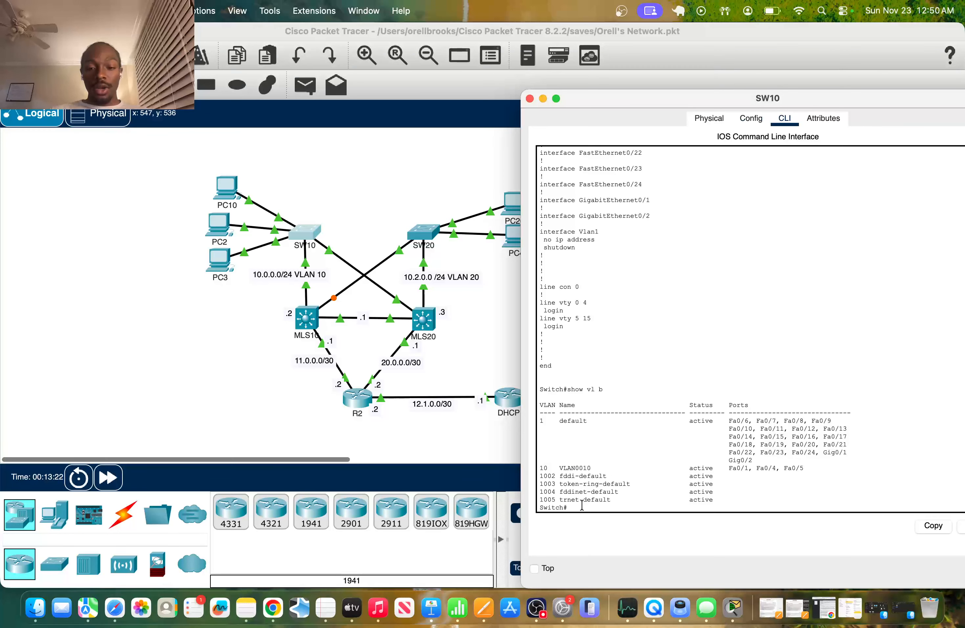
{"action": "type", "text": "so"}
{"action": "type", "text": "ow int t"}
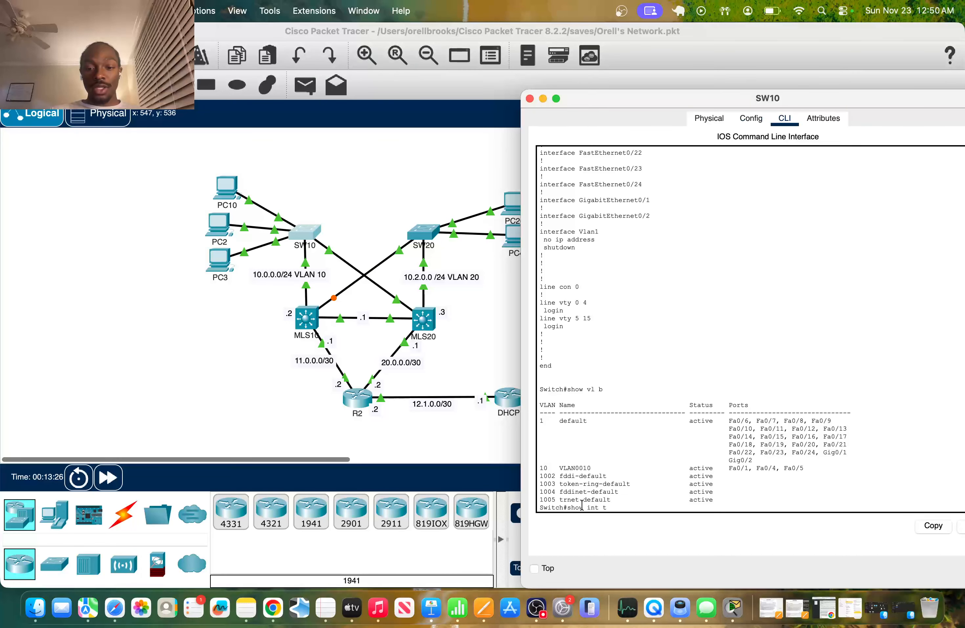
{"action": "type", "text": "runk"}
{"action": "key", "text": "Return"}
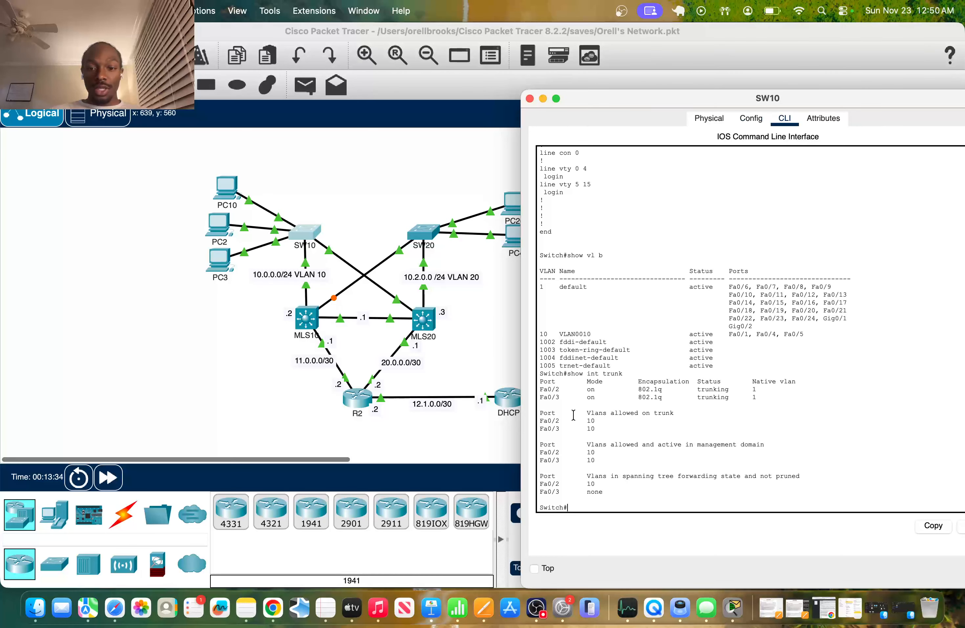
{"action": "left_click_drag", "start_coordinate": [574, 415], "coordinate": [544, 426]}
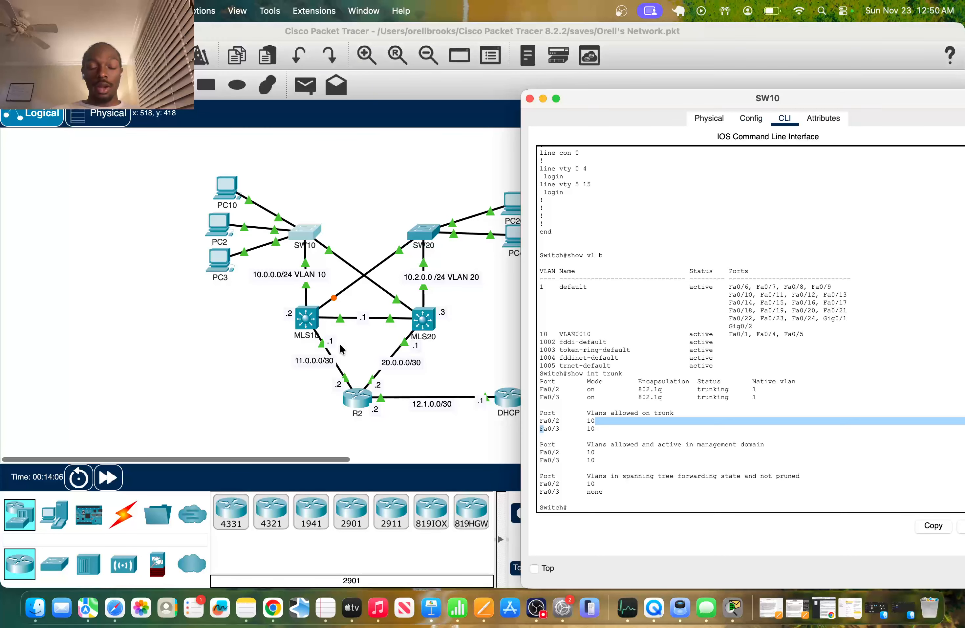
{"action": "left_click", "coordinate": [530, 98]}
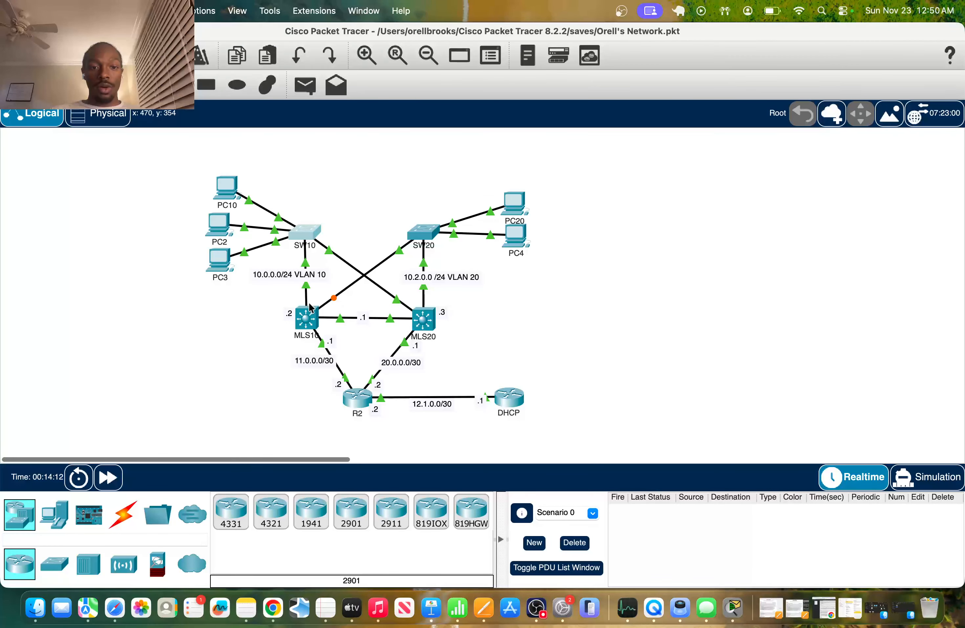
Step: List the VLANs on multilayer switch MLS10 with do sh vl b and examine the VLAN 10 and VLAN 20 entries
{"action": "left_click", "coordinate": [307, 322]}
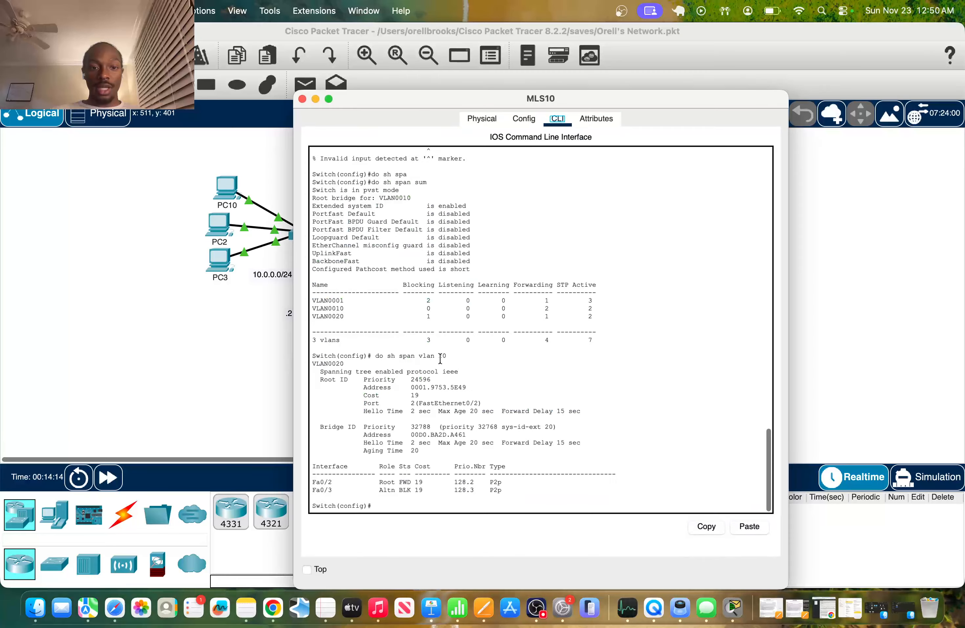
{"action": "left_click", "coordinate": [430, 504]}
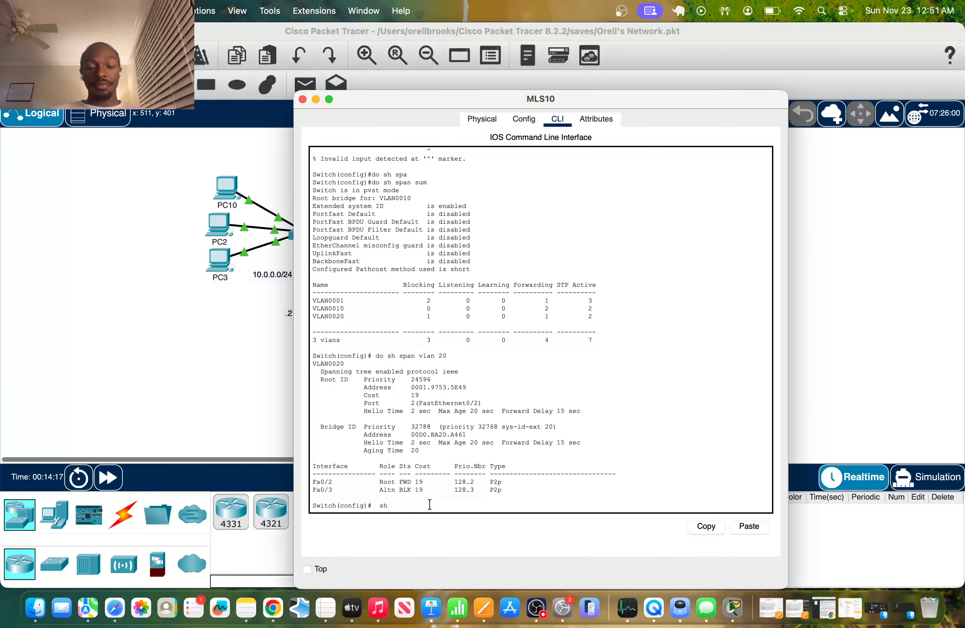
{"action": "type", "text": "show int "}
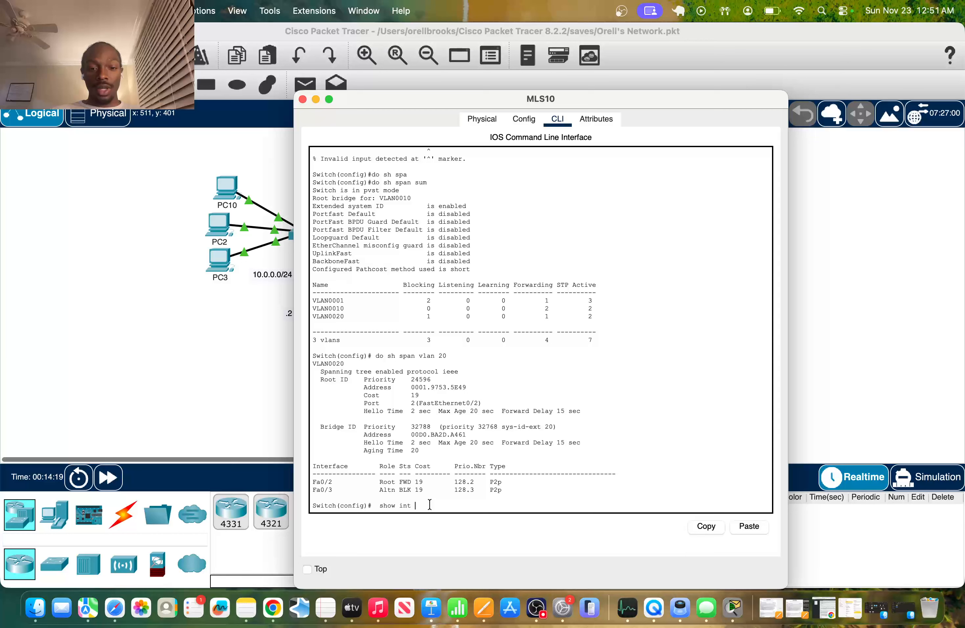
{"action": "type", "text": "b"}
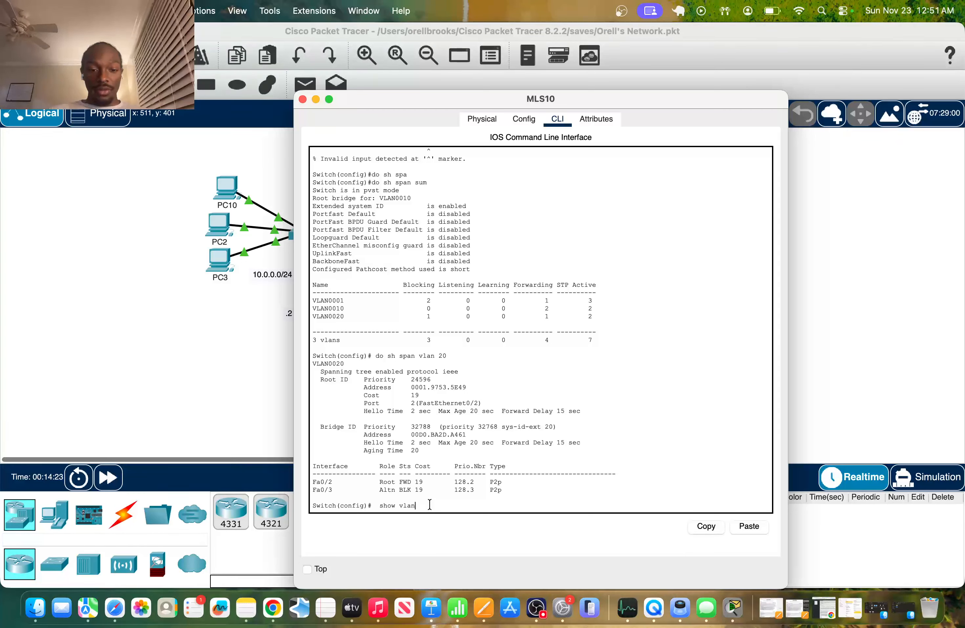
{"action": "key", "text": "BackSpace"}
{"action": "type", "text": "do "}
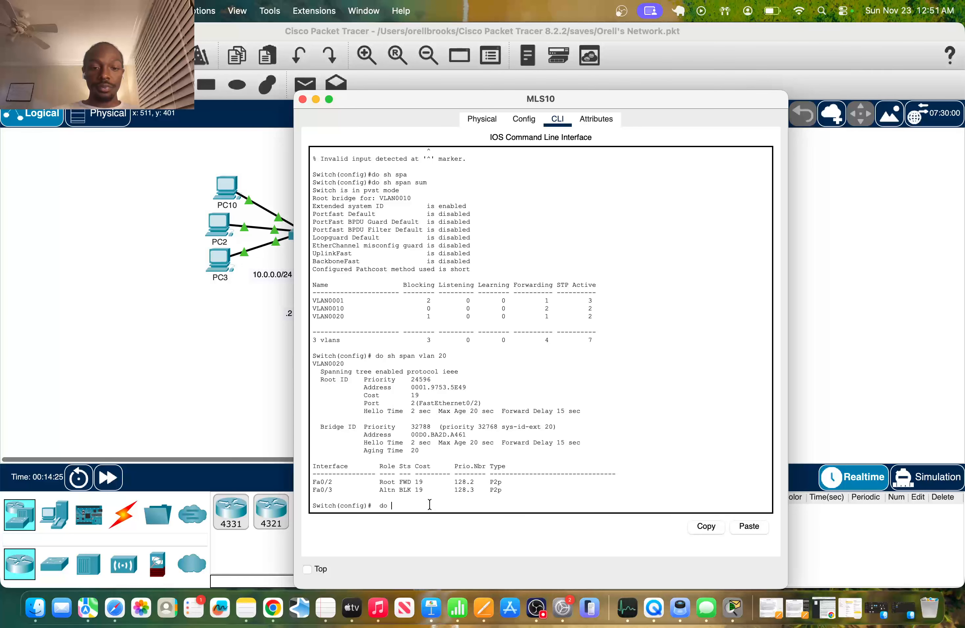
{"action": "type", "text": "sh vl b"}
{"action": "key", "text": "Return"}
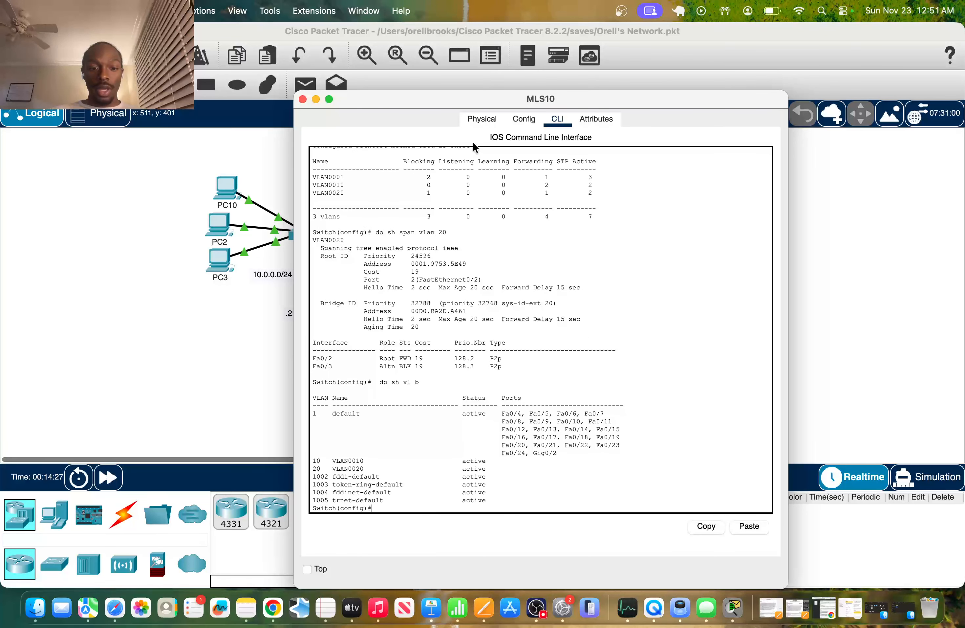
{"action": "left_click_drag", "start_coordinate": [475, 104], "coordinate": [693, 103]}
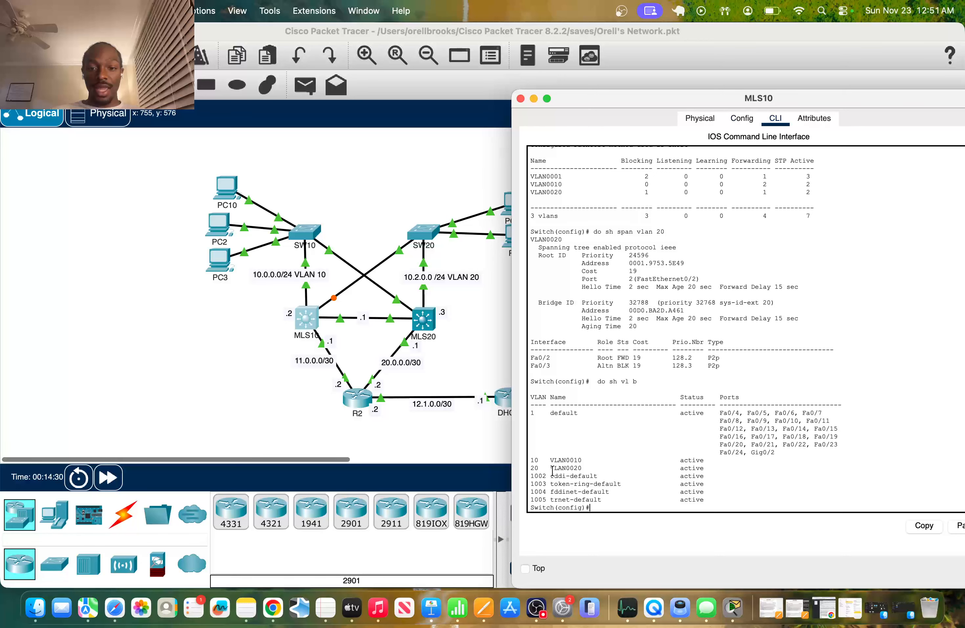
{"action": "left_click_drag", "start_coordinate": [530, 469], "coordinate": [554, 469]}
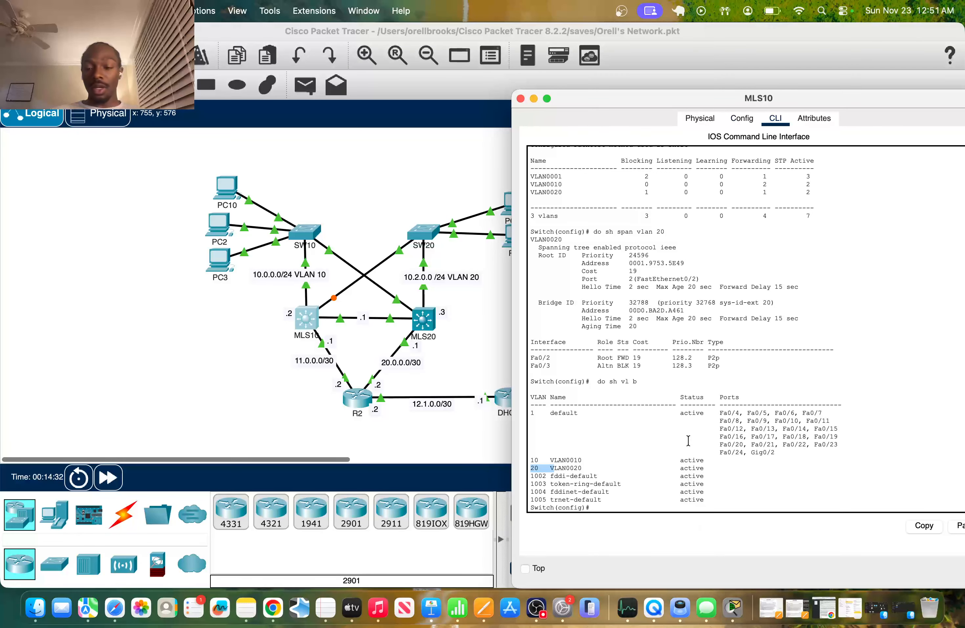
{"action": "left_click_drag", "start_coordinate": [665, 459], "coordinate": [706, 472]}
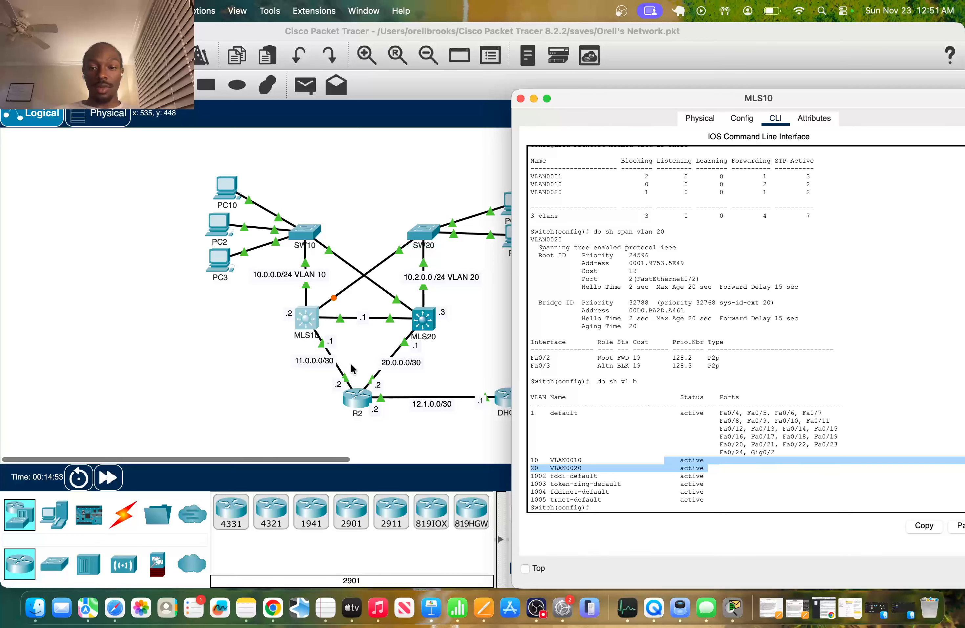
Step: Run do sh int tr on MLS10 and examine the VLANs allowed on trunk ports Fa0/1, Fa0/2 and Fa0/3
{"action": "left_click", "coordinate": [616, 509]}
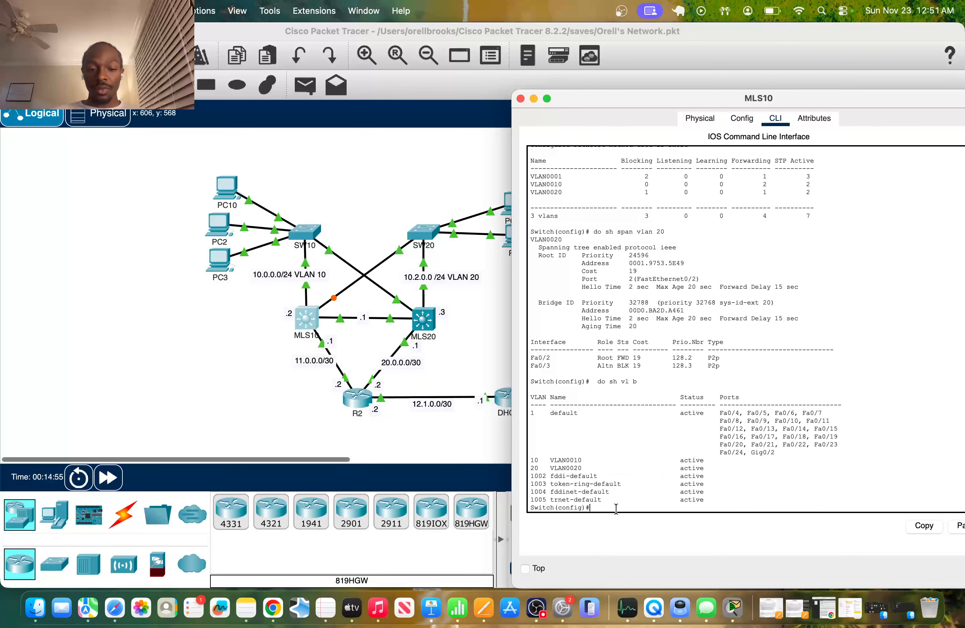
{"action": "type", "text": "do "}
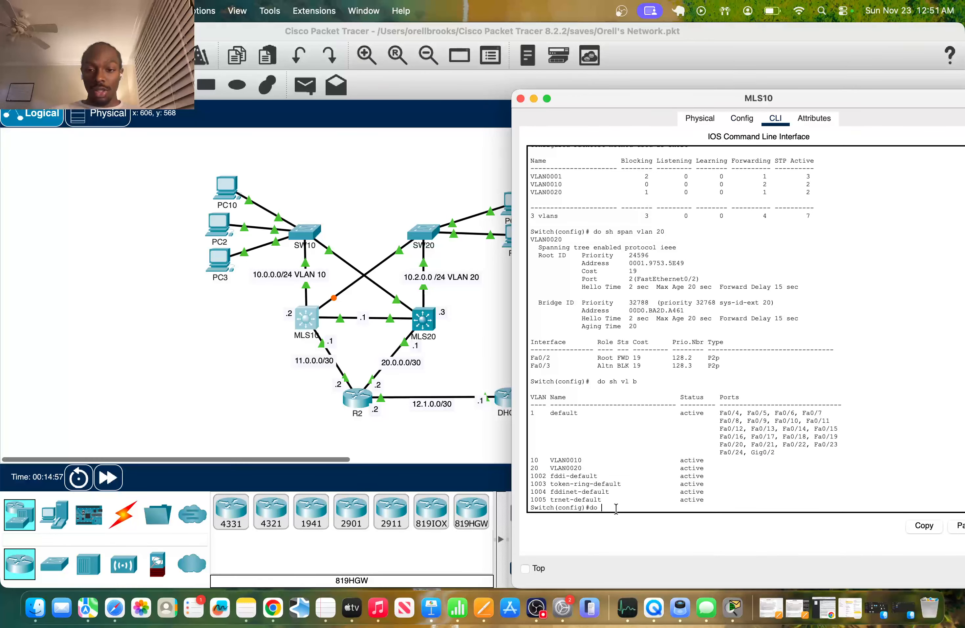
{"action": "type", "text": "sh"}
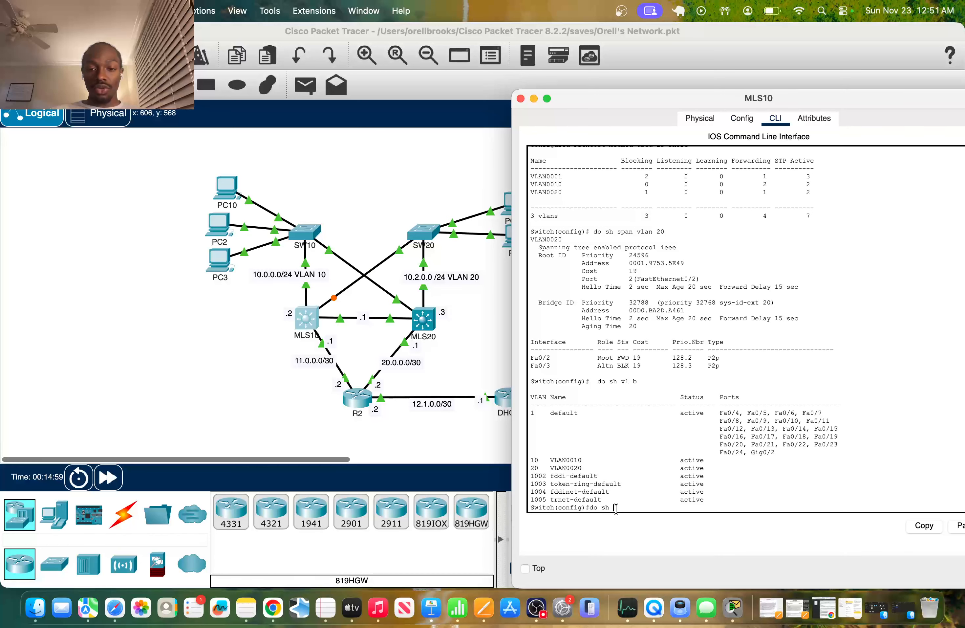
{"action": "type", "text": " in t tr"}
{"action": "key", "text": "Return"}
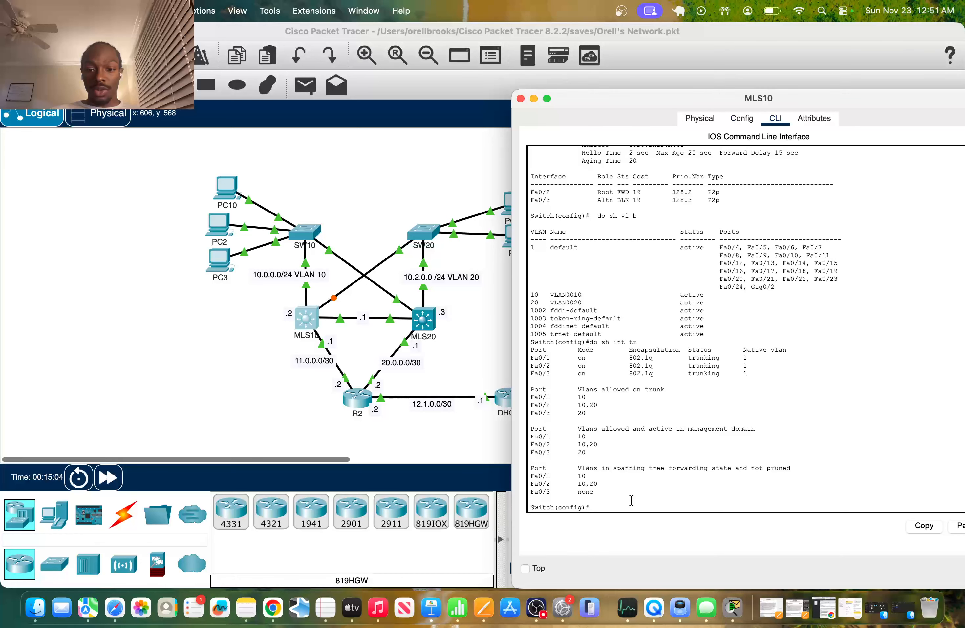
{"action": "left_click_drag", "start_coordinate": [542, 397], "coordinate": [586, 400]}
{"action": "left_click", "coordinate": [538, 402]}
{"action": "left_click_drag", "start_coordinate": [534, 398], "coordinate": [561, 398]}
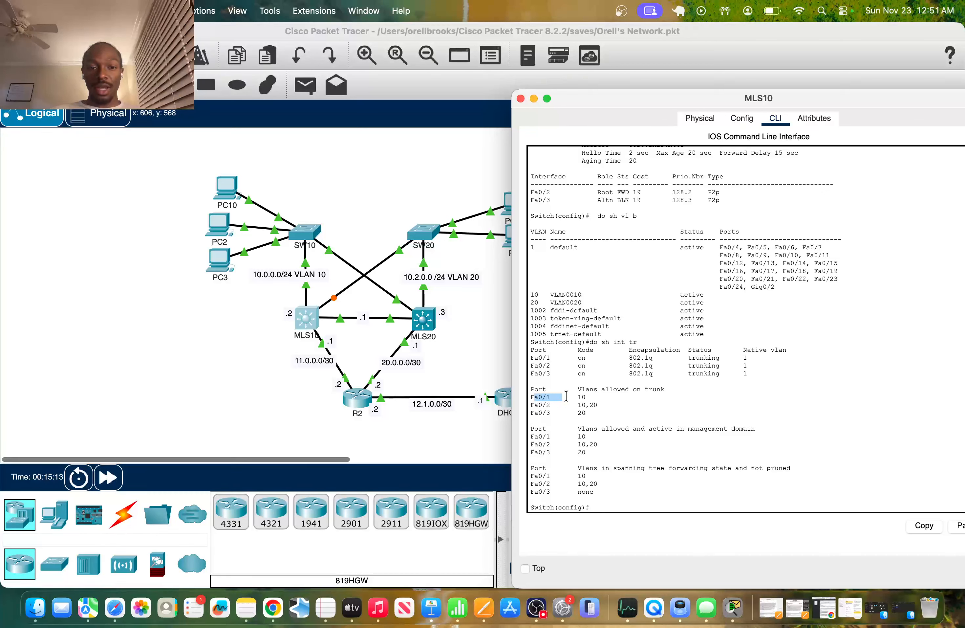
{"action": "left_click_drag", "start_coordinate": [557, 400], "coordinate": [581, 399]}
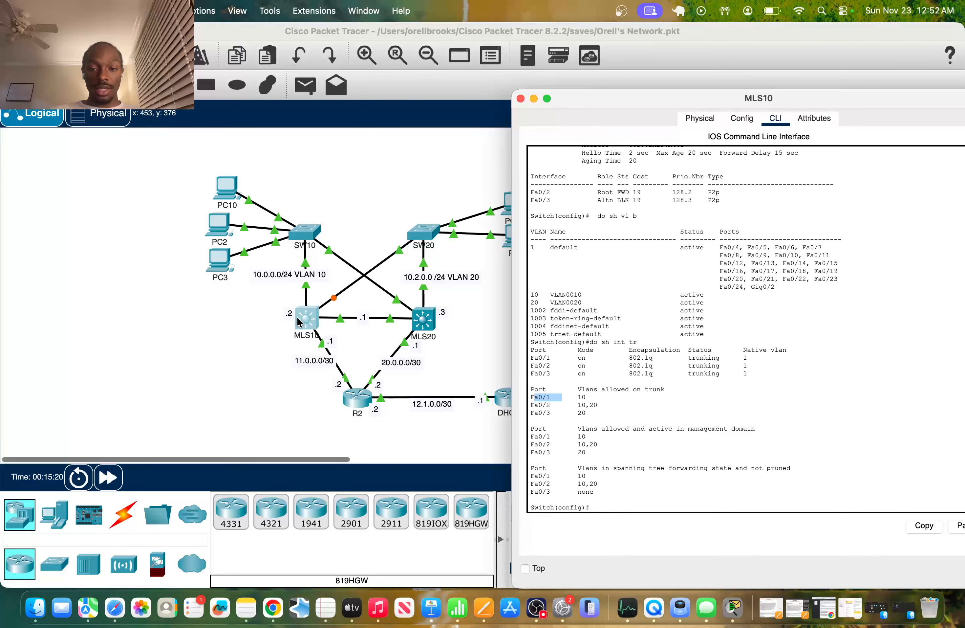
{"action": "left_click", "coordinate": [565, 414]}
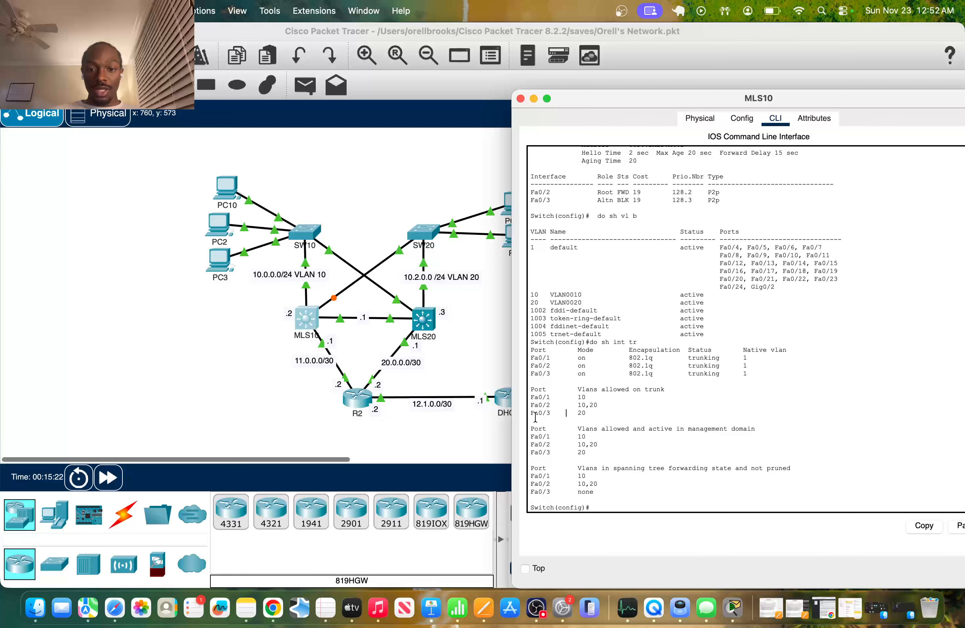
{"action": "left_click_drag", "start_coordinate": [553, 416], "coordinate": [557, 415]}
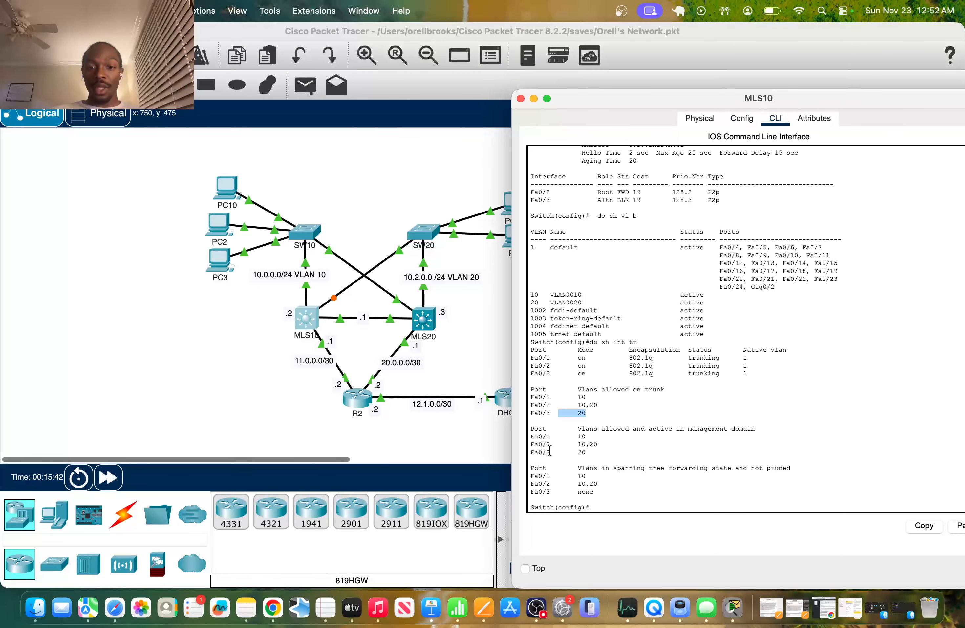
{"action": "left_click_drag", "start_coordinate": [530, 444], "coordinate": [608, 444]}
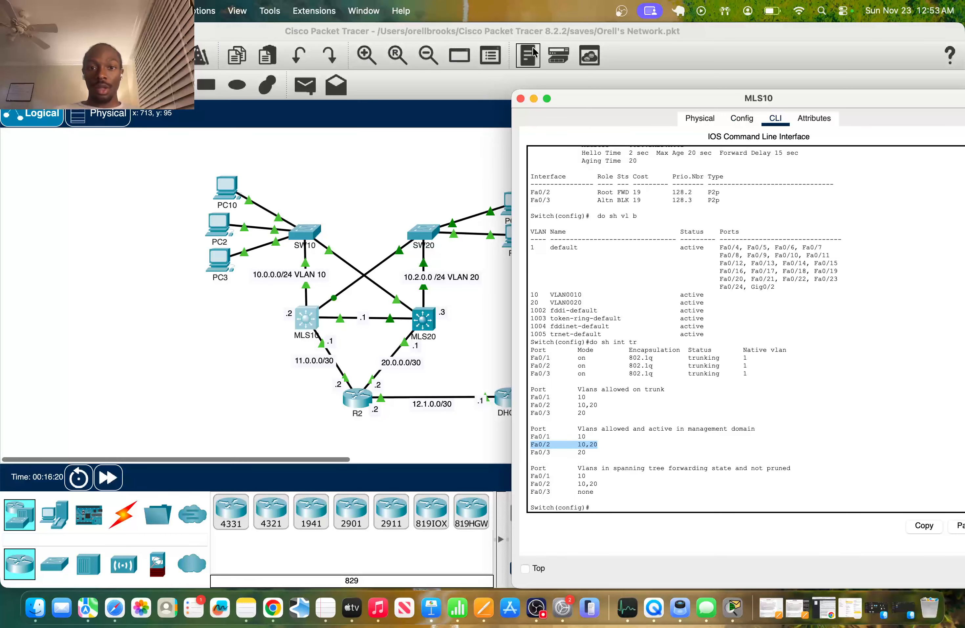
Step: List the IP addresses and status of all MLS10 interfaces with do sh ip int b
{"action": "left_click", "coordinate": [605, 514]}
{"action": "key", "text": "Return"}
{"action": "key", "text": "Return"}
{"action": "key", "text": "Return"}
{"action": "key", "text": "Return"}
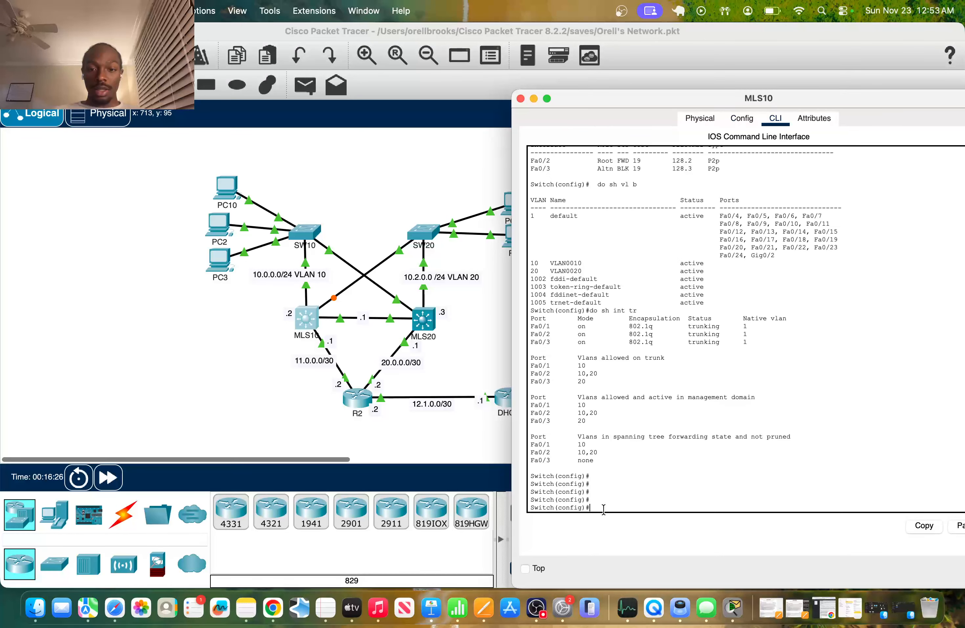
{"action": "type", "text": "do sh ip int b"}
{"action": "key", "text": "Return"}
{"action": "key", "text": "space"}
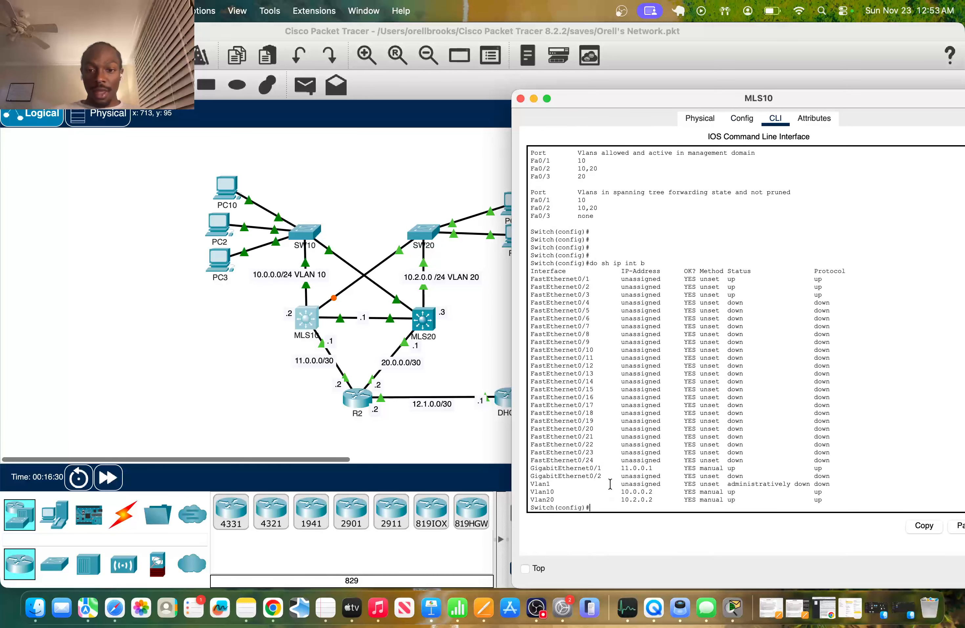
Step: Examine the Vlan10 and Vlan20 IP address entries in the MLS10 interface list, and close the switch window
{"action": "left_click_drag", "start_coordinate": [537, 492], "coordinate": [602, 494]}
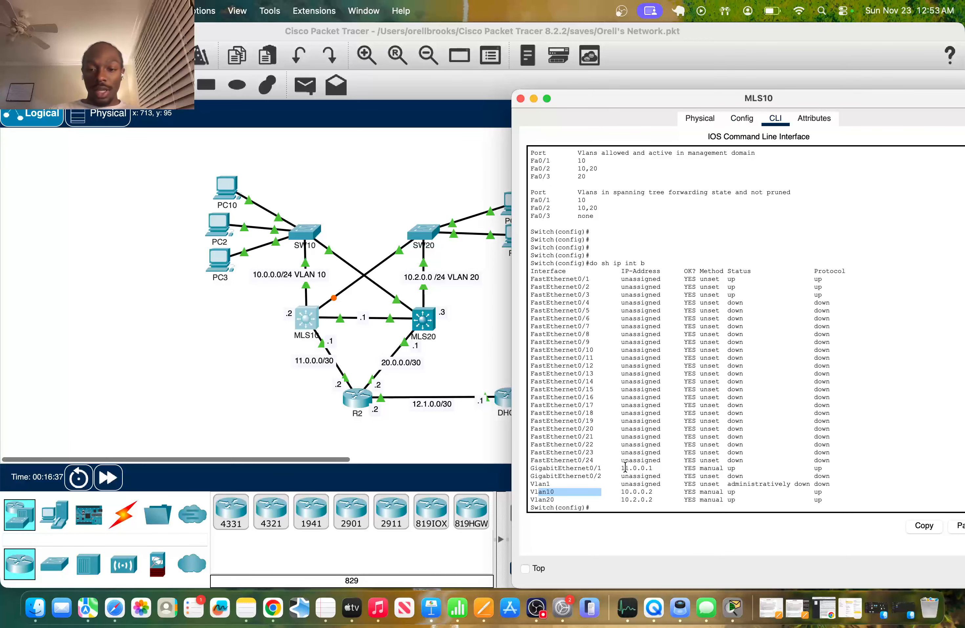
{"action": "left_click_drag", "start_coordinate": [540, 491], "coordinate": [557, 491]}
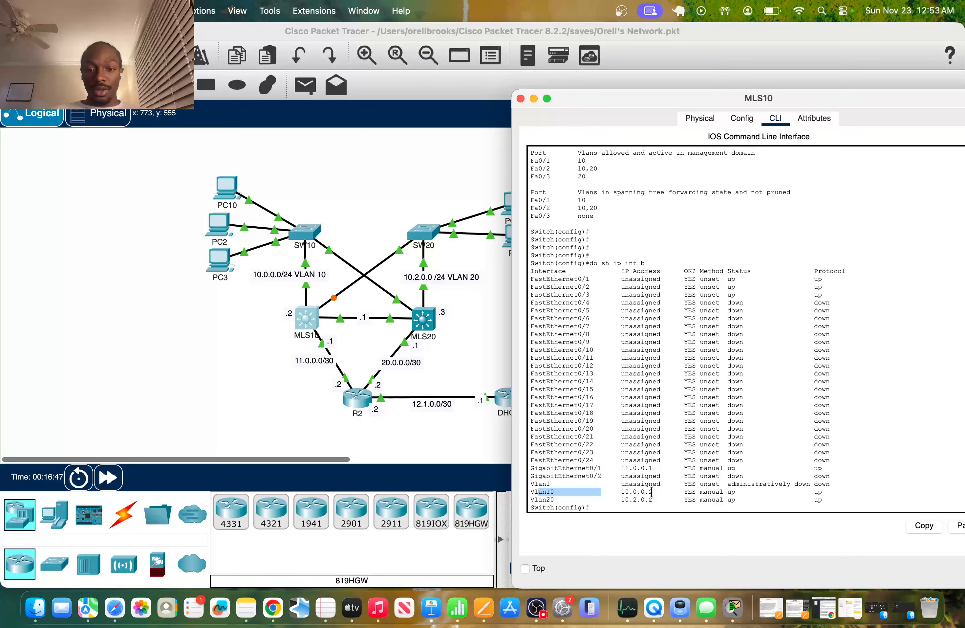
{"action": "left_click_drag", "start_coordinate": [535, 504], "coordinate": [630, 504]}
{"action": "left_click", "coordinate": [611, 504]}
{"action": "triple_click", "coordinate": [667, 504]}
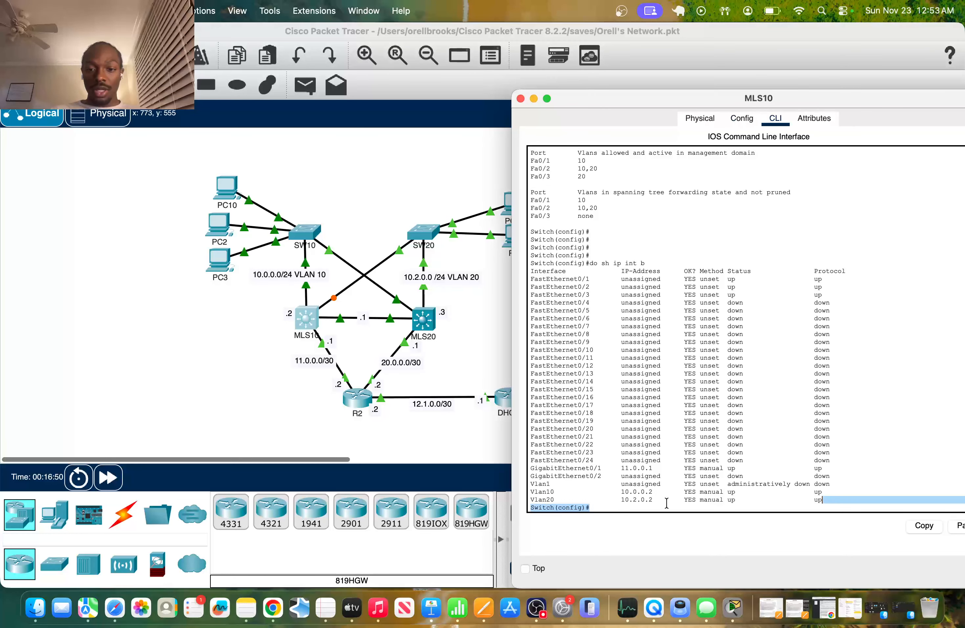
{"action": "left_click", "coordinate": [649, 500]}
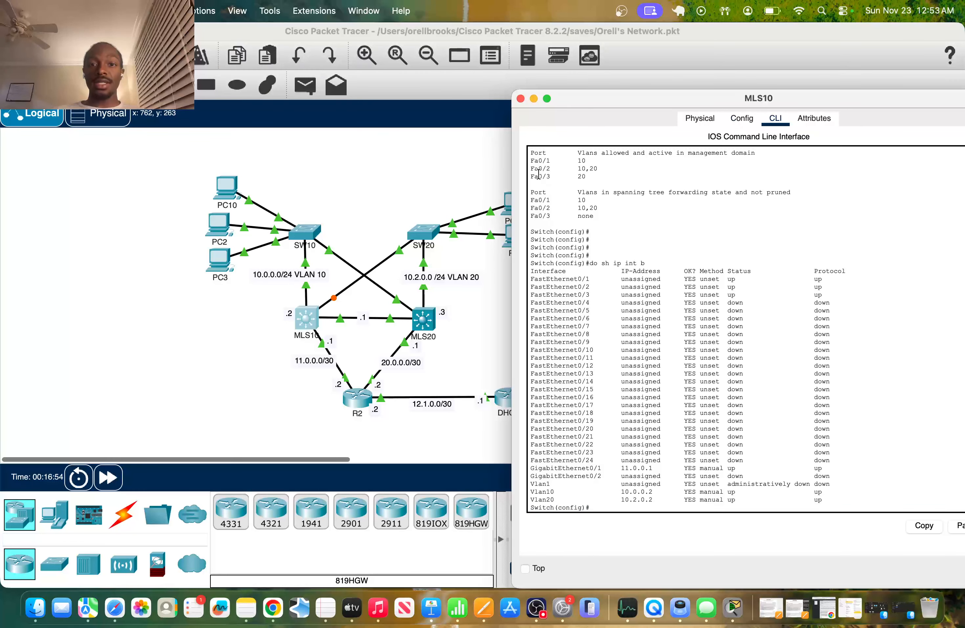
{"action": "left_click", "coordinate": [521, 99]}
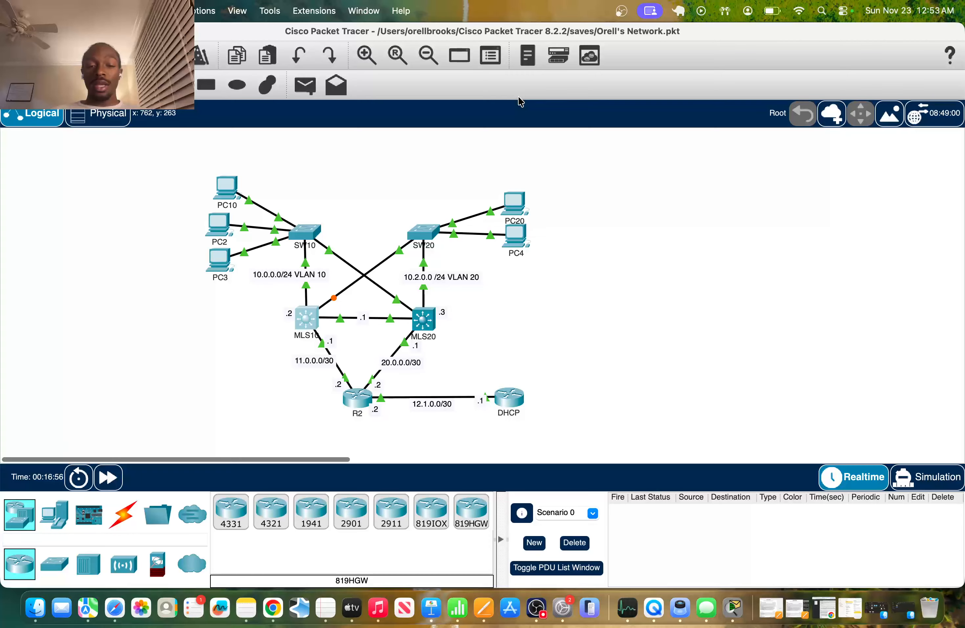
Step: Reopen the MLS10 command line beside the topology, compare its interface list with the diagram, and close it
{"action": "left_click", "coordinate": [307, 319]}
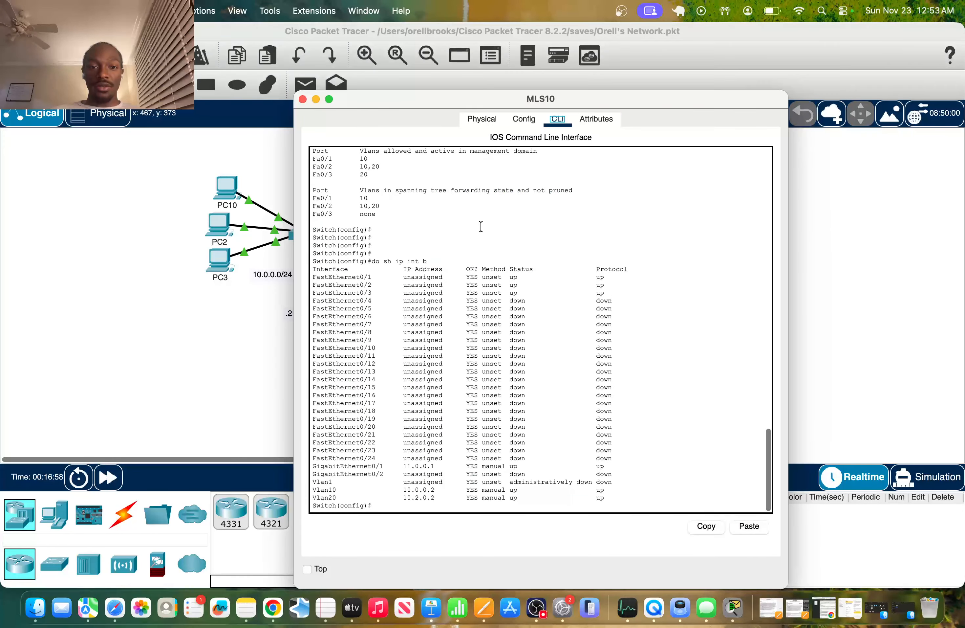
{"action": "left_click_drag", "start_coordinate": [514, 100], "coordinate": [670, 99]}
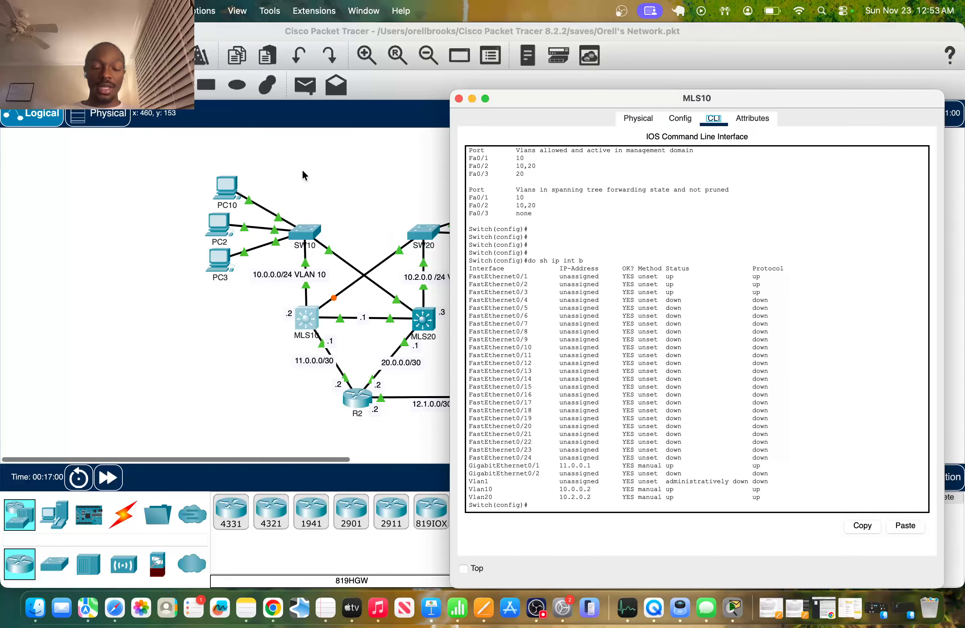
{"action": "left_click_drag", "start_coordinate": [606, 97], "coordinate": [677, 84]}
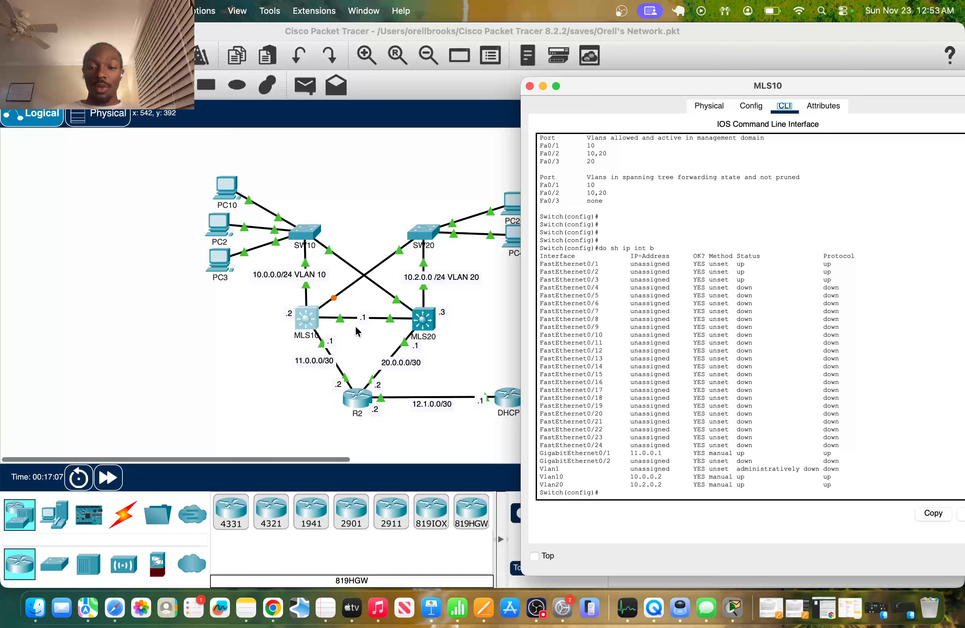
{"action": "left_click", "coordinate": [530, 86]}
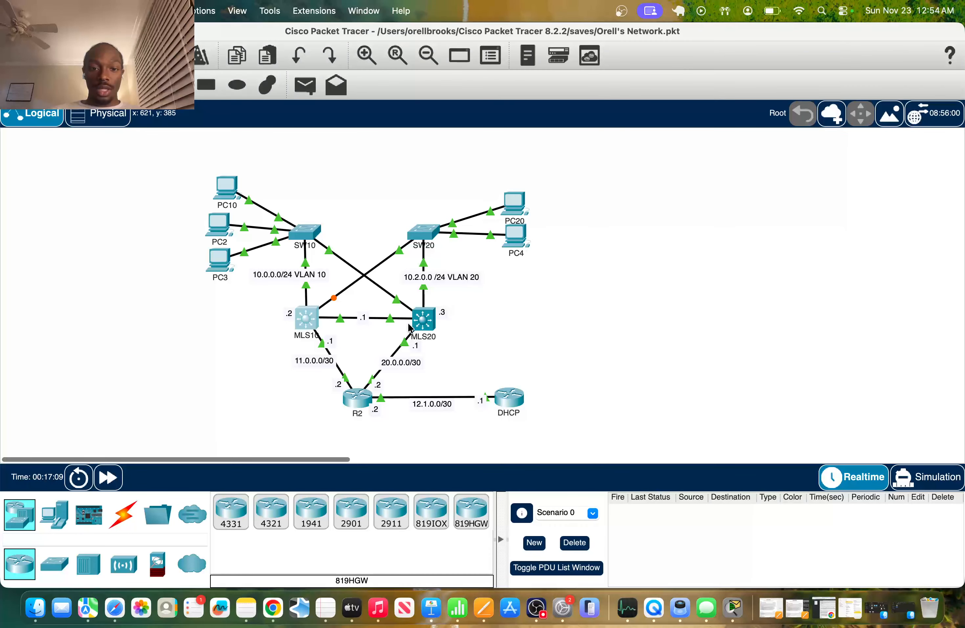
Step: Open the command line of multilayer switch MLS20 and enter privileged mode with en
{"action": "left_click", "coordinate": [424, 321]}
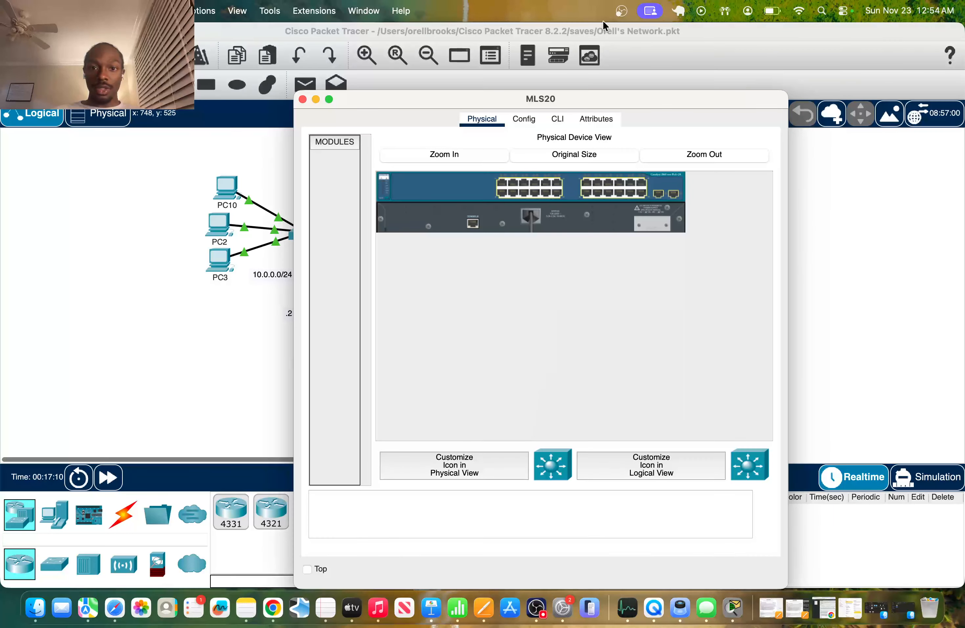
{"action": "left_click", "coordinate": [564, 124]}
{"action": "key", "text": "Return"}
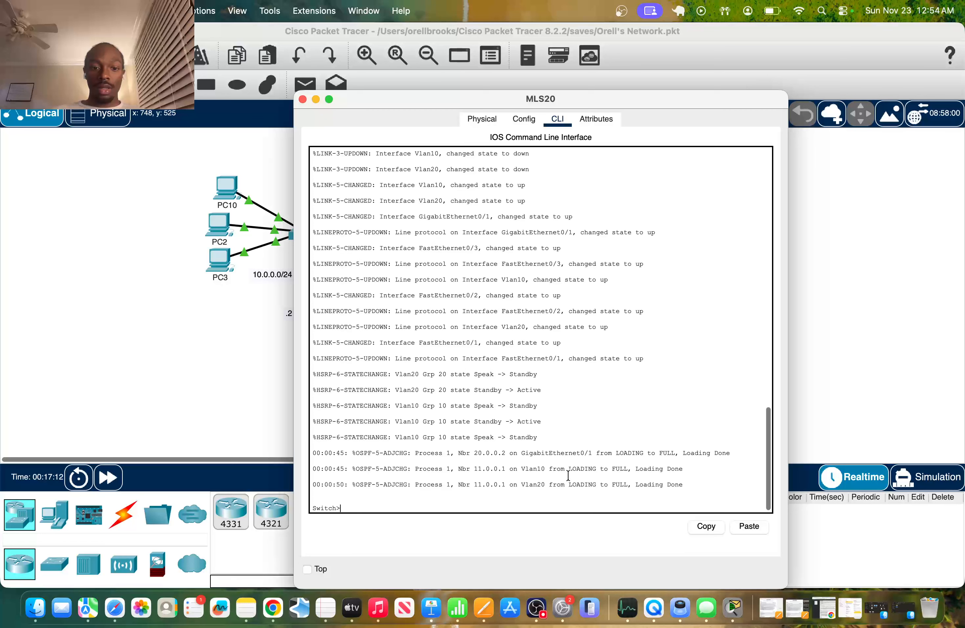
{"action": "key", "text": "Return"}
{"action": "type", "text": "en"}
{"action": "key", "text": "Return"}
Step: List the MLS20 interfaces with show ip int b and examine the Vlan10 and Vlan20 IP addresses
{"action": "type", "text": "co"}
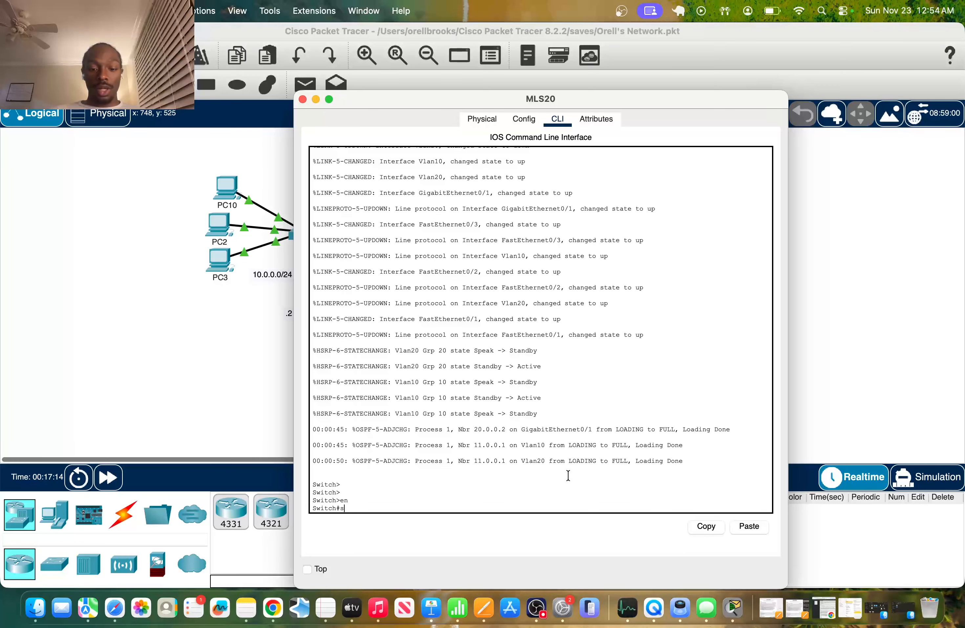
{"action": "type", "text": "ow ip int b"}
{"action": "key", "text": "Return"}
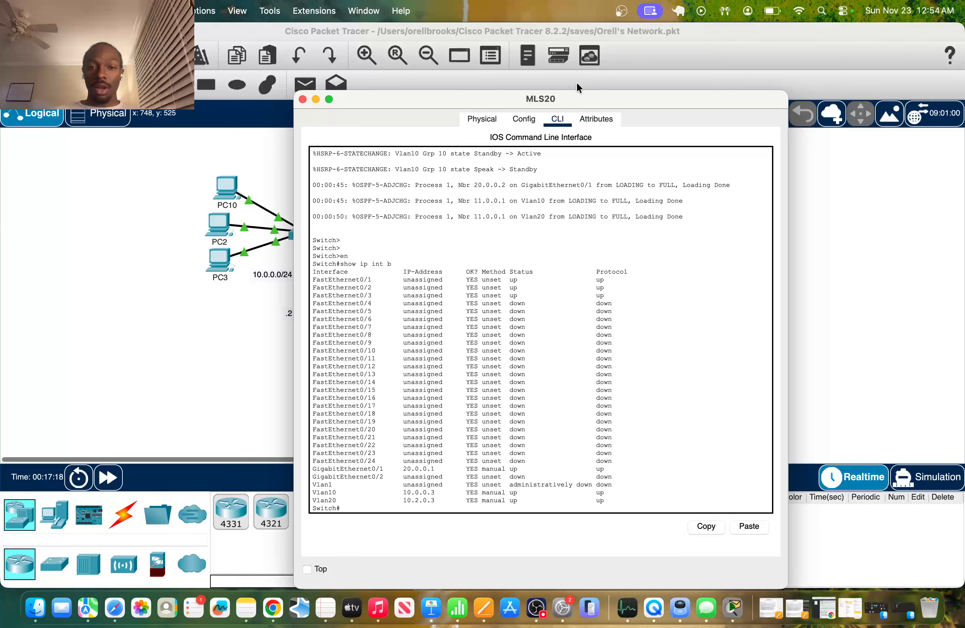
{"action": "left_click_drag", "start_coordinate": [539, 108], "coordinate": [695, 106]}
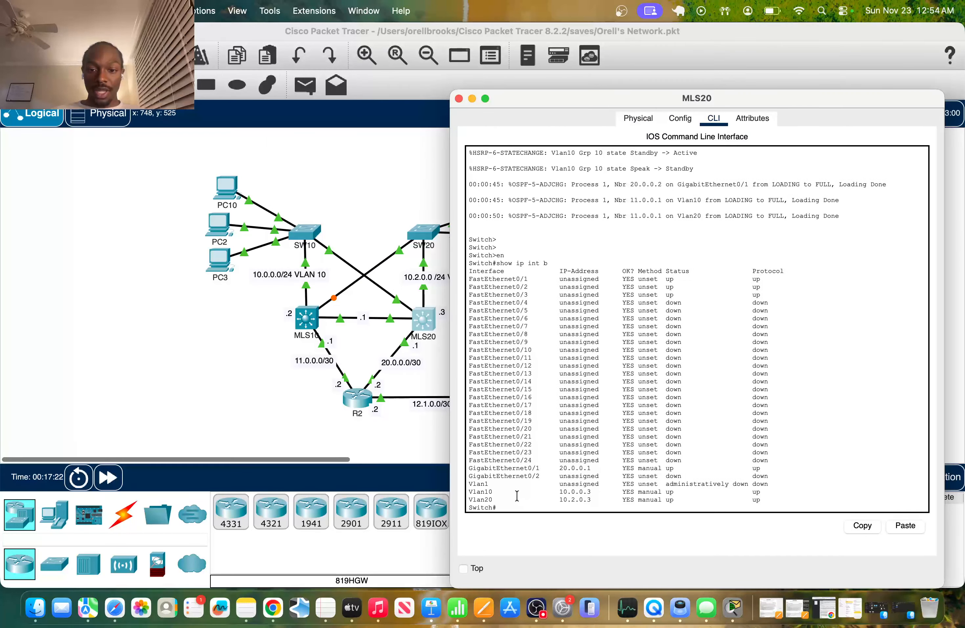
{"action": "left_click_drag", "start_coordinate": [512, 494], "coordinate": [595, 503]}
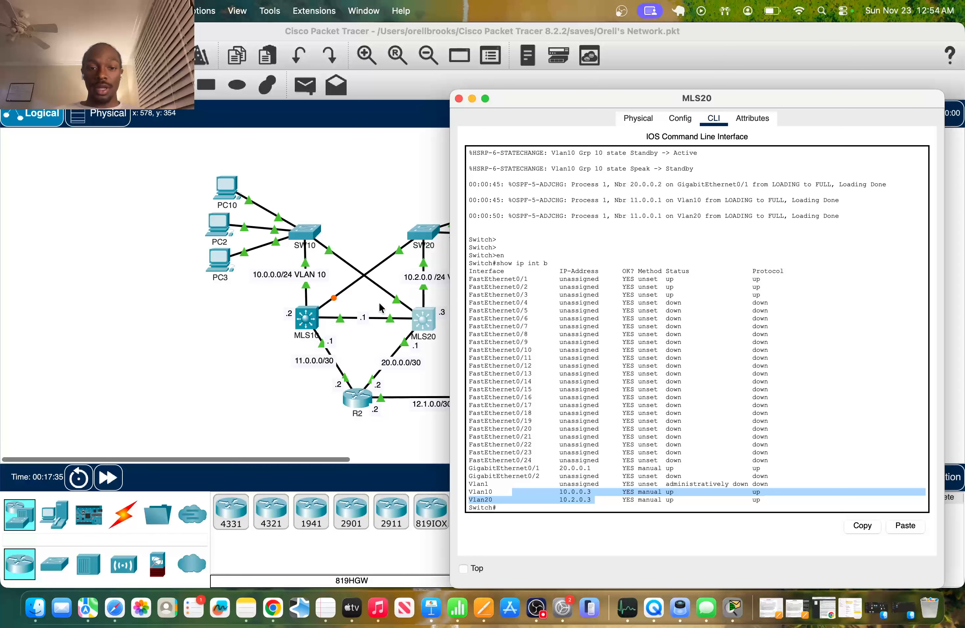
{"action": "left_click", "coordinate": [531, 503]}
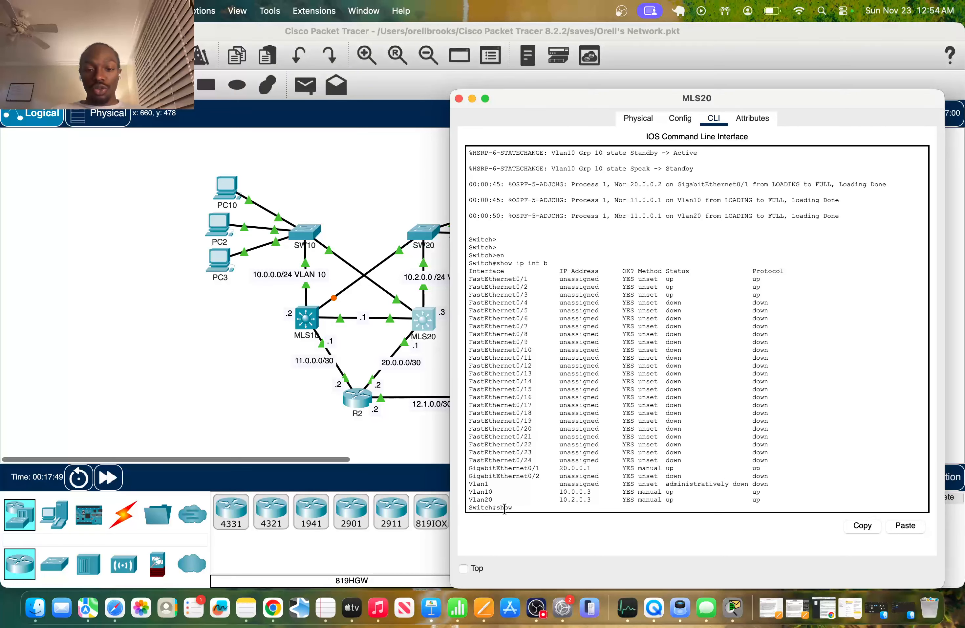
Step: Run show run on MLS20 and page through the running configuration to its end
{"action": "type", "text": "run"}
{"action": "key", "text": "Return"}
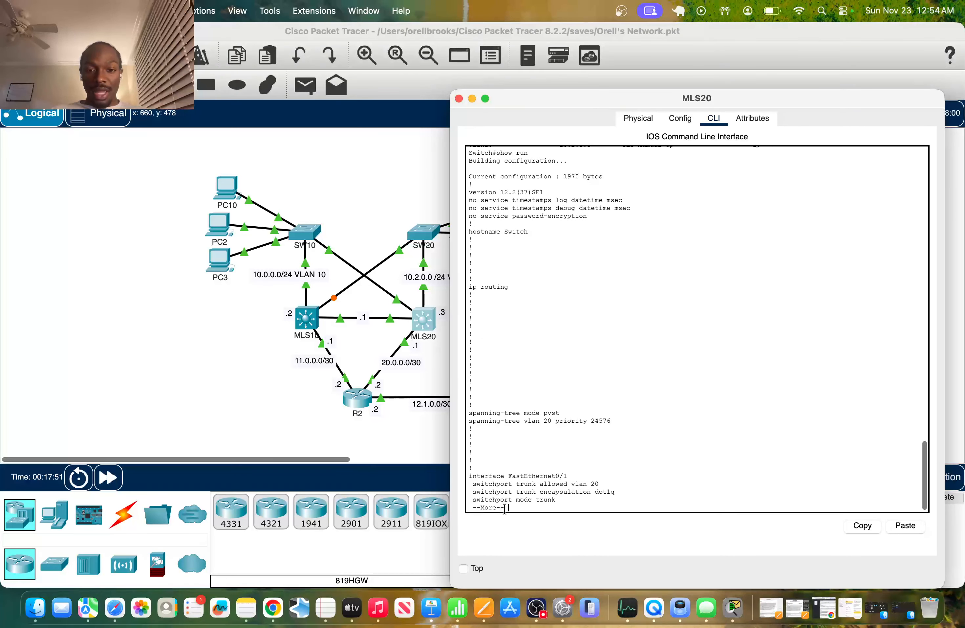
{"action": "key", "text": "space"}
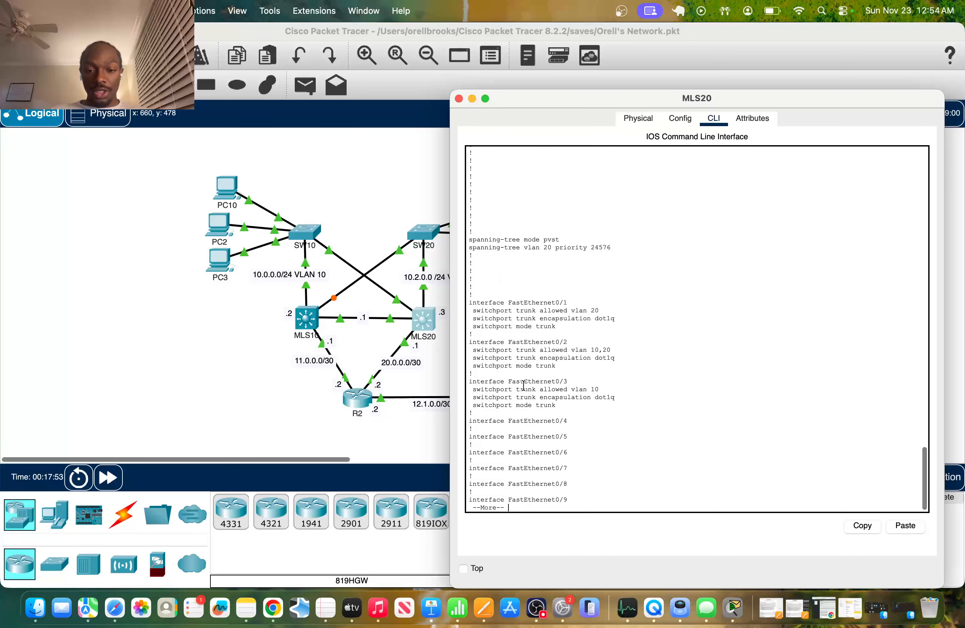
{"action": "key", "text": "space"}
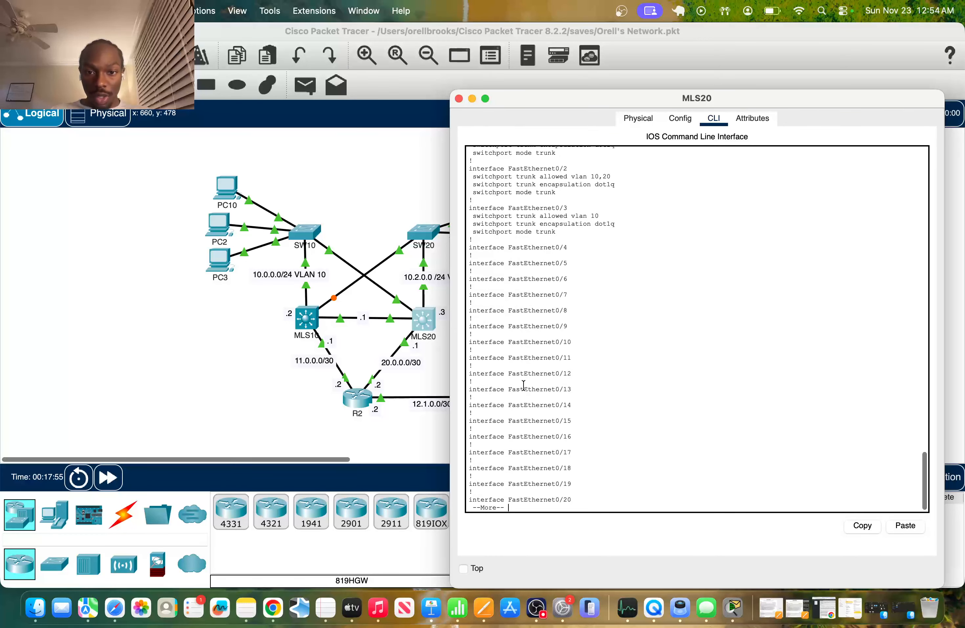
{"action": "key", "text": "space"}
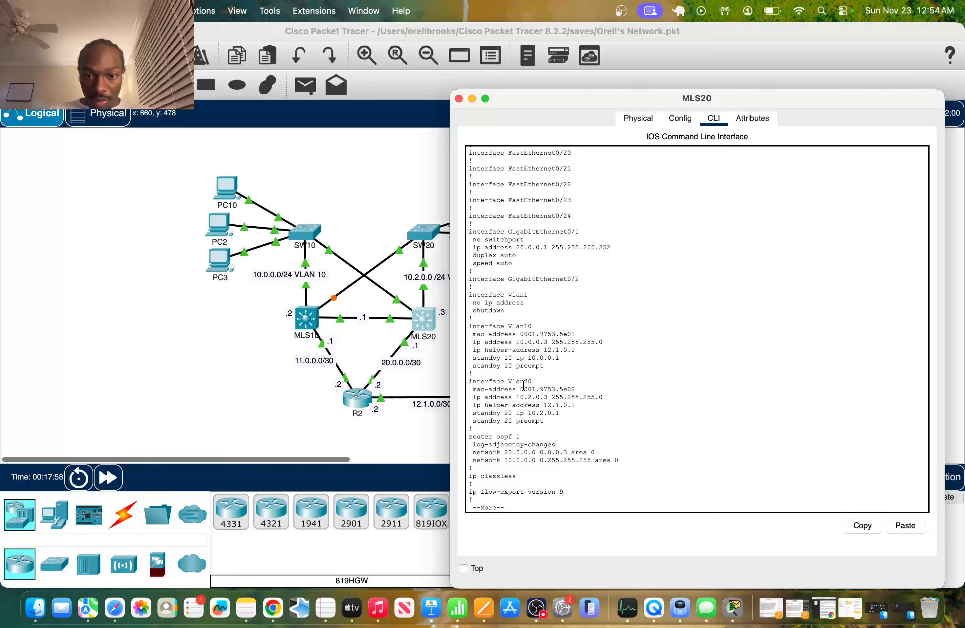
{"action": "key", "text": "space"}
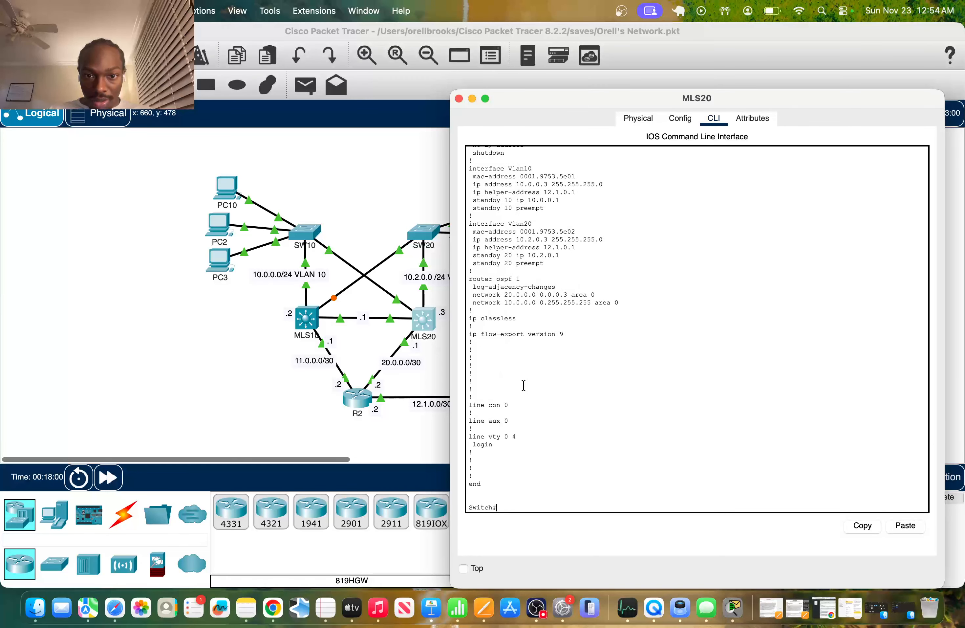
Step: Examine the interface Vlan10 and Vlan20 blocks in the MLS20 running configuration
{"action": "scroll", "coordinate": [523, 385], "scroll_direction": "up", "scroll_amount": 5}
{"action": "scroll", "coordinate": [525, 426], "scroll_direction": "up", "scroll_amount": 5}
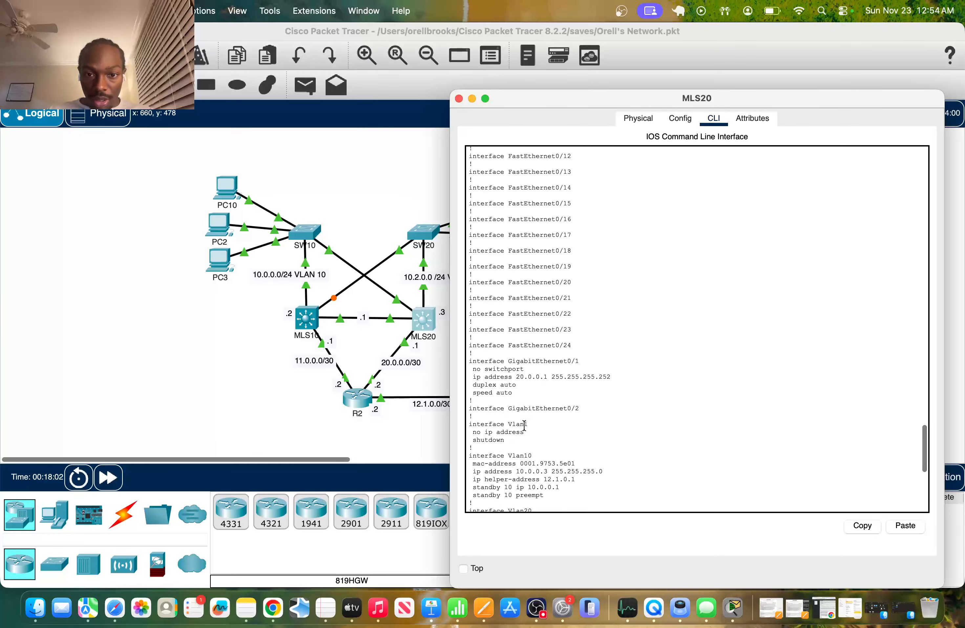
{"action": "scroll", "coordinate": [525, 425], "scroll_direction": "down", "scroll_amount": 10}
{"action": "scroll", "coordinate": [525, 425], "scroll_direction": "up", "scroll_amount": 5}
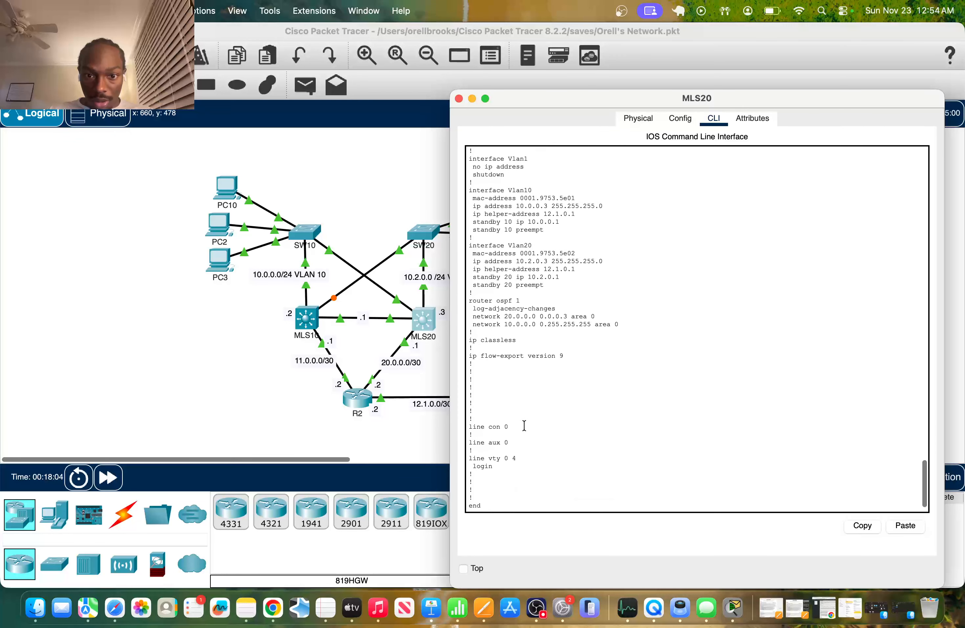
{"action": "scroll", "coordinate": [524, 430], "scroll_direction": "up", "scroll_amount": 3}
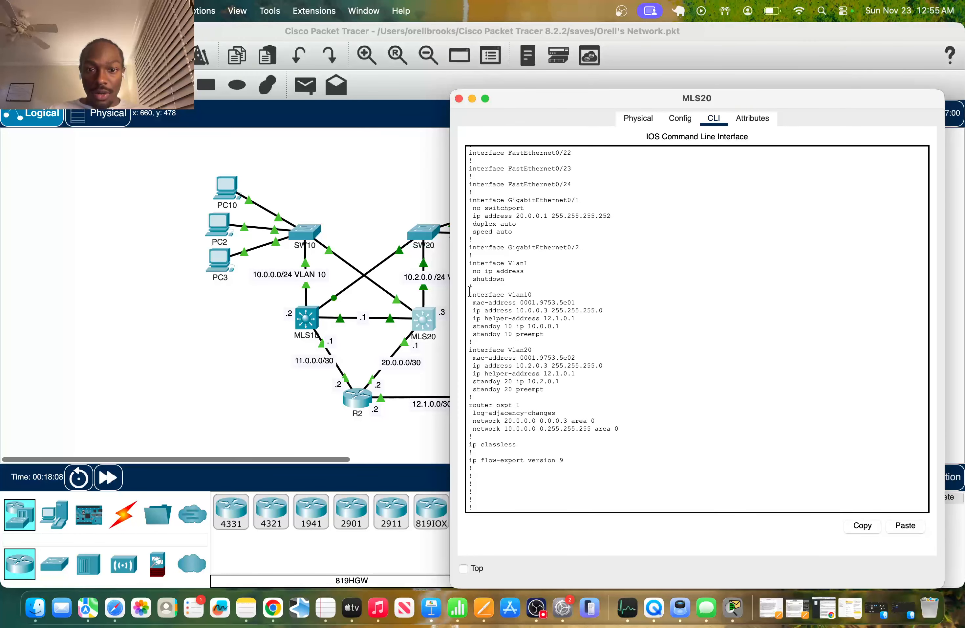
{"action": "left_click_drag", "start_coordinate": [472, 292], "coordinate": [574, 390]}
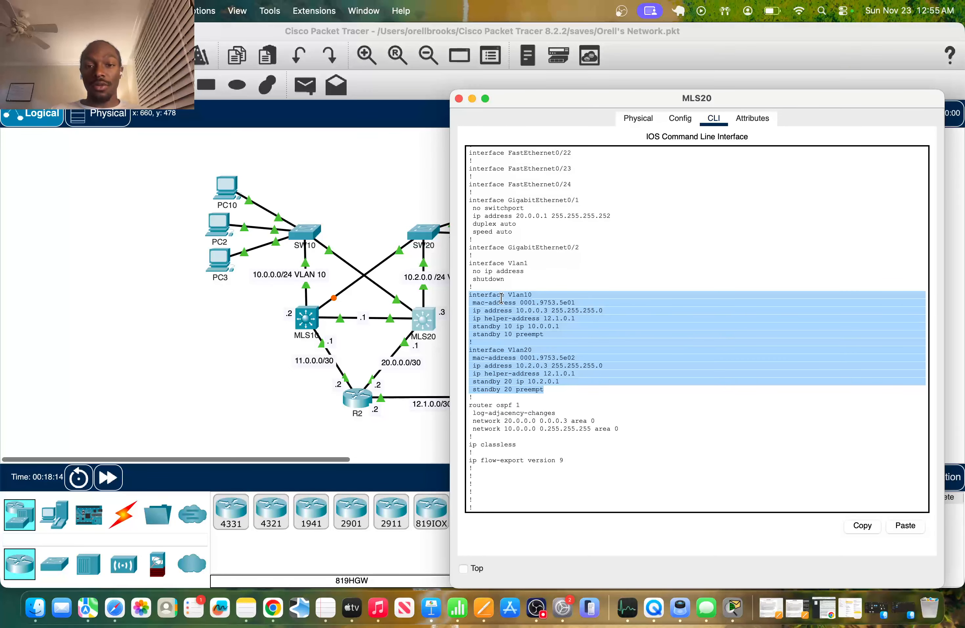
{"action": "left_click", "coordinate": [505, 357]}
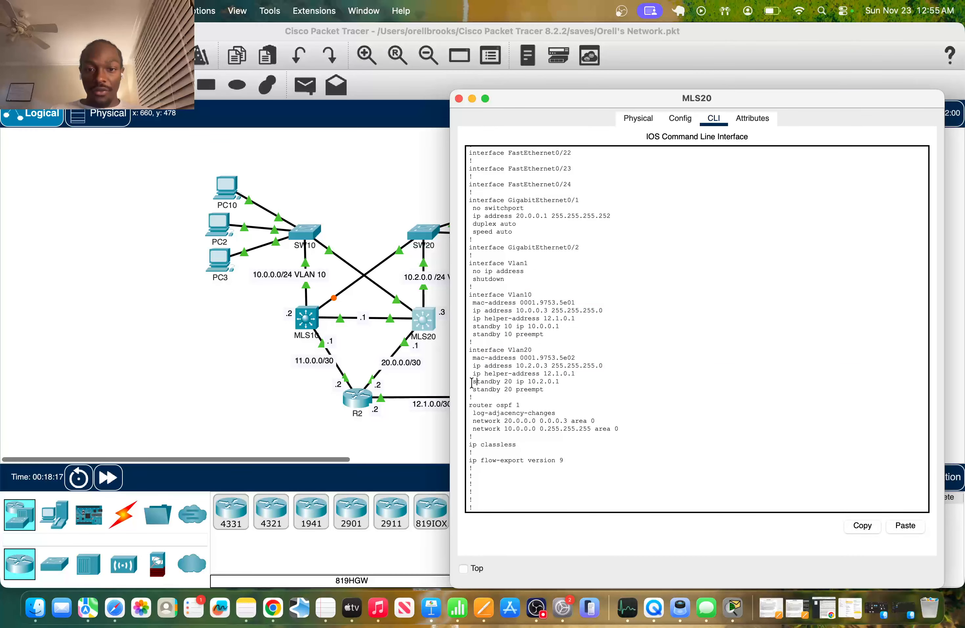
Step: Examine the standby 20 virtual IP and the ip helper-address lines of interface Vlan20 against the topology
{"action": "left_click_drag", "start_coordinate": [473, 382], "coordinate": [591, 379]}
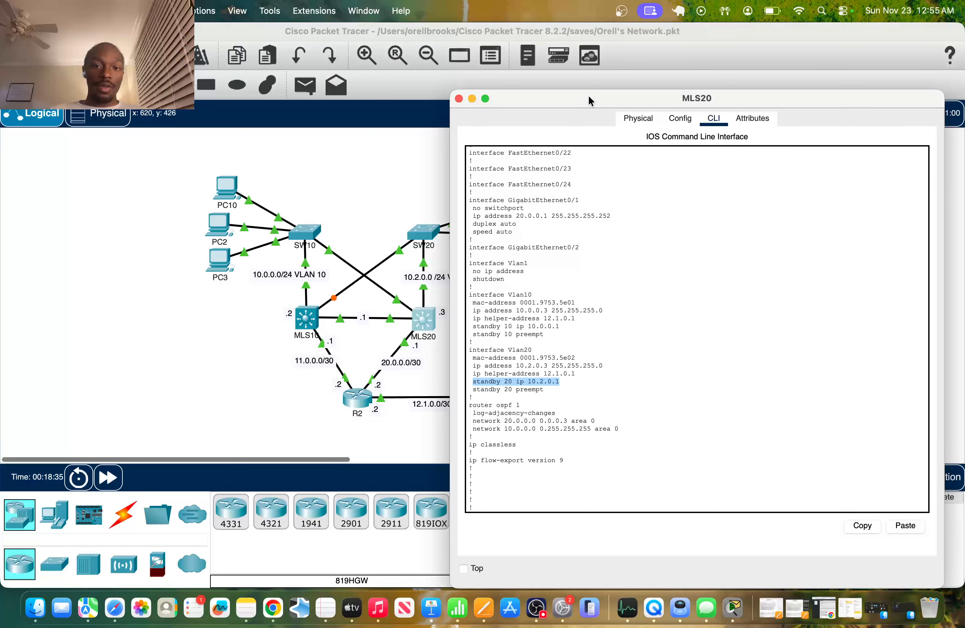
{"action": "left_click_drag", "start_coordinate": [588, 100], "coordinate": [703, 99]}
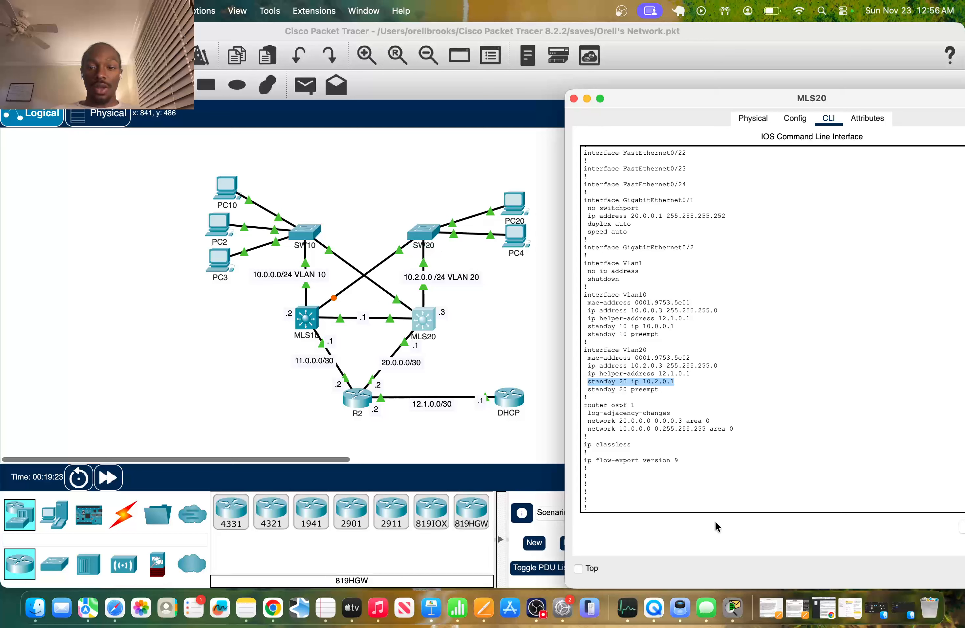
{"action": "left_click", "coordinate": [624, 390]}
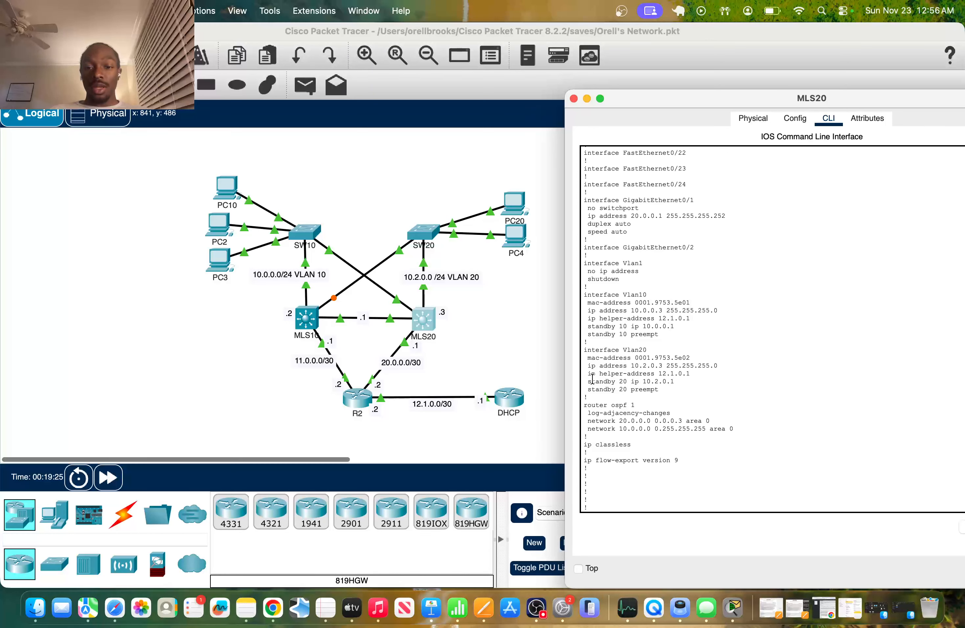
{"action": "left_click_drag", "start_coordinate": [606, 381], "coordinate": [688, 383]}
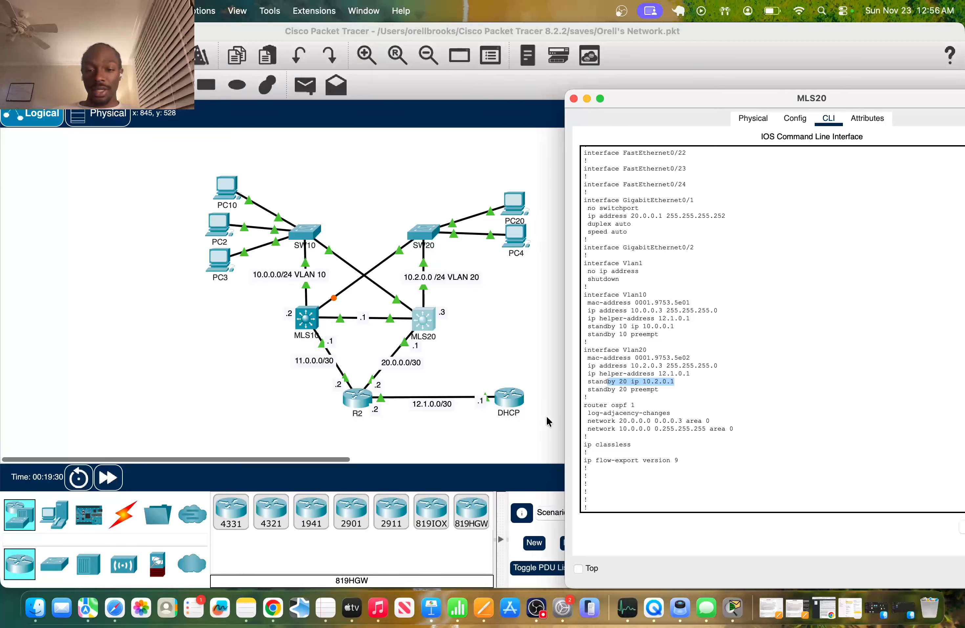
{"action": "left_click", "coordinate": [617, 408]}
{"action": "left_click_drag", "start_coordinate": [627, 376], "coordinate": [690, 375]}
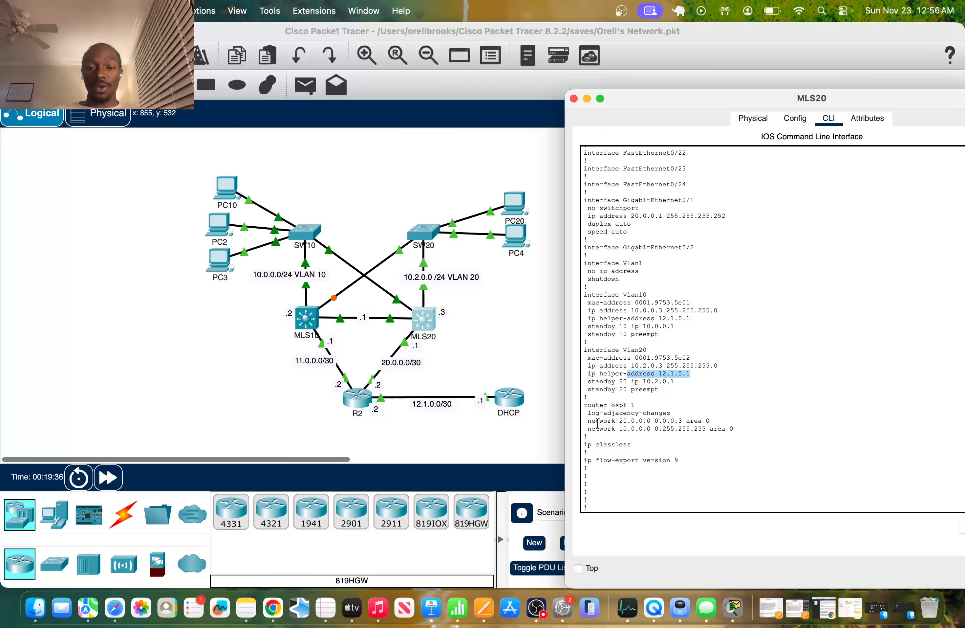
{"action": "left_click", "coordinate": [615, 417]}
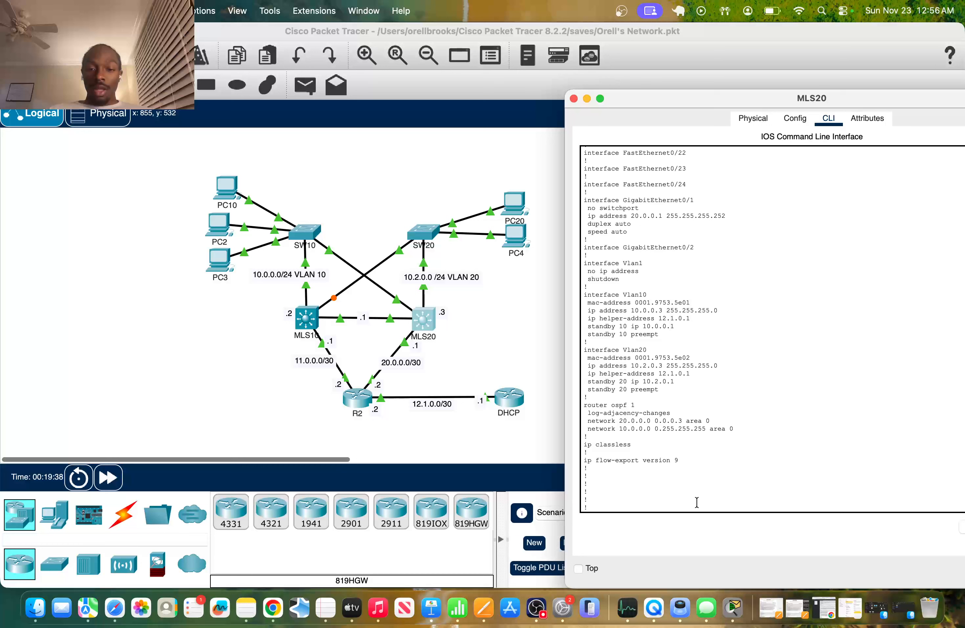
Step: Examine the GigabitEthernet0/1 settings in the MLS20 running configuration against the link to R2
{"action": "key", "text": "space"}
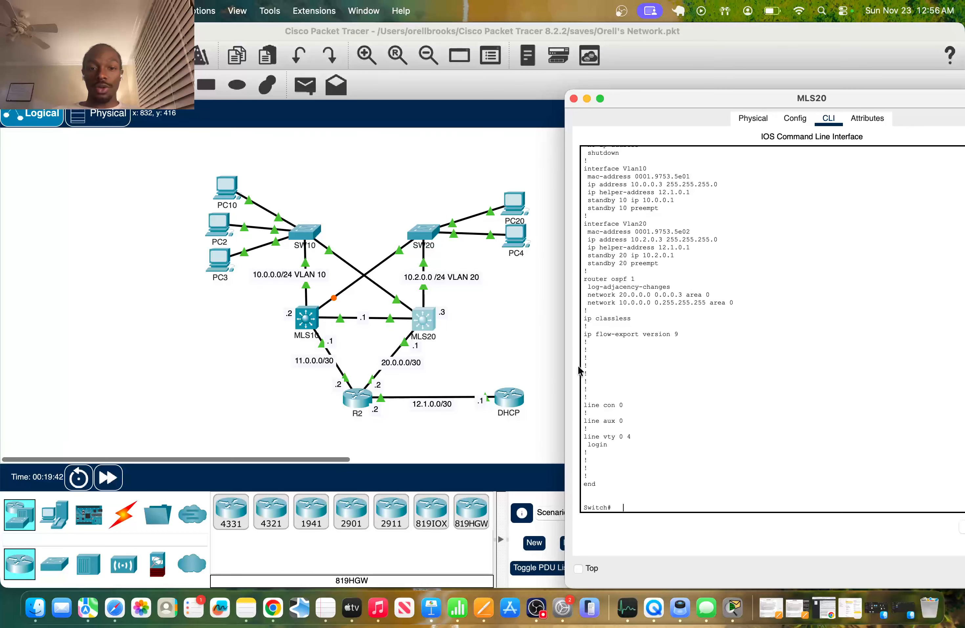
{"action": "type", "text": "do"}
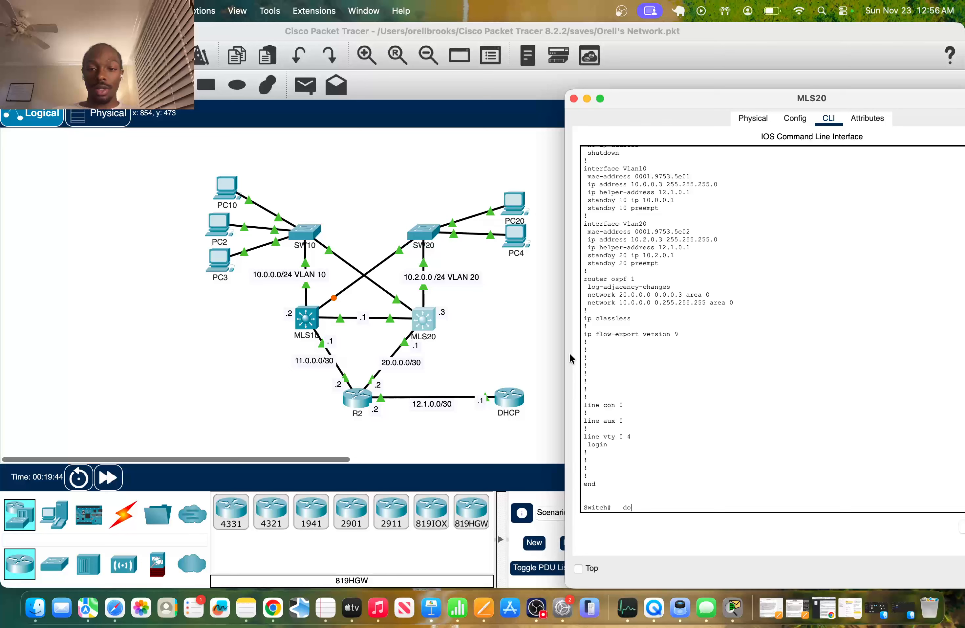
{"action": "scroll", "coordinate": [569, 353], "scroll_direction": "up", "scroll_amount": 10}
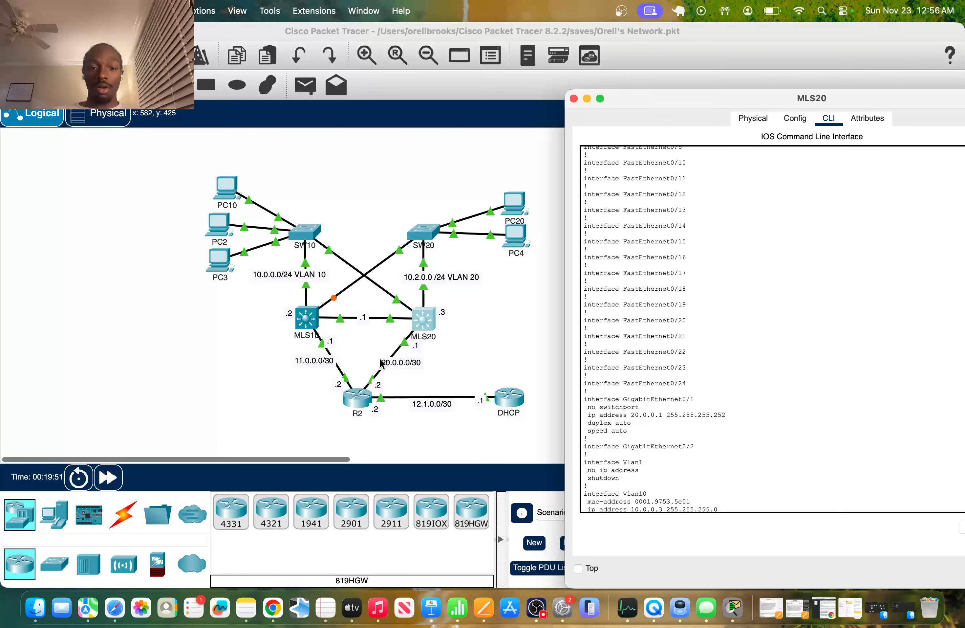
Step: List the available show ip ospf options on MLS20 and display its OSPF neighbors with show ip ospf ne
{"action": "scroll", "coordinate": [669, 481], "scroll_direction": "down", "scroll_amount": 10}
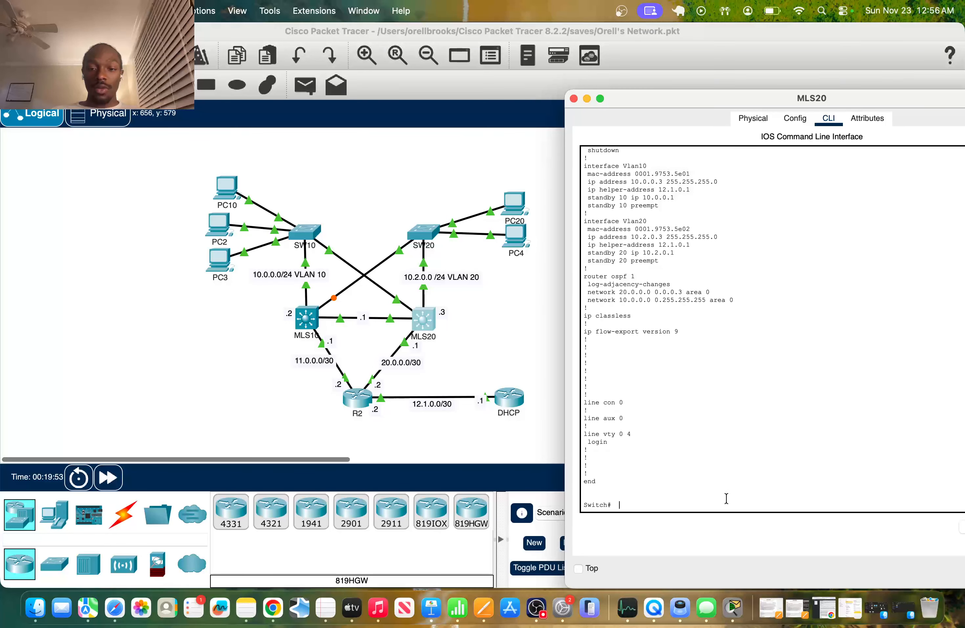
{"action": "type", "text": "show ip osp"}
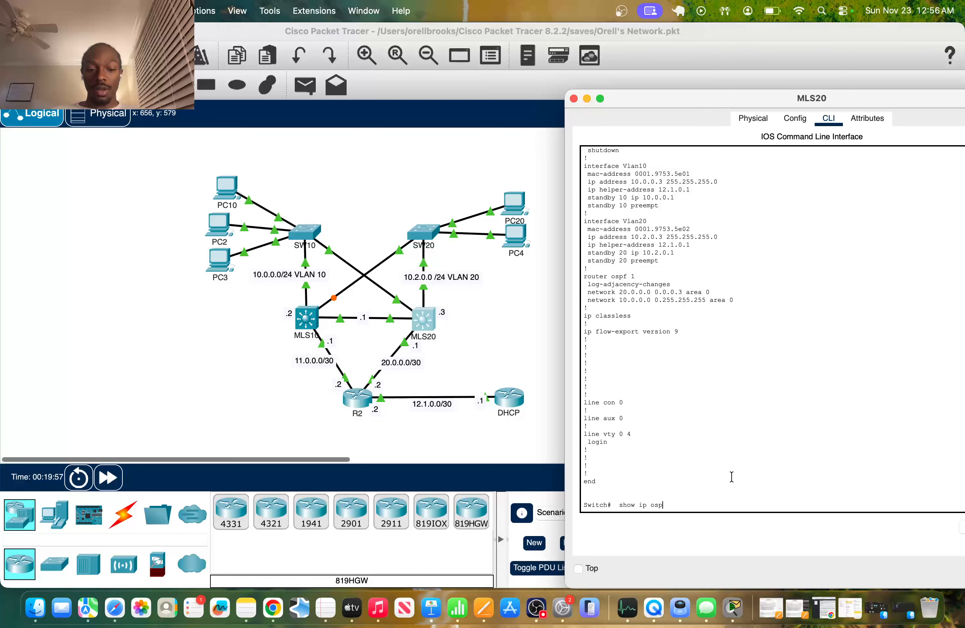
{"action": "type", "text": "f"}
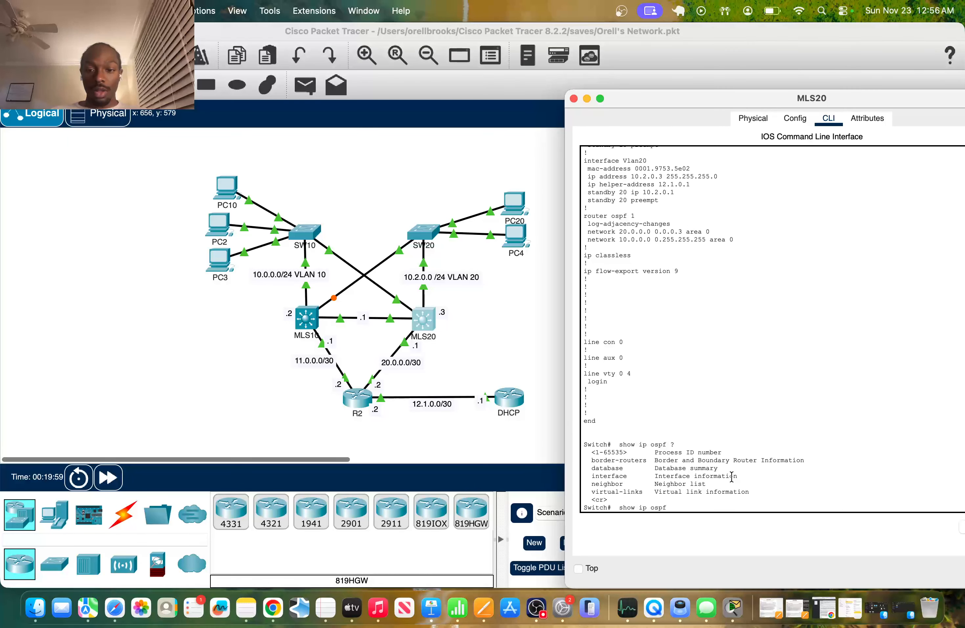
{"action": "type", "text": " ?ne"}
{"action": "key", "text": "Return"}
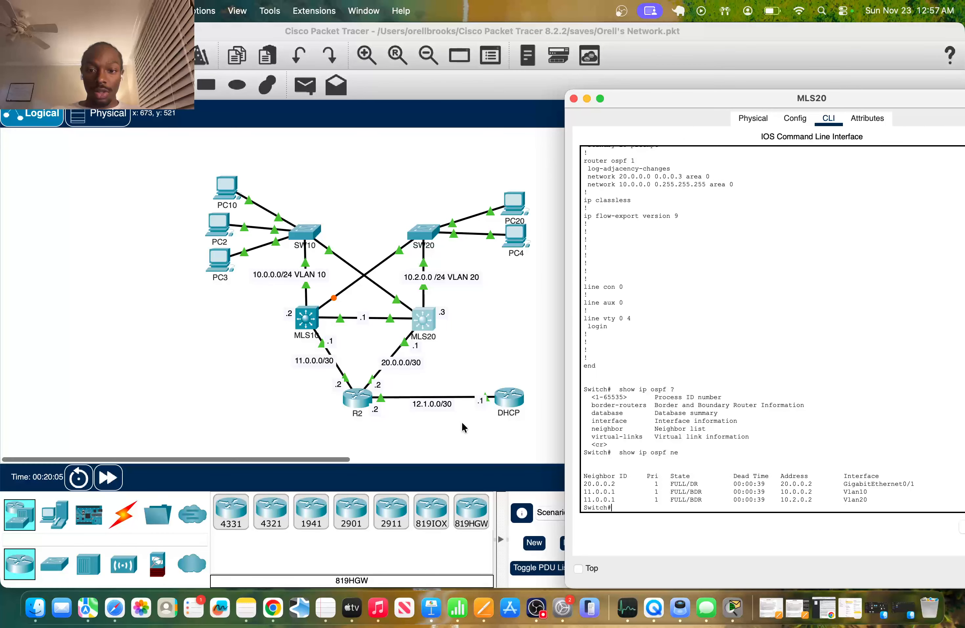
Step: Display the routing table of MLS20 with show ip route
{"action": "left_click_drag", "start_coordinate": [651, 101], "coordinate": [616, 98]}
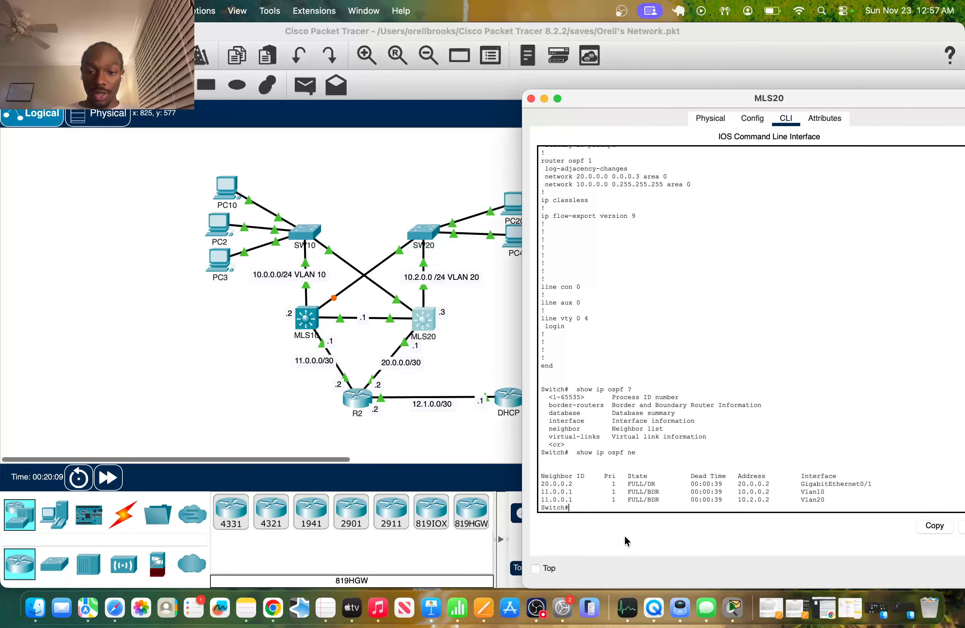
{"action": "type", "text": "do sh"}
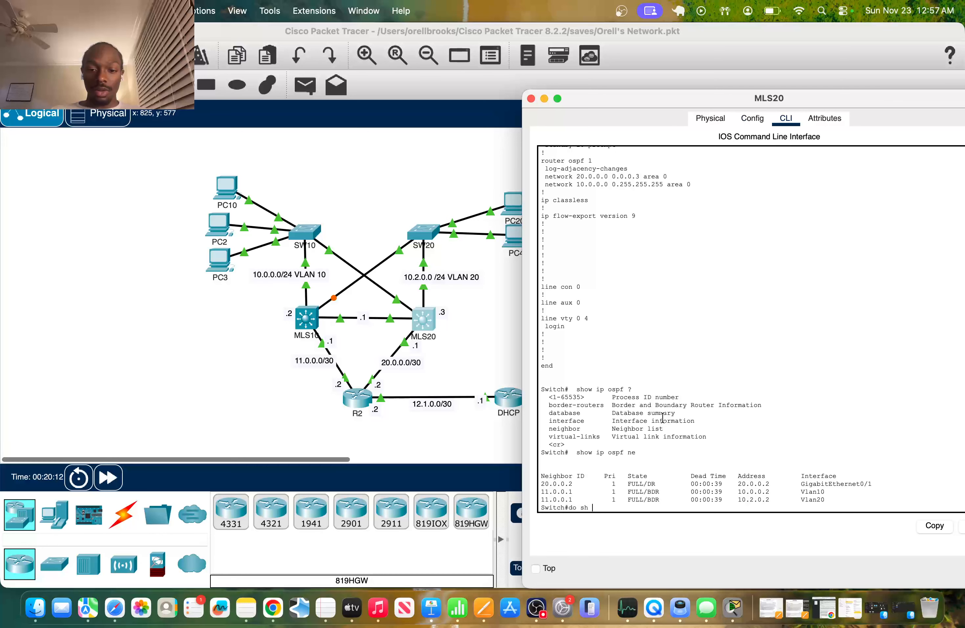
{"action": "key", "text": "BackSpace"}
{"action": "key", "text": "BackSpace"}
{"action": "key", "text": "BackSpace"}
{"action": "key", "text": "BackSpace"}
{"action": "key", "text": "BackSpace"}
{"action": "key", "text": "BackSpace"}
{"action": "type", "text": "show"}
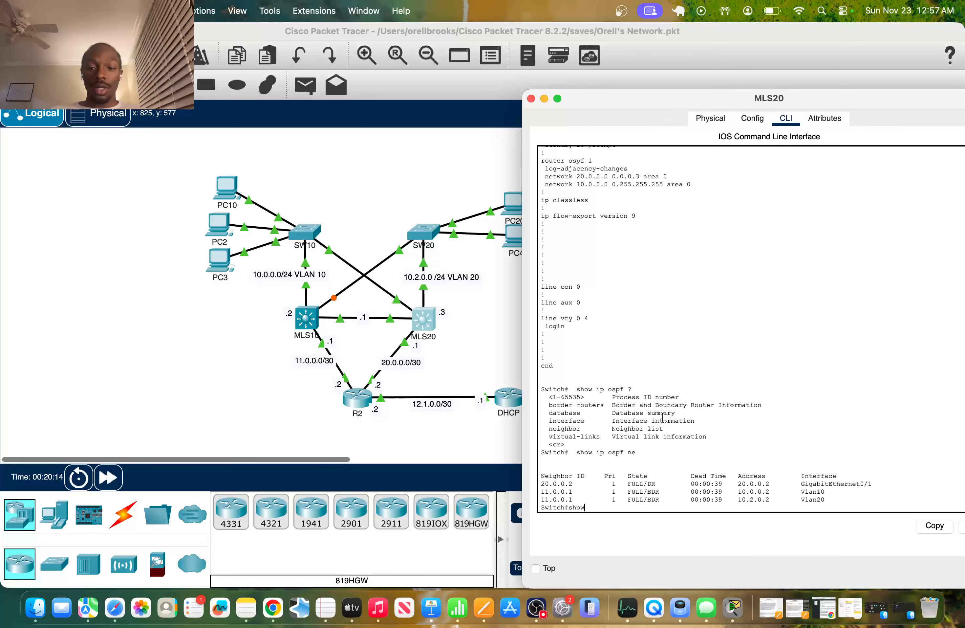
{"action": "type", "text": " ip route"}
{"action": "key", "text": "Return"}
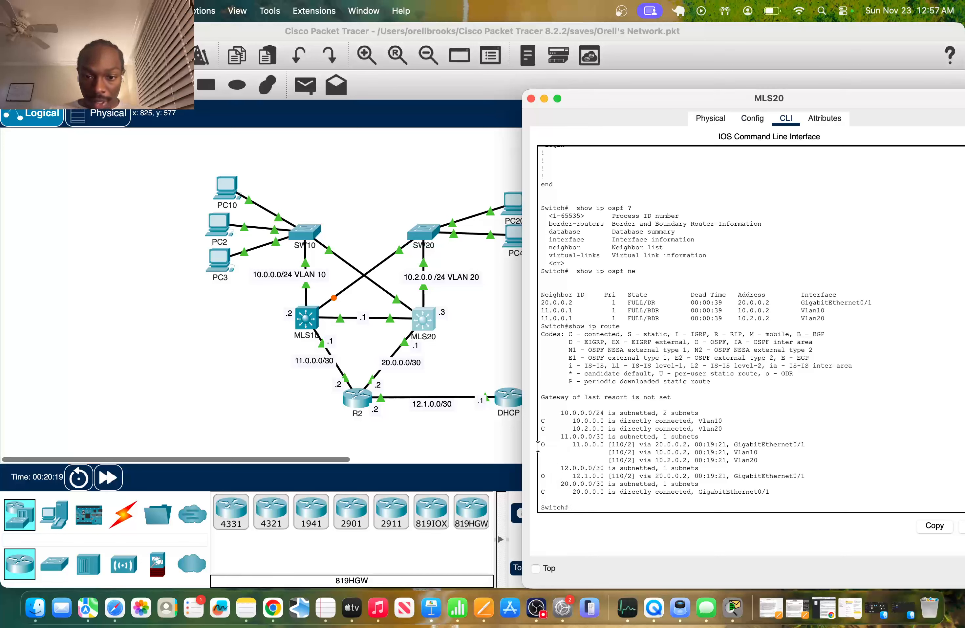
Step: Examine the OSPF routes to the 11.0.0.0 and 12.1.0.0 networks in the MLS20 routing table, and close the device
{"action": "left_click_drag", "start_coordinate": [538, 445], "coordinate": [582, 445]}
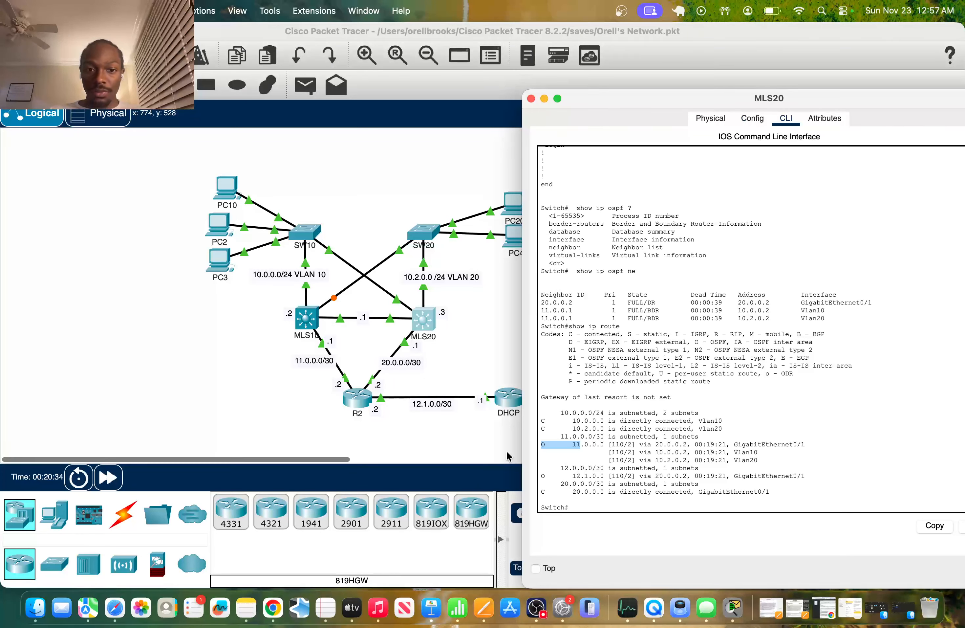
{"action": "left_click", "coordinate": [428, 440]}
{"action": "left_click", "coordinate": [427, 322]}
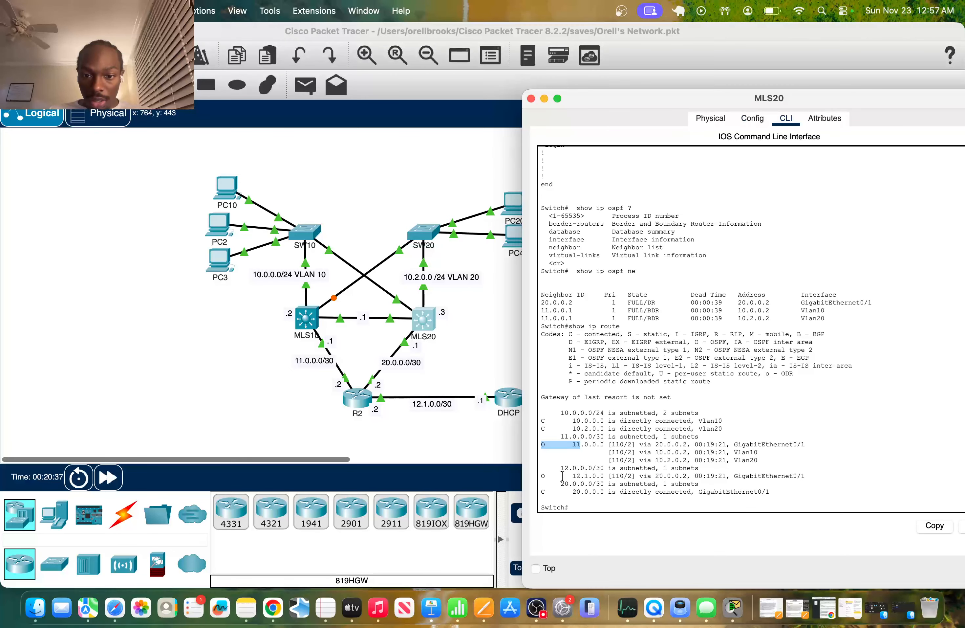
{"action": "left_click_drag", "start_coordinate": [553, 468], "coordinate": [634, 467]}
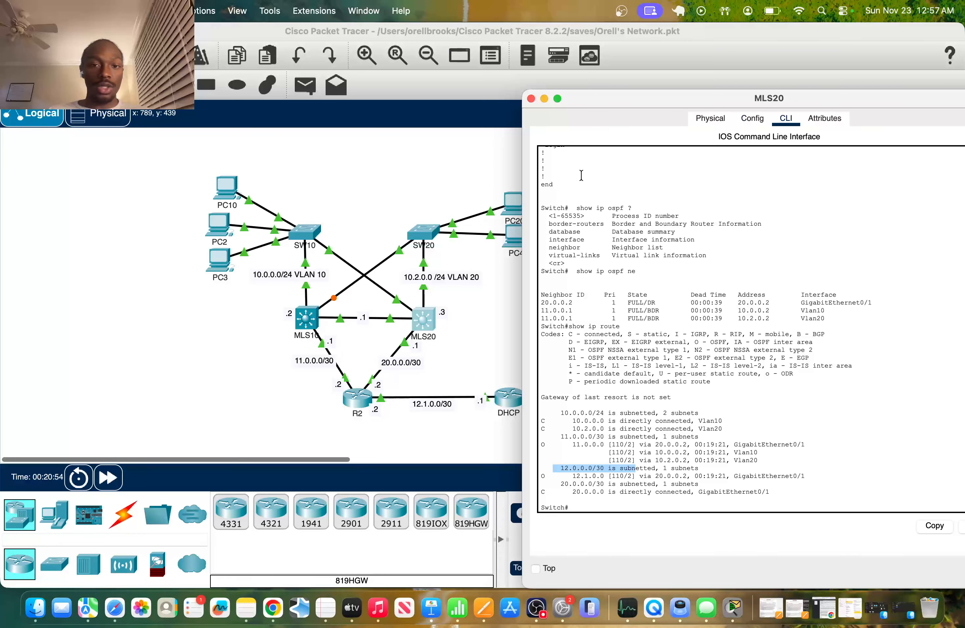
{"action": "left_click", "coordinate": [531, 98]}
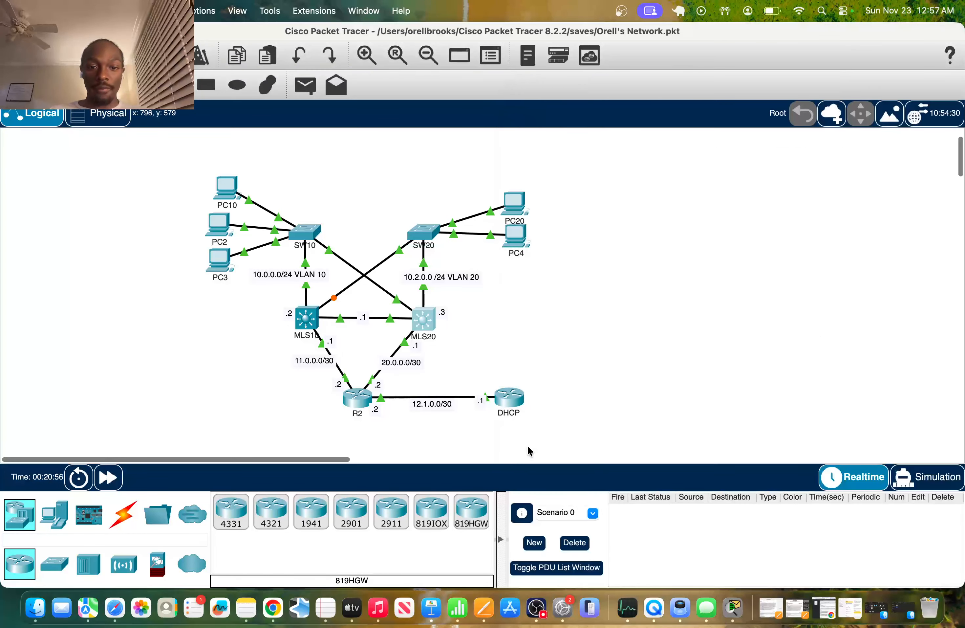
Step: Open the command line of the DHCP router and enter global configuration mode with en and conf t
{"action": "left_click", "coordinate": [502, 405]}
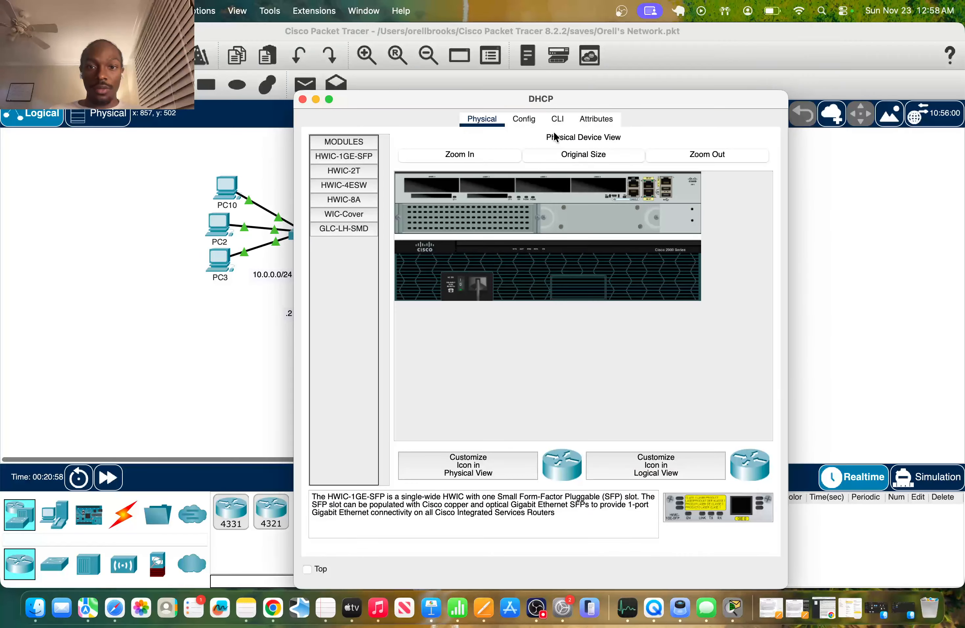
{"action": "left_click", "coordinate": [558, 118]}
{"action": "key", "text": "Return"}
{"action": "key", "text": "Return"}
{"action": "type", "text": "en"}
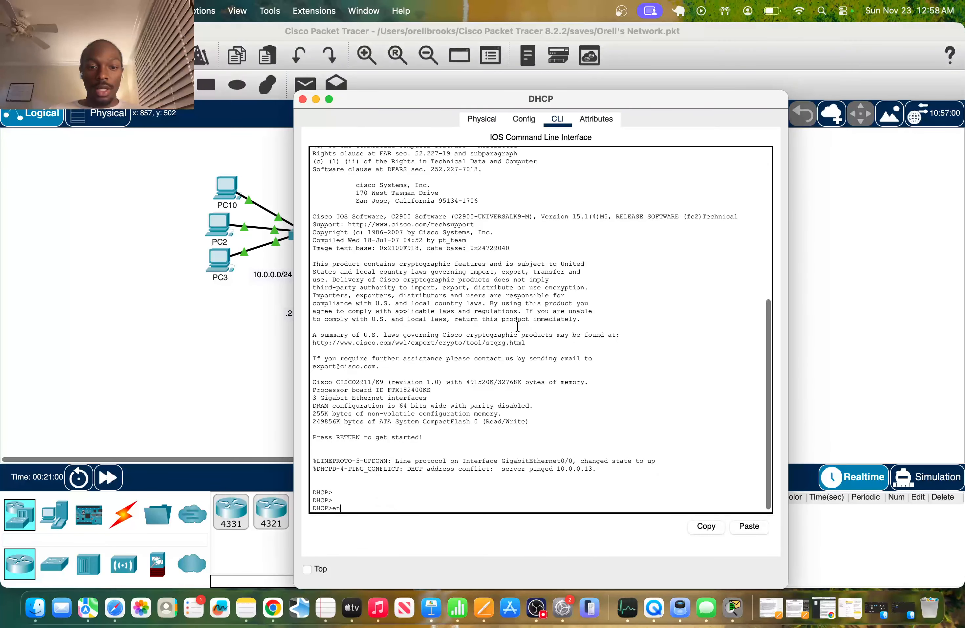
{"action": "key", "text": "Return"}
{"action": "type", "text": "conf t"}
{"action": "key", "text": "Return"}
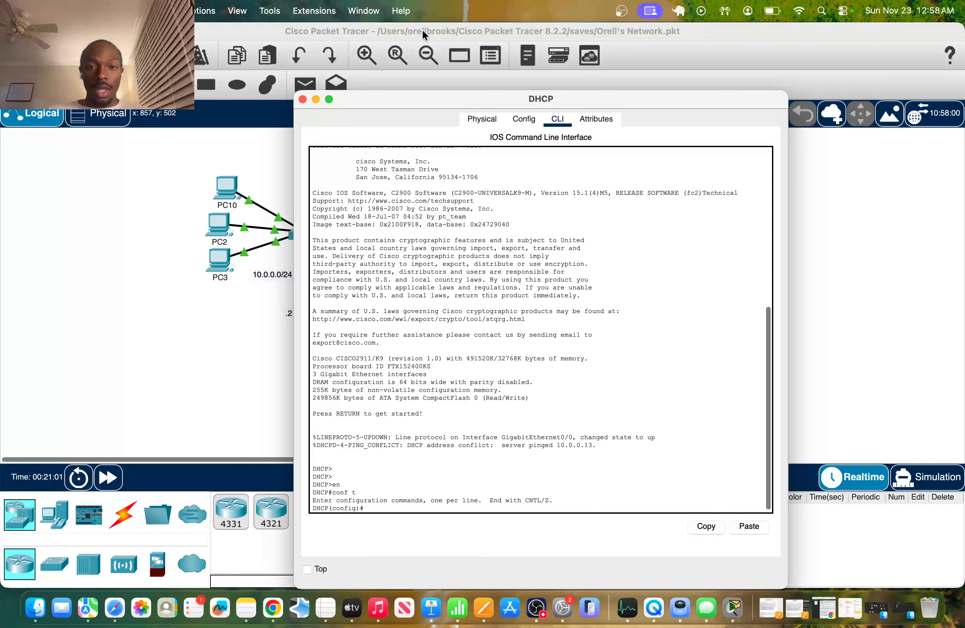
Step: Run do sh run on the DHCP router and page to the end of its DHCP pool section
{"action": "left_click_drag", "start_coordinate": [406, 99], "coordinate": [709, 100]}
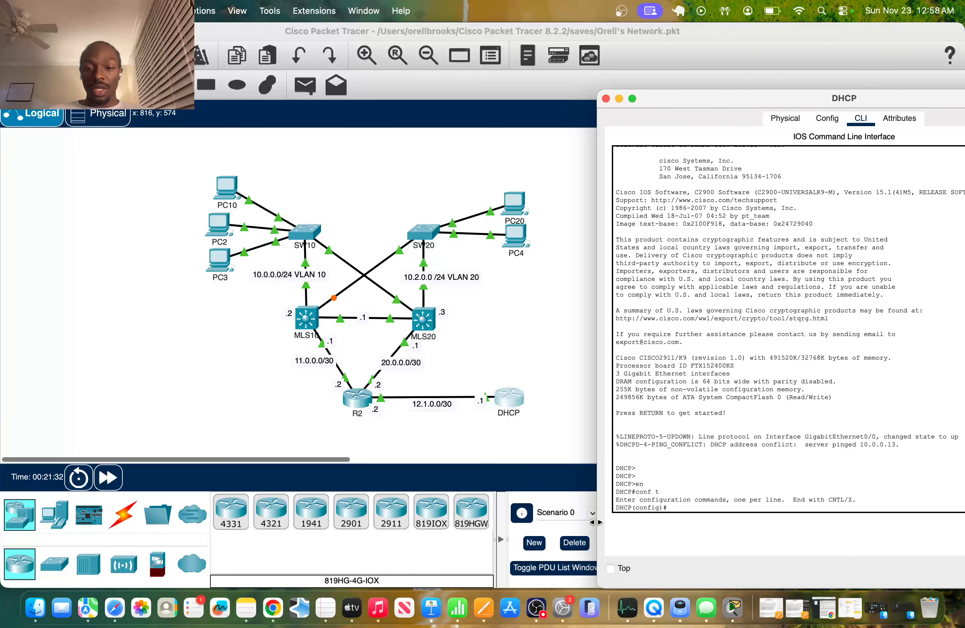
{"action": "type", "text": "do sh run"}
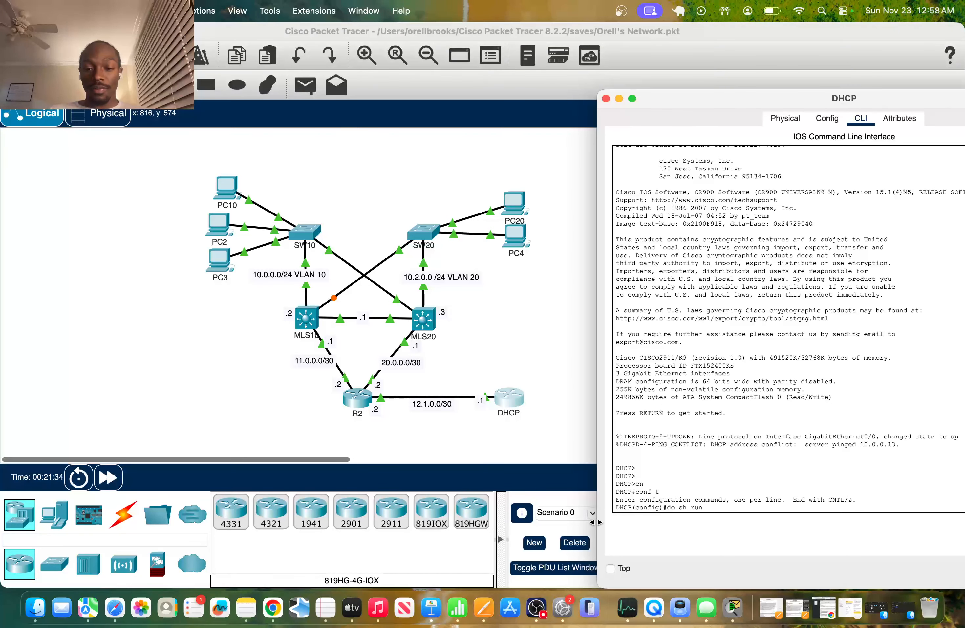
{"action": "key", "text": "Return"}
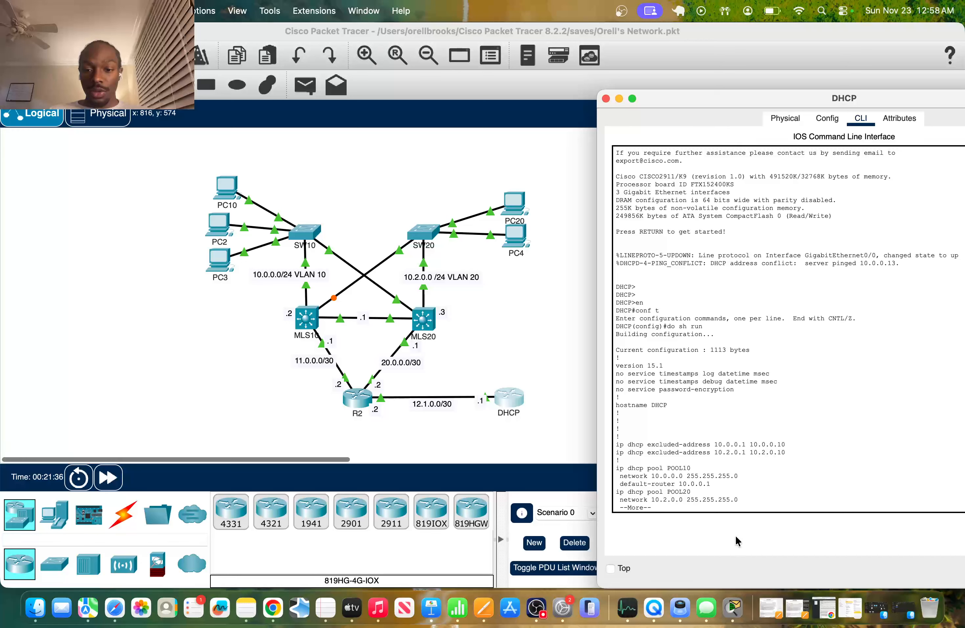
{"action": "key", "text": "space"}
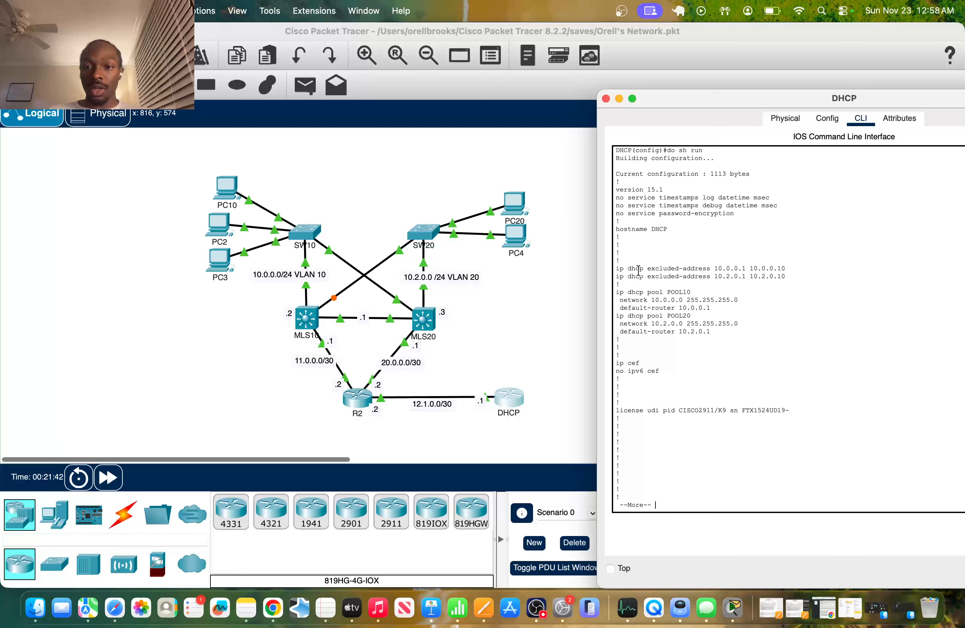
Step: Examine the excluded-address ranges and the network and default-router lines of POOL10 and POOL20 on the DHCP router
{"action": "left_click_drag", "start_coordinate": [616, 268], "coordinate": [814, 277]}
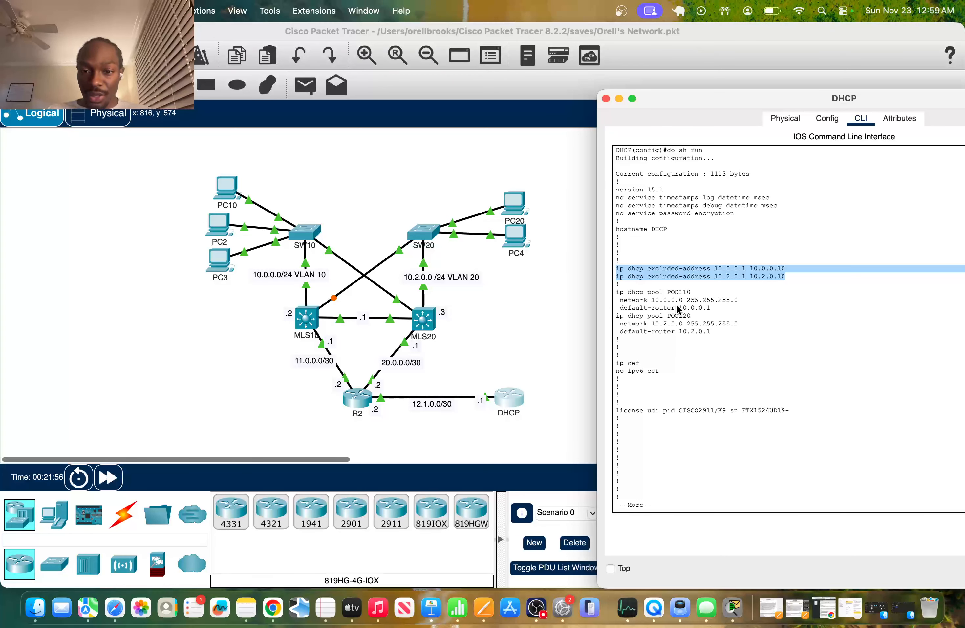
{"action": "left_click_drag", "start_coordinate": [617, 293], "coordinate": [648, 300]}
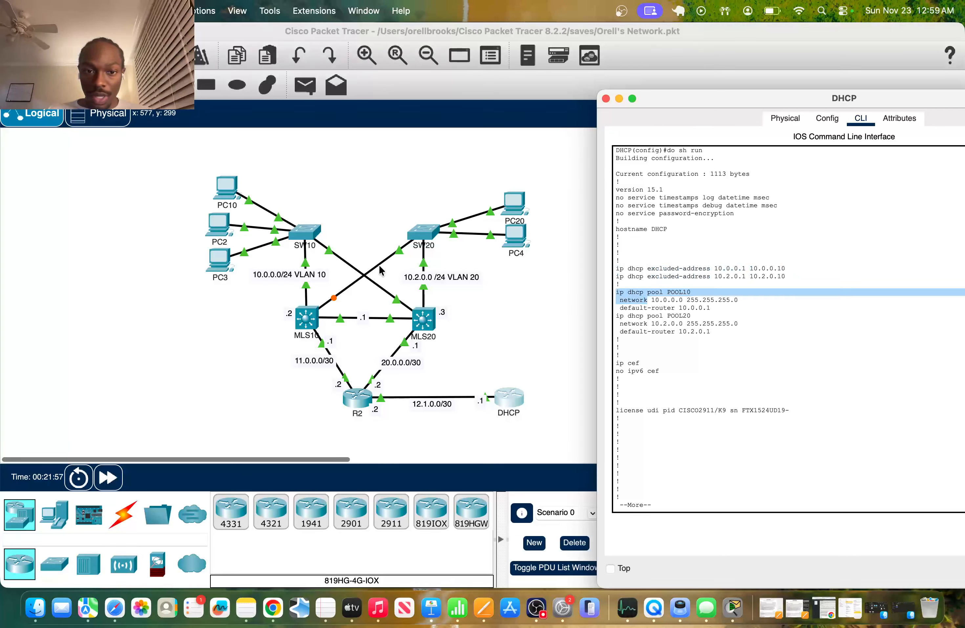
{"action": "left_click", "coordinate": [661, 322]}
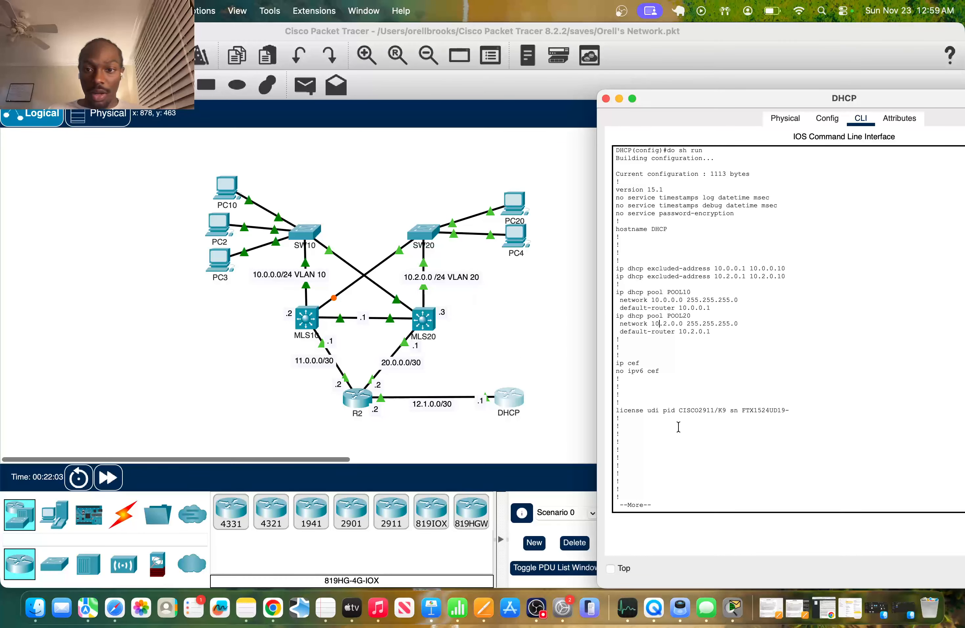
{"action": "left_click_drag", "start_coordinate": [665, 308], "coordinate": [733, 307]}
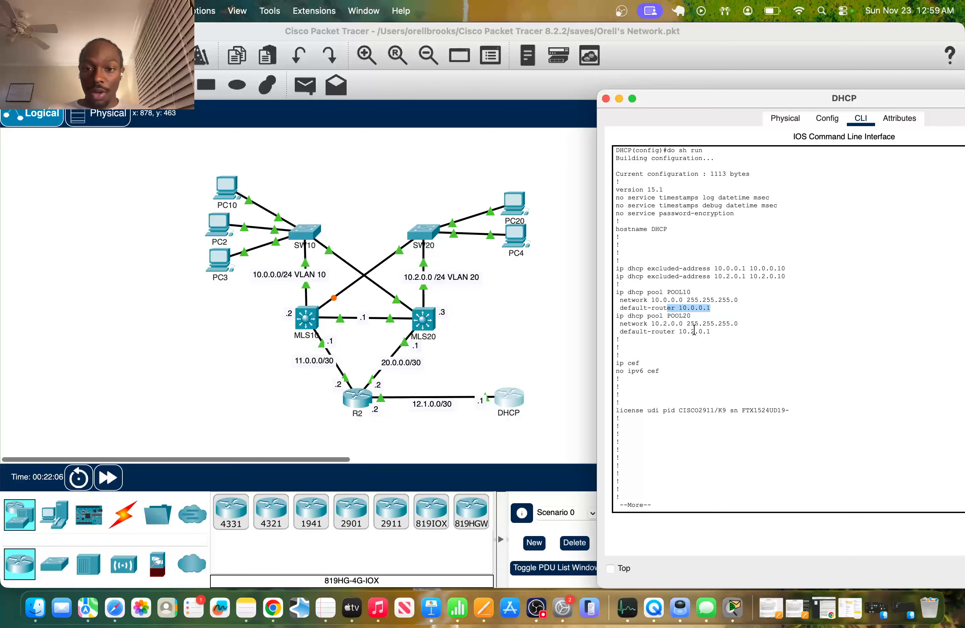
{"action": "left_click", "coordinate": [632, 335]}
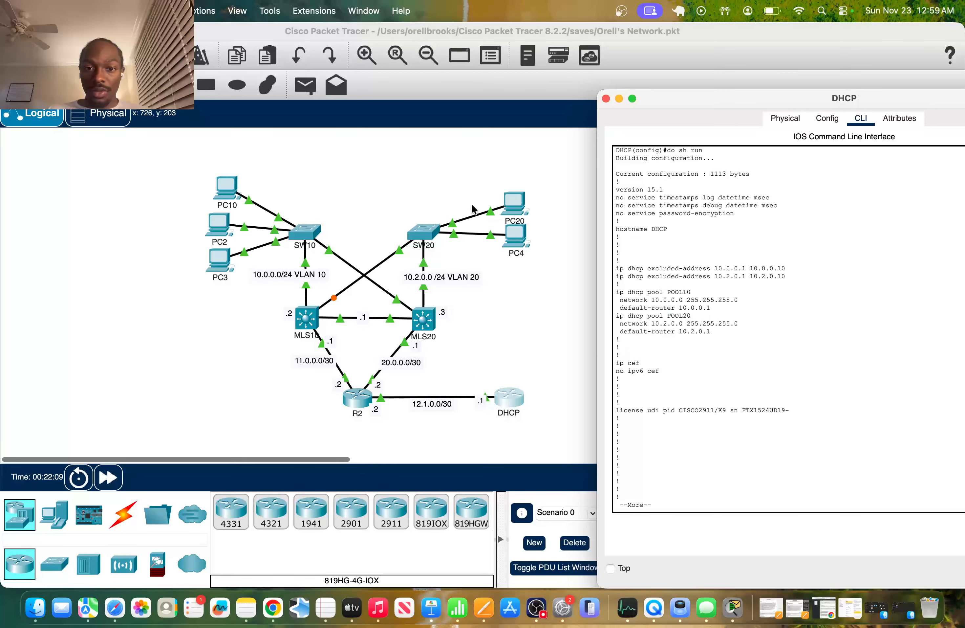
Step: Check PC20's gateway settings and its FastEthernet0 IP configuration, and close the device
{"action": "left_click", "coordinate": [517, 200]}
{"action": "left_click", "coordinate": [483, 120]}
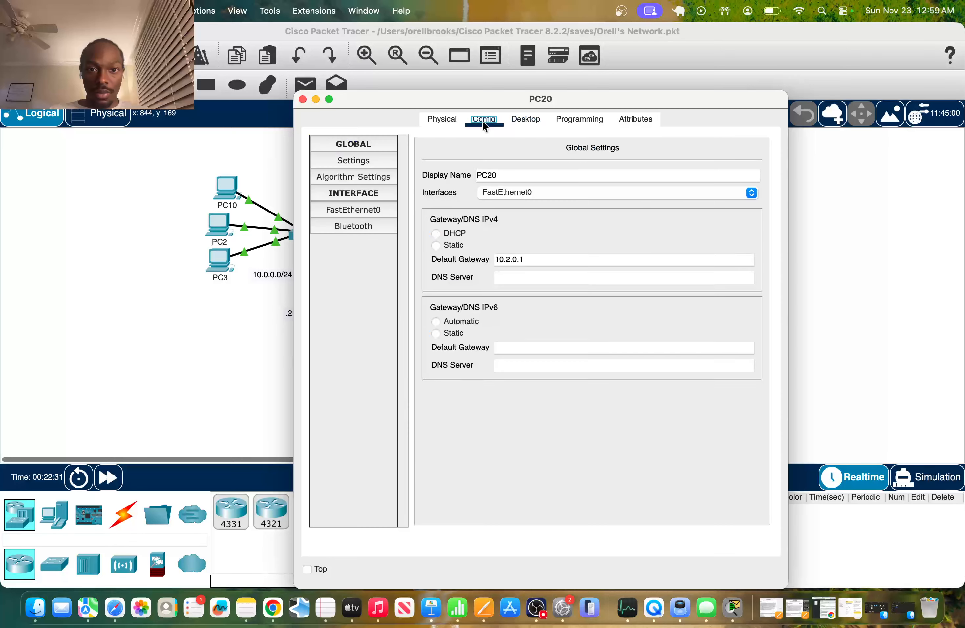
{"action": "left_click", "coordinate": [435, 121]}
{"action": "left_click", "coordinate": [486, 122]}
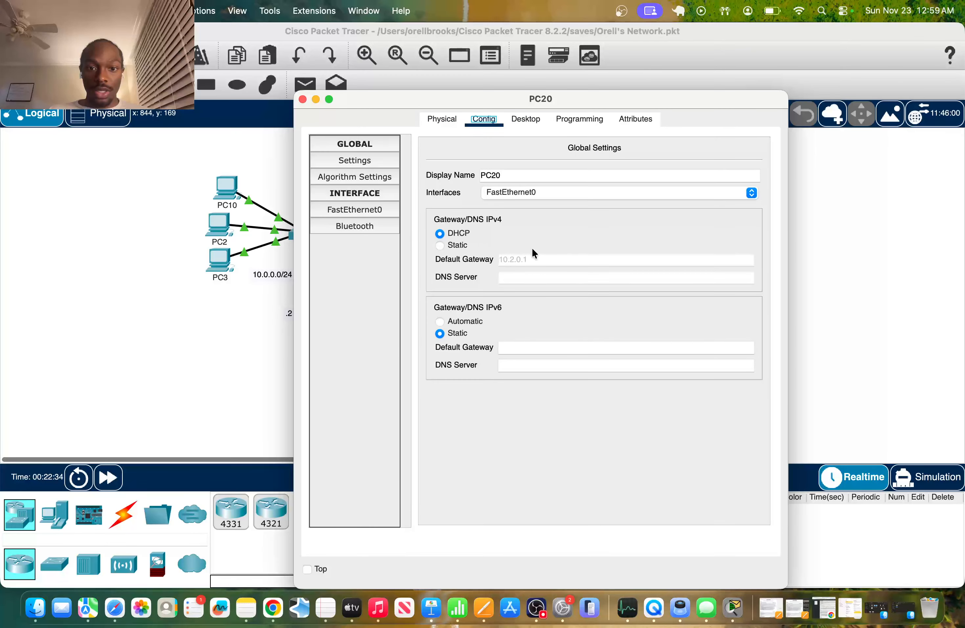
{"action": "left_click", "coordinate": [370, 205]}
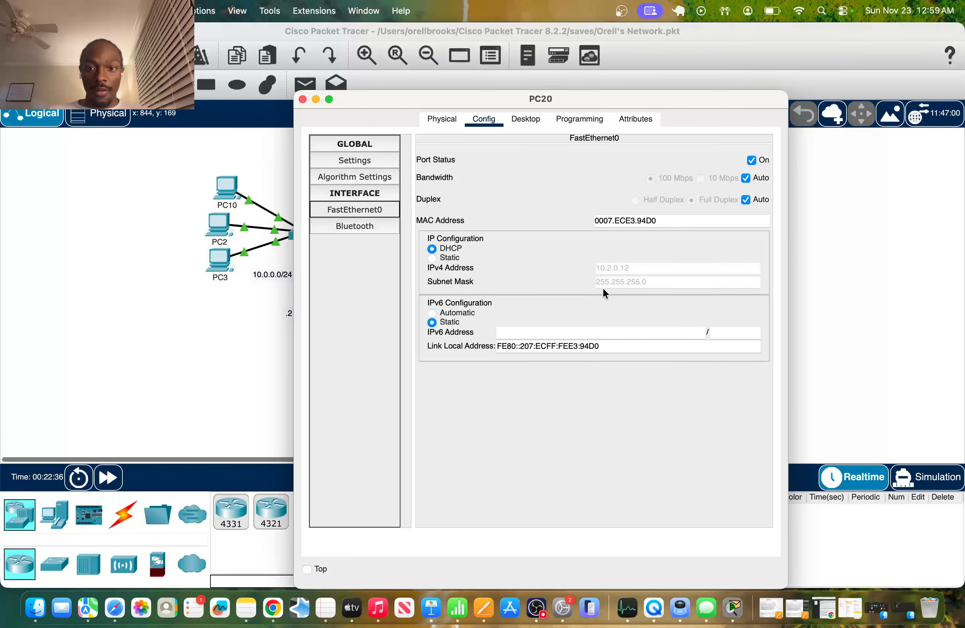
{"action": "left_click", "coordinate": [302, 99]}
Step: Check the ipconfig /renew attempts in PC4's Command Prompt, and close the device
{"action": "left_click", "coordinate": [517, 230]}
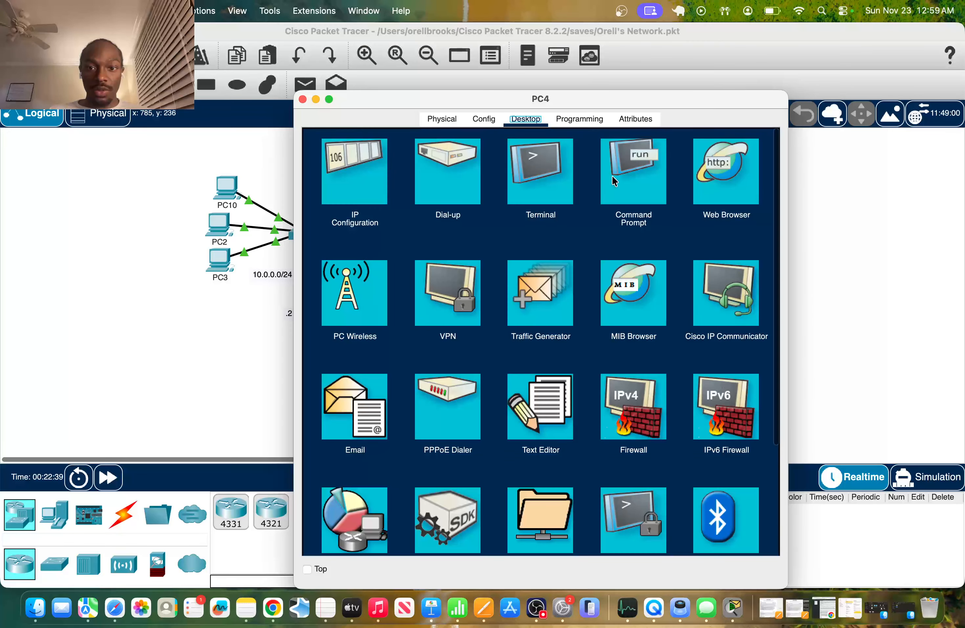
{"action": "left_click", "coordinate": [612, 179]}
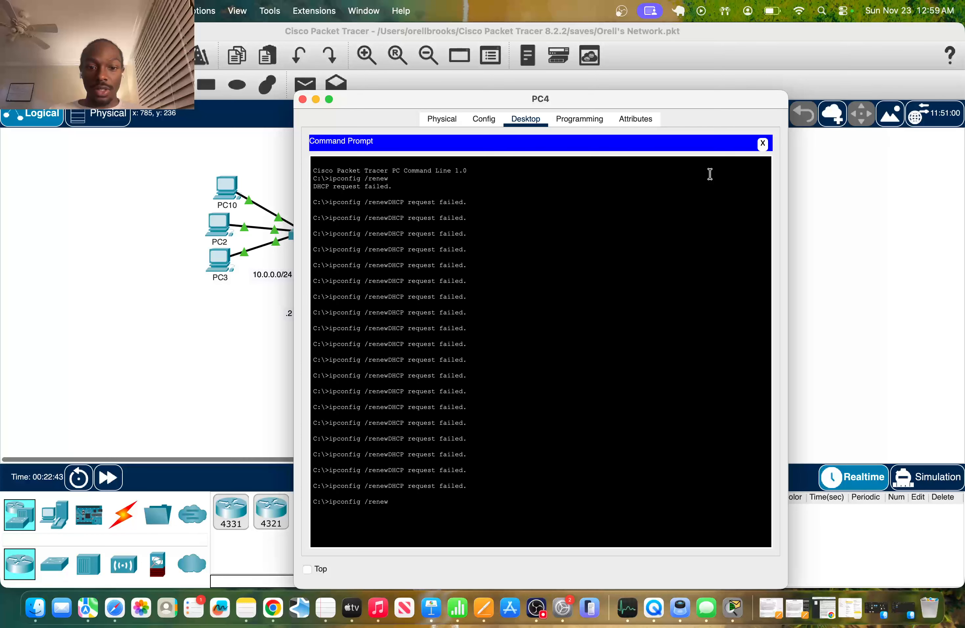
{"action": "left_click", "coordinate": [474, 118]}
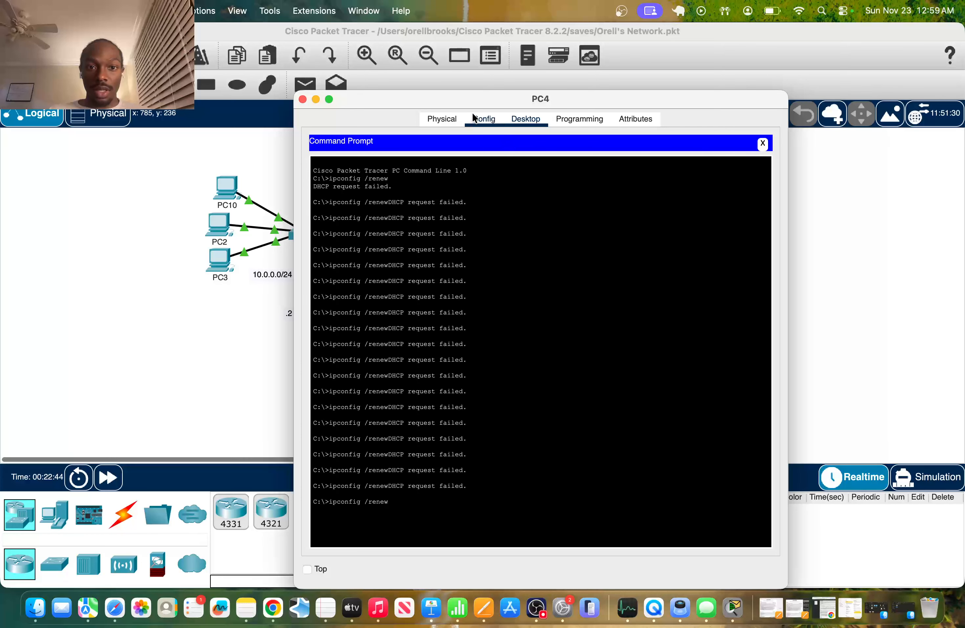
{"action": "left_click", "coordinate": [302, 99]}
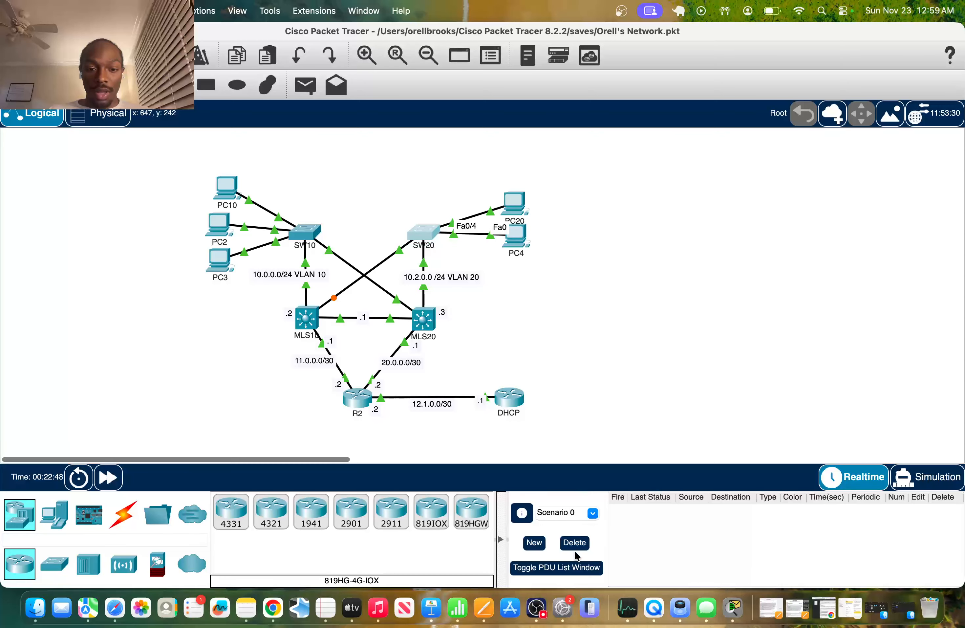
Step: Enter global configuration mode on SW20 and list its VLANs and port assignments with do sh vl b
{"action": "left_click", "coordinate": [426, 233]}
{"action": "key", "text": "Return"}
{"action": "key", "text": "Return"}
{"action": "key", "text": "Return"}
{"action": "type", "text": "e"}
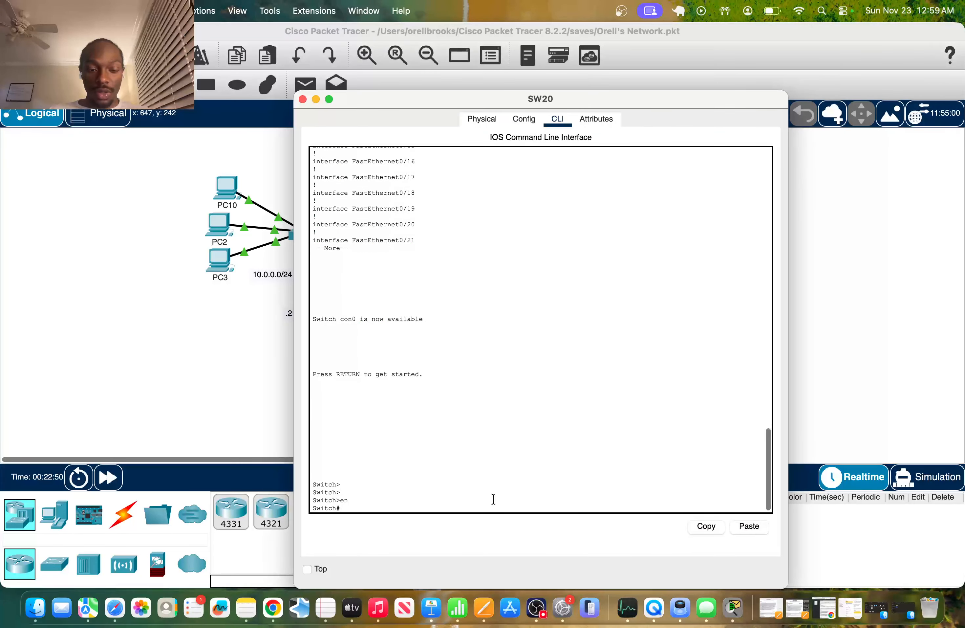
{"action": "type", "text": "n"}
{"action": "key", "text": "Return"}
{"action": "type", "text": "conf t"}
{"action": "key", "text": "Return"}
{"action": "type", "text": "do sh vl b"}
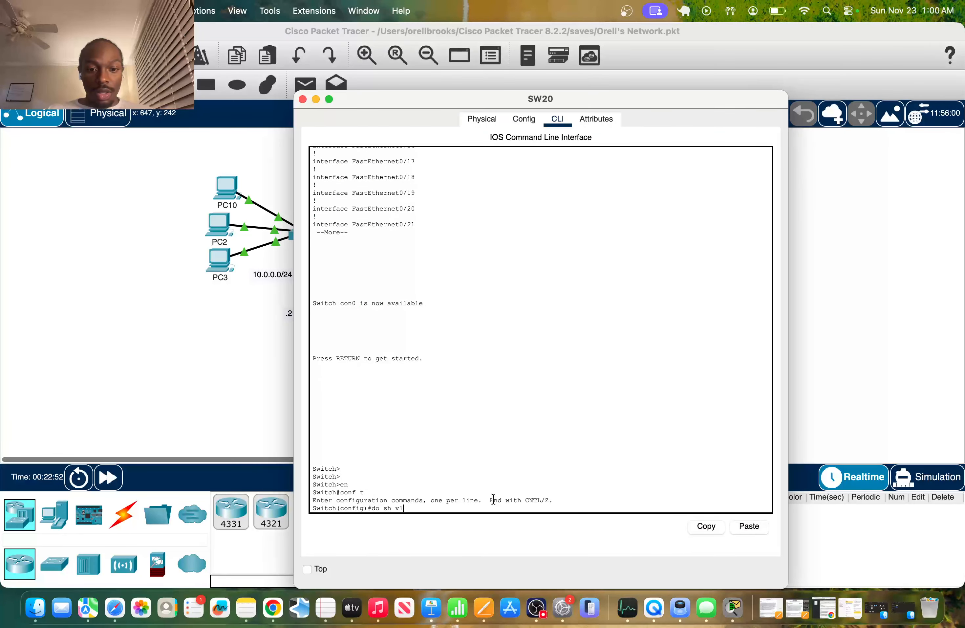
{"action": "key", "text": "Return"}
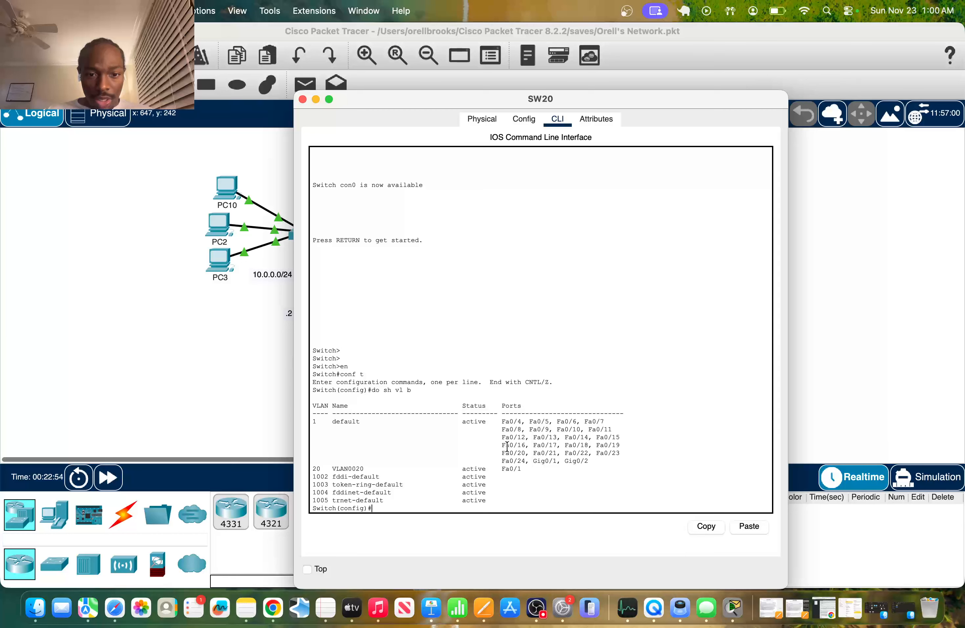
Step: Set SW20's interface f0/4 to access mode and assign it to VLAN 20
{"action": "type", "text": "int"}
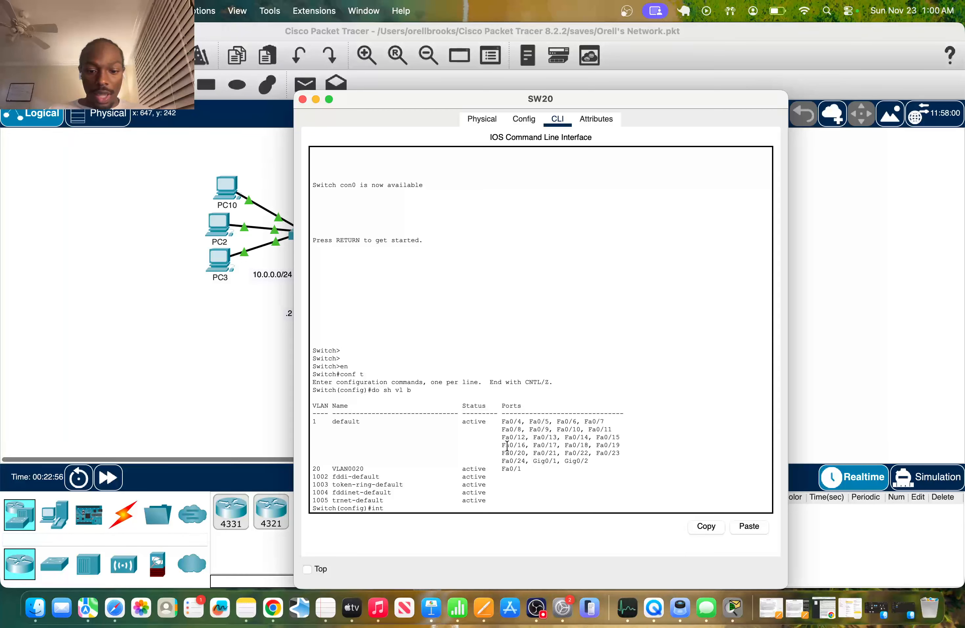
{"action": "type", "text": " f0/4"}
{"action": "key", "text": "Return"}
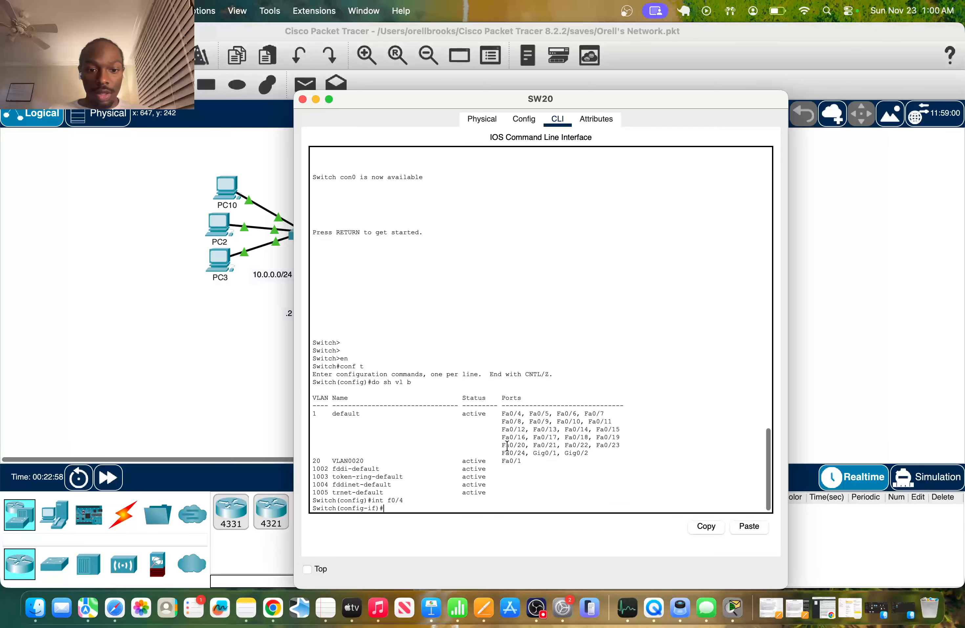
{"action": "type", "text": "sw ma"}
{"action": "key", "text": "Return"}
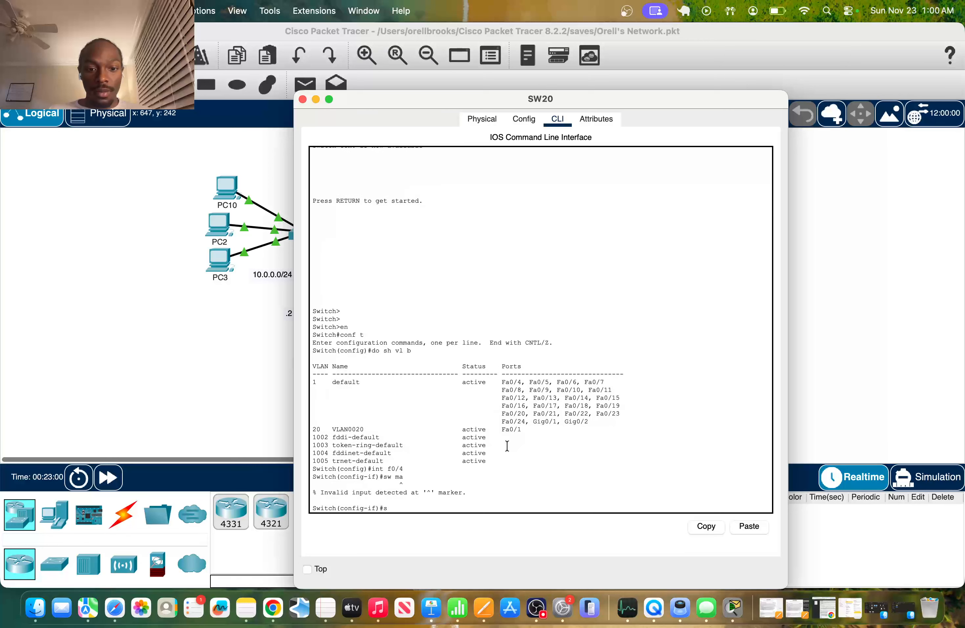
{"action": "type", "text": "sw m a"}
{"action": "key", "text": "Return"}
{"action": "type", "text": "sw a "}
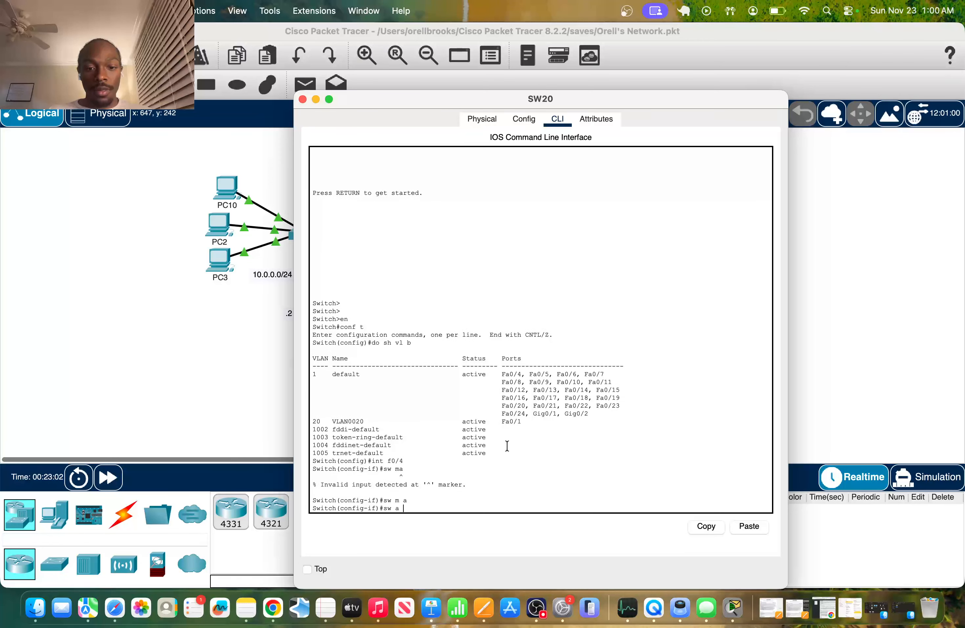
{"action": "type", "text": "vlan 20"}
{"action": "key", "text": "Return"}
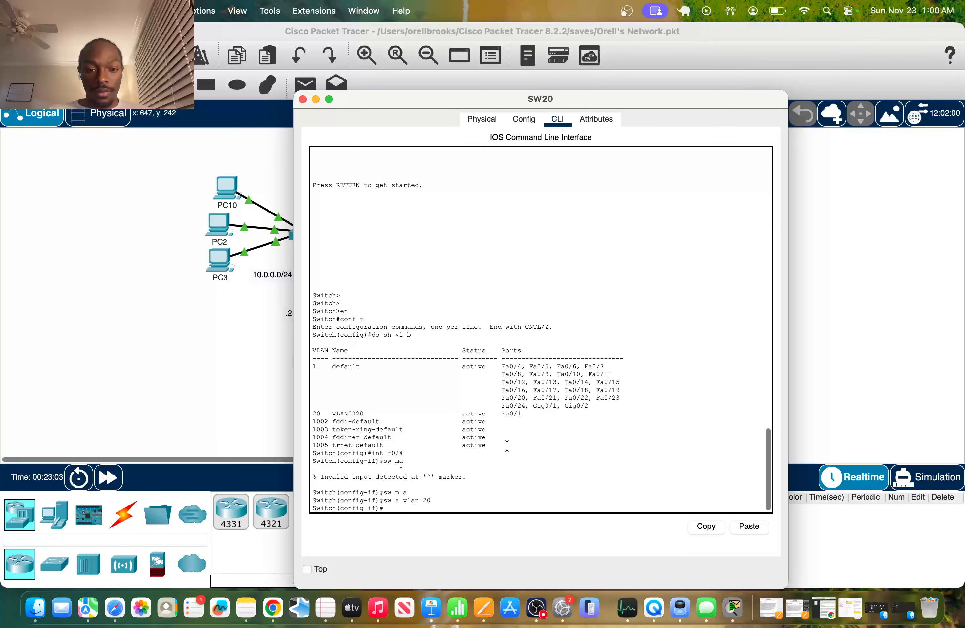
Step: Exit interface configuration on SW20, check the port assignments again with do sh vl b, and close the switch
{"action": "type", "text": "ex"}
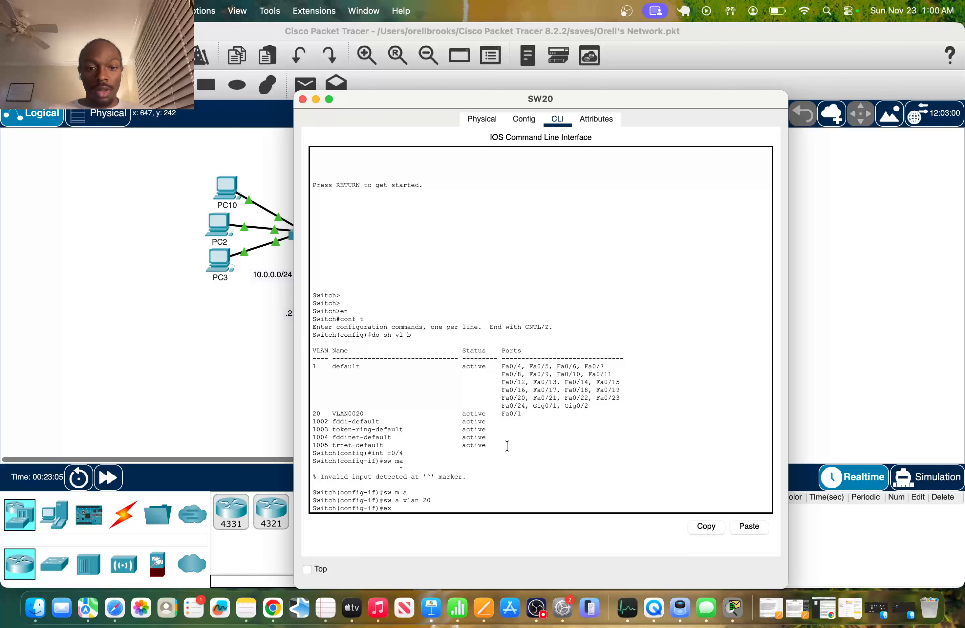
{"action": "type", "text": "it"}
{"action": "key", "text": "Return"}
{"action": "type", "text": "do sh v"}
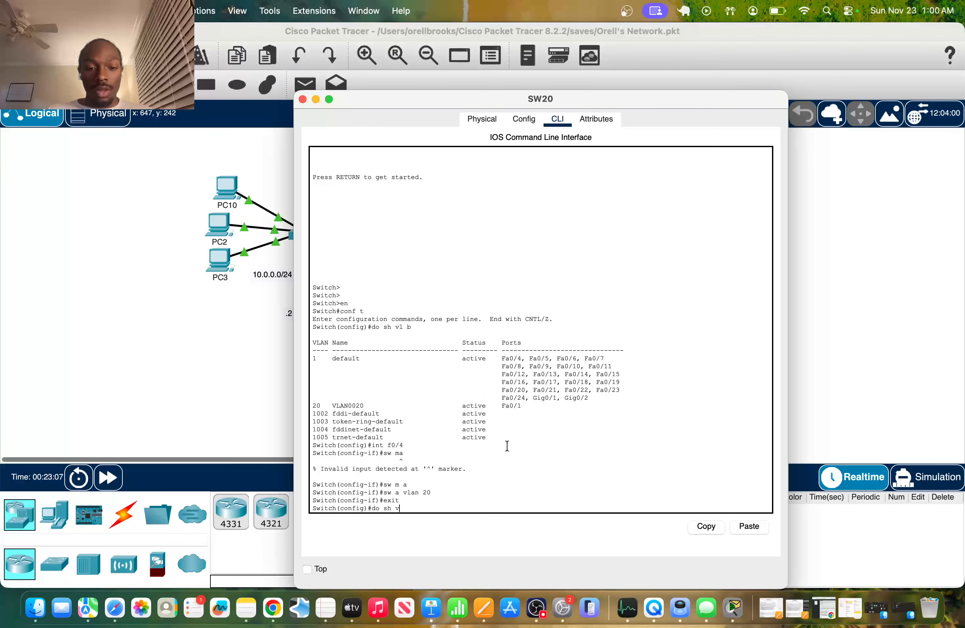
{"action": "type", "text": "l b"}
{"action": "key", "text": "Return"}
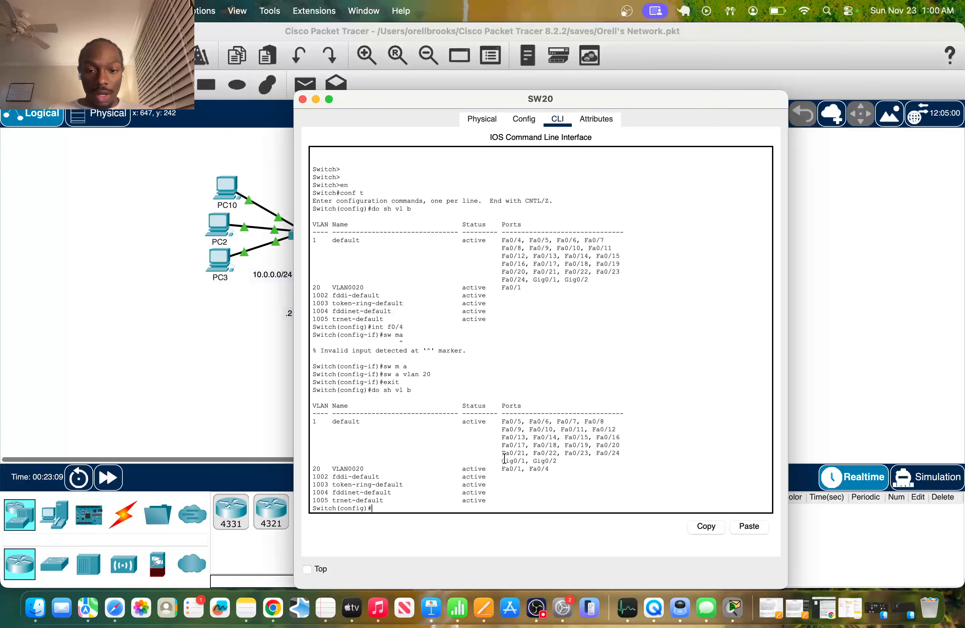
{"action": "left_click_drag", "start_coordinate": [503, 460], "coordinate": [527, 460]}
{"action": "left_click", "coordinate": [303, 99]}
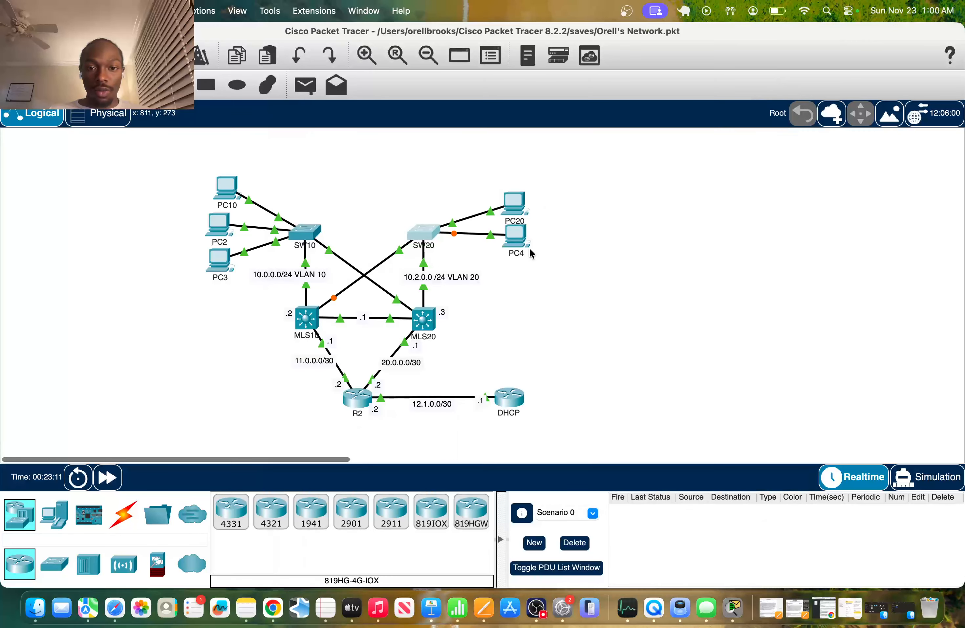
Step: Try to renew PC4's DHCP lease twice with ipconfig /renew in its Command Prompt, and close the device
{"action": "left_click", "coordinate": [516, 238]}
{"action": "left_click", "coordinate": [629, 165]}
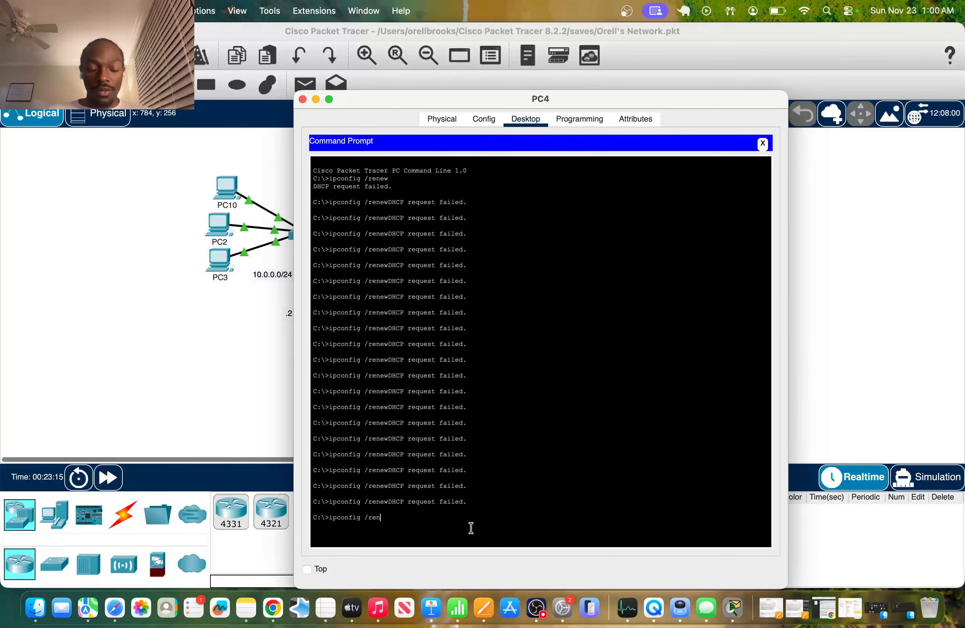
{"action": "key", "text": "BackSpace"}
{"action": "key", "text": "BackSpace"}
{"action": "type", "text": "ew"}
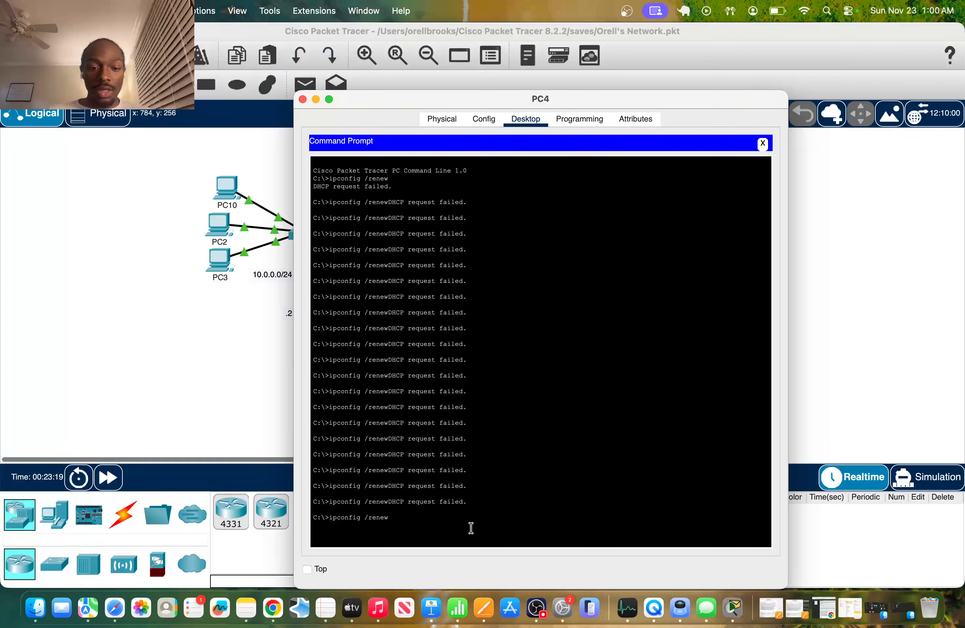
{"action": "key", "text": "Return"}
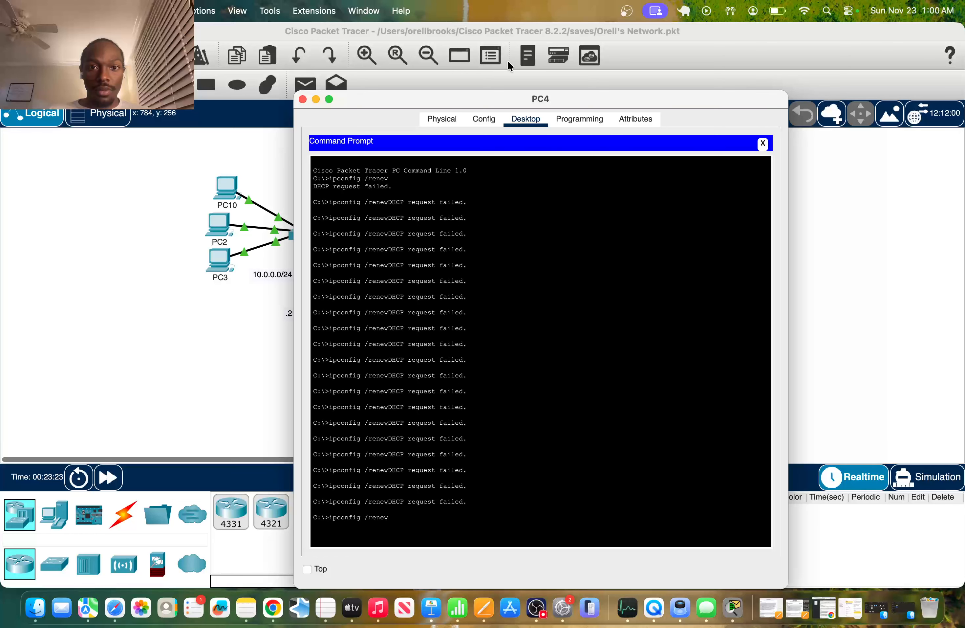
{"action": "left_click_drag", "start_coordinate": [492, 102], "coordinate": [554, 40]}
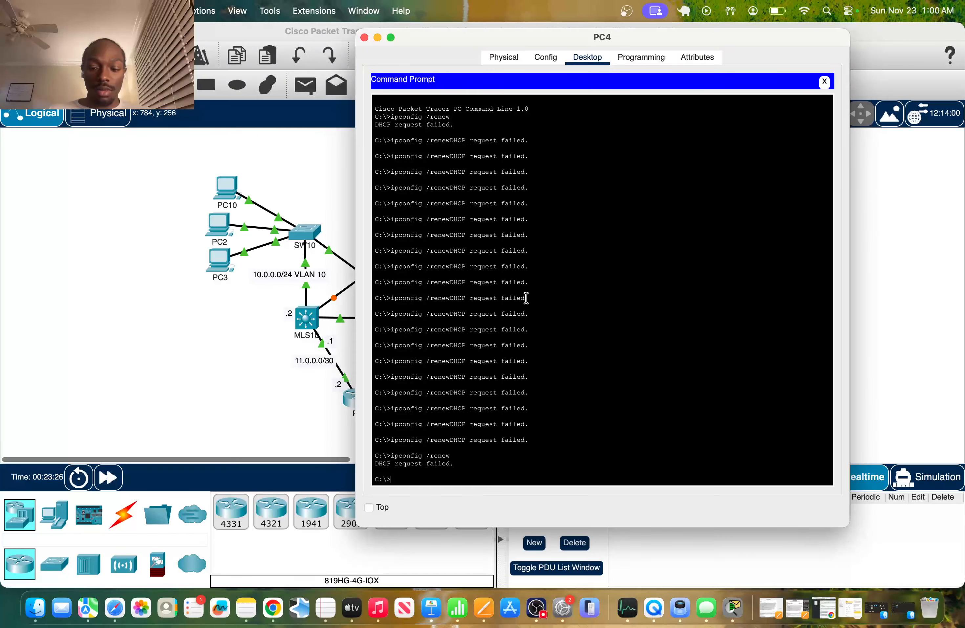
{"action": "key", "text": "Up"}
{"action": "key", "text": "Return"}
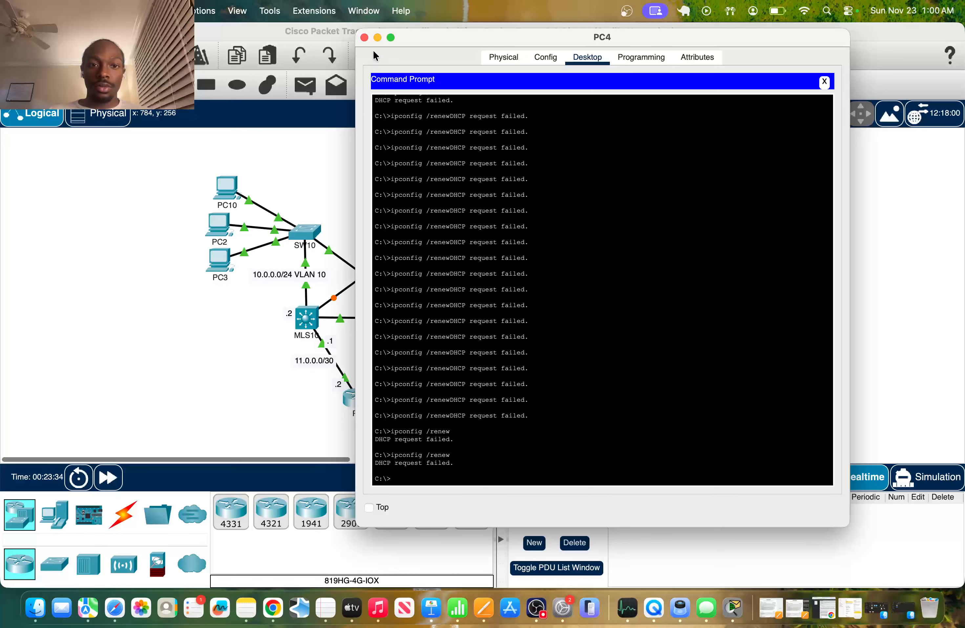
{"action": "left_click", "coordinate": [365, 37]}
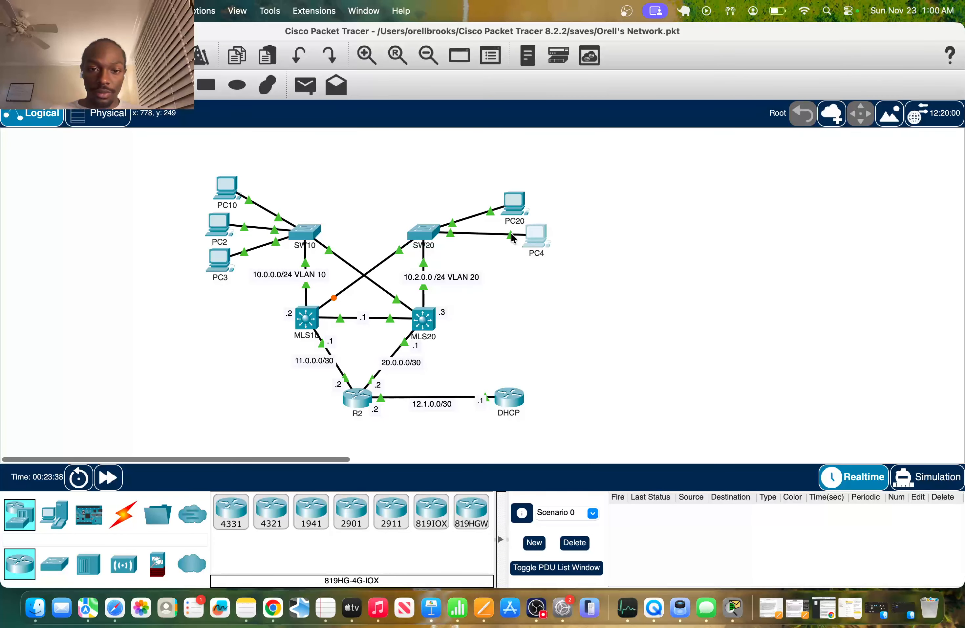
Step: Check the port labels on the link between PC4 and SW20, and review SW20's VLAN listing
{"action": "mouse_move", "coordinate": [512, 233]}
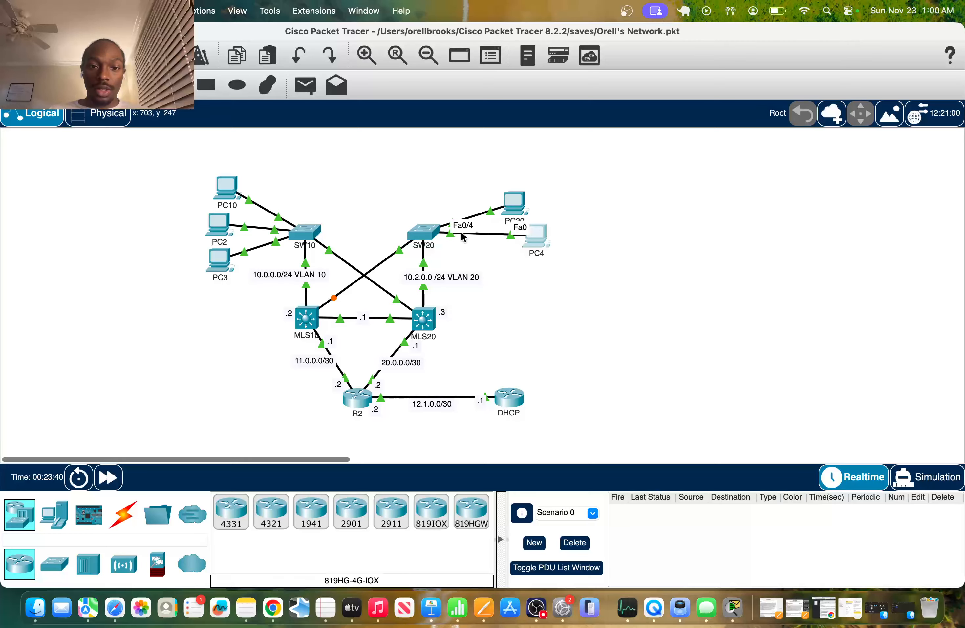
{"action": "left_click", "coordinate": [423, 232]}
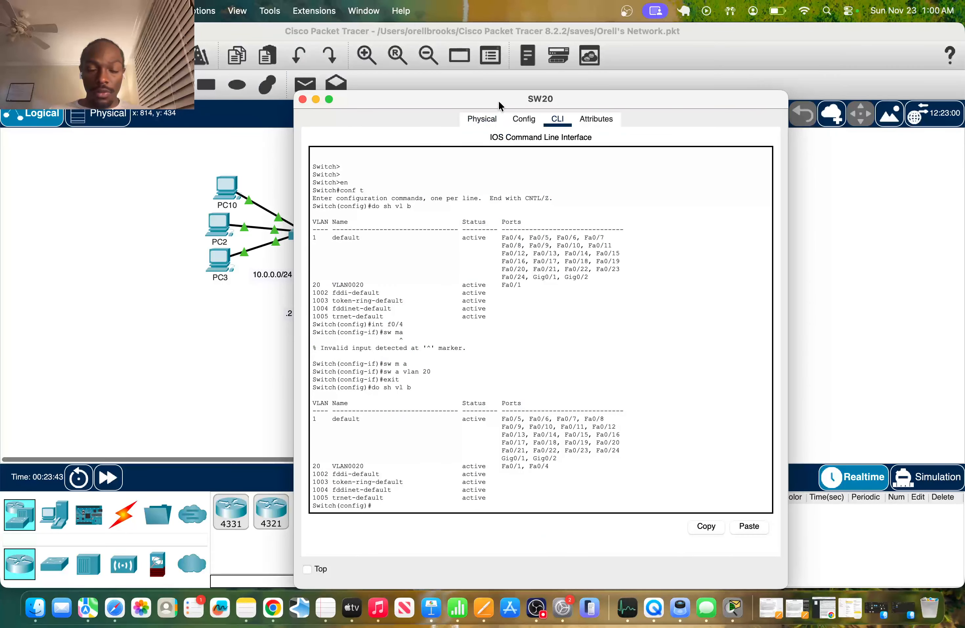
{"action": "left_click_drag", "start_coordinate": [499, 101], "coordinate": [681, 105]}
{"action": "left_click", "coordinate": [486, 101]}
Step: Request a DHCP address for PC4 again by running ipconfig /renew in its Command Prompt
{"action": "left_click", "coordinate": [514, 234]}
{"action": "left_click", "coordinate": [520, 526]}
{"action": "key", "text": "Up"}
{"action": "key", "text": "Return"}
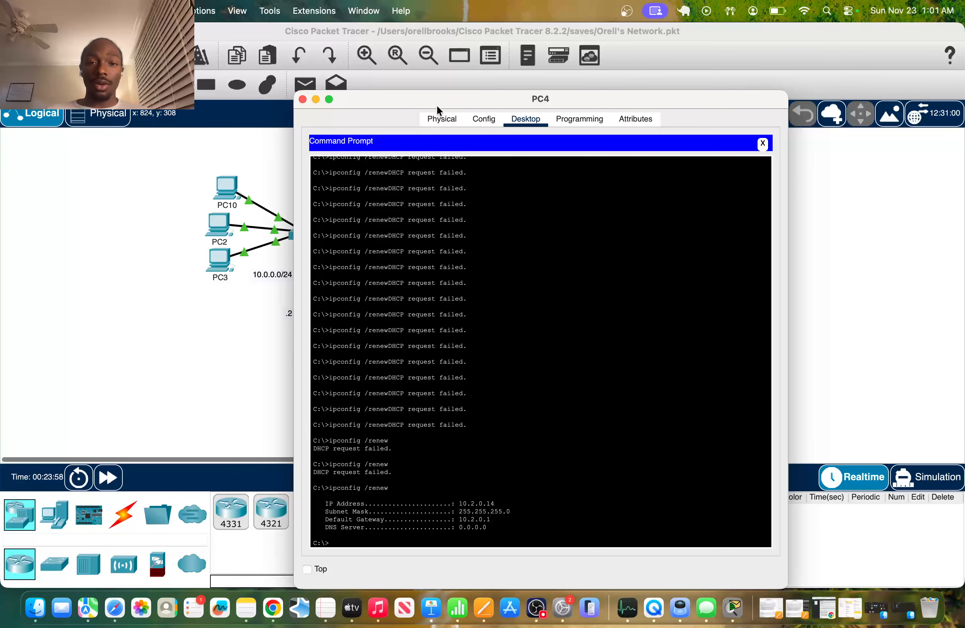
Step: Examine the IP address and default gateway that PC4 received alongside the topology, and close the device
{"action": "left_click_drag", "start_coordinate": [438, 107], "coordinate": [556, 40]}
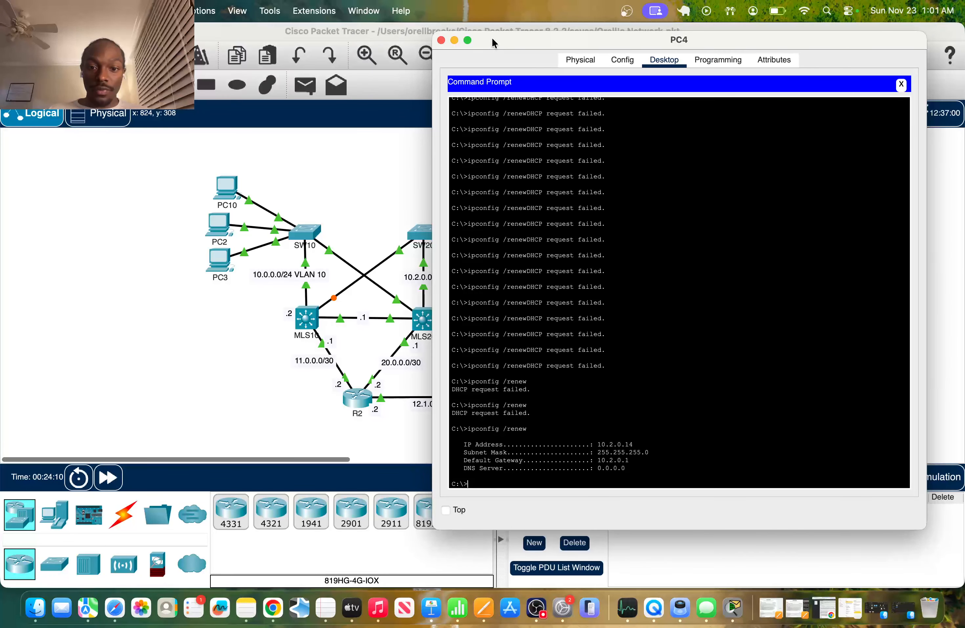
{"action": "left_click_drag", "start_coordinate": [491, 37], "coordinate": [509, 29]}
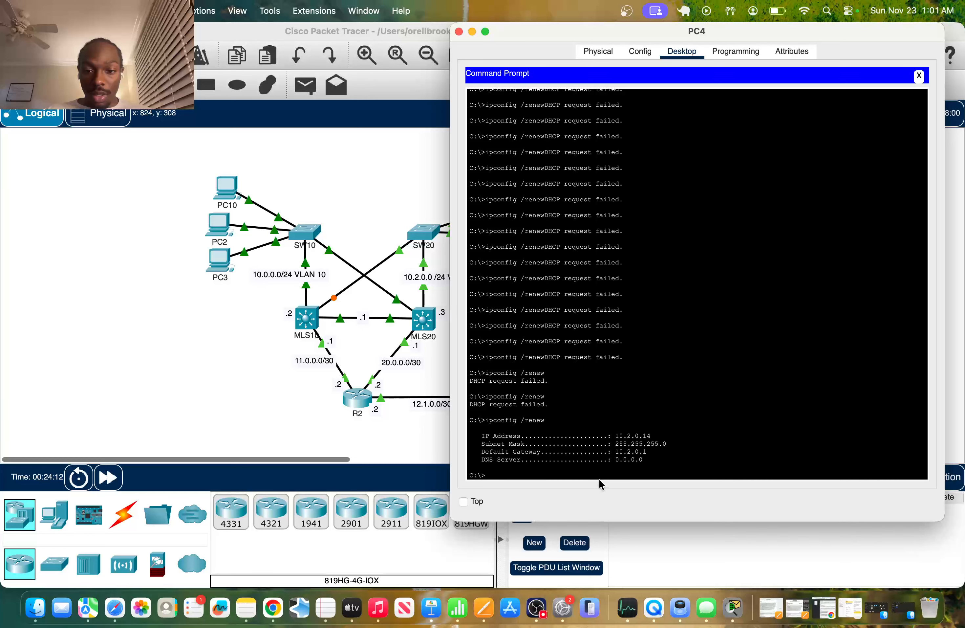
{"action": "left_click", "coordinate": [628, 428]}
{"action": "left_click_drag", "start_coordinate": [628, 428], "coordinate": [646, 435]}
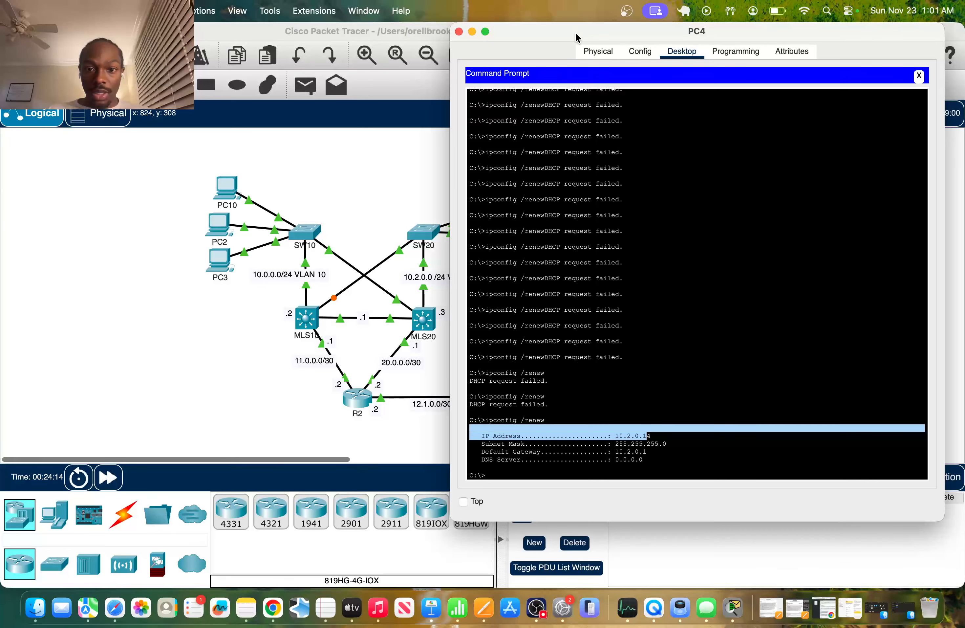
{"action": "left_click_drag", "start_coordinate": [575, 32], "coordinate": [683, 32]}
{"action": "left_click", "coordinate": [804, 425]}
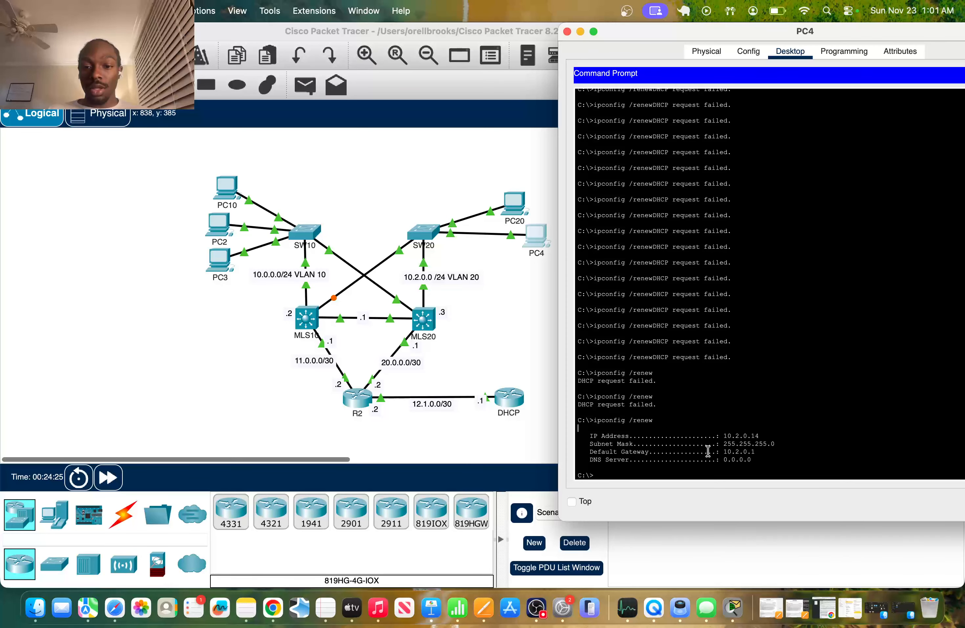
{"action": "left_click_drag", "start_coordinate": [700, 451], "coordinate": [788, 454]}
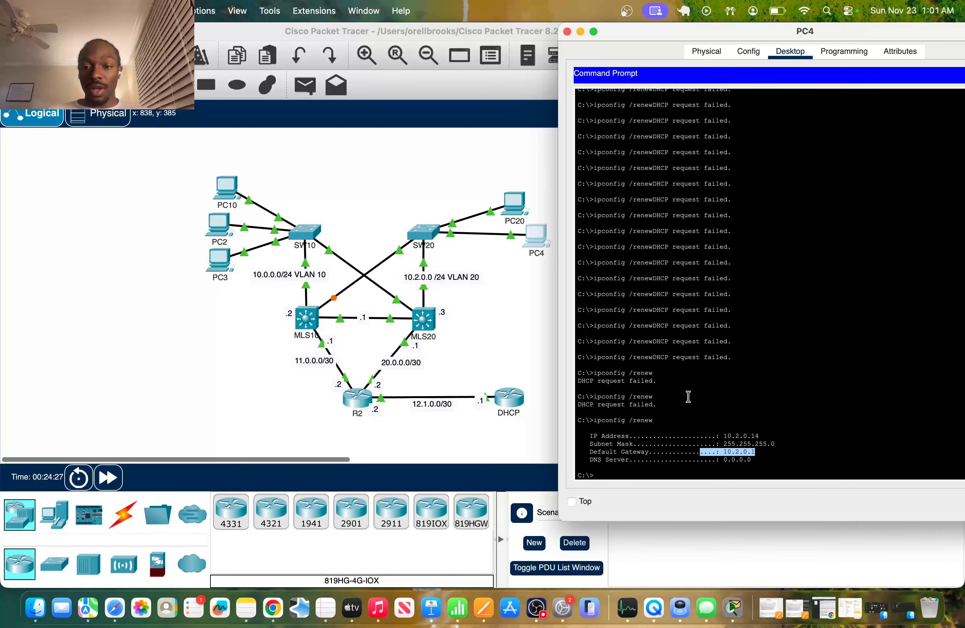
{"action": "left_click", "coordinate": [695, 424]}
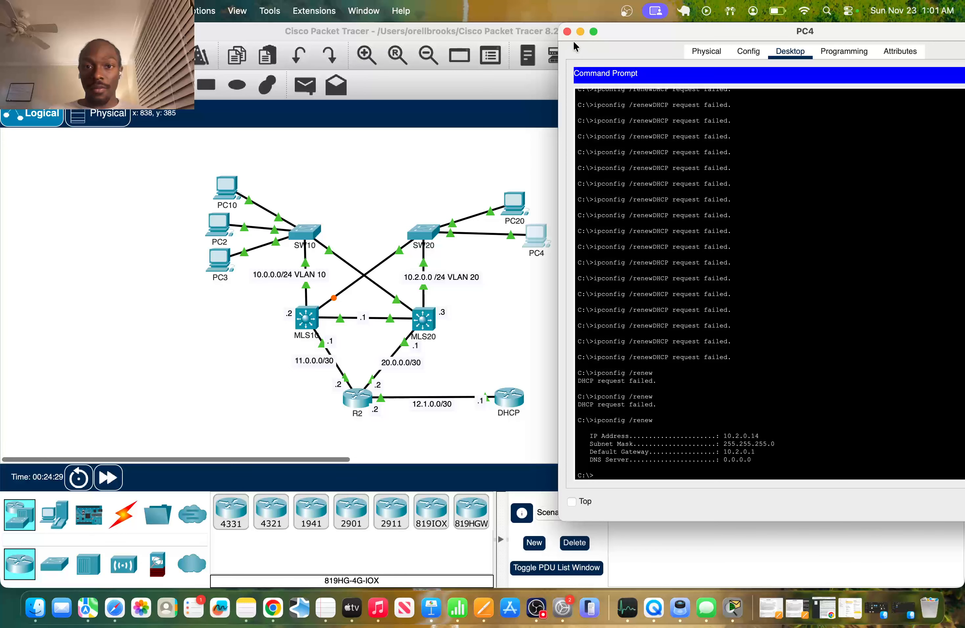
{"action": "left_click", "coordinate": [567, 31]}
Step: Look at the Command Prompts of PC10 and PC2, closing each device
{"action": "left_click", "coordinate": [227, 187]}
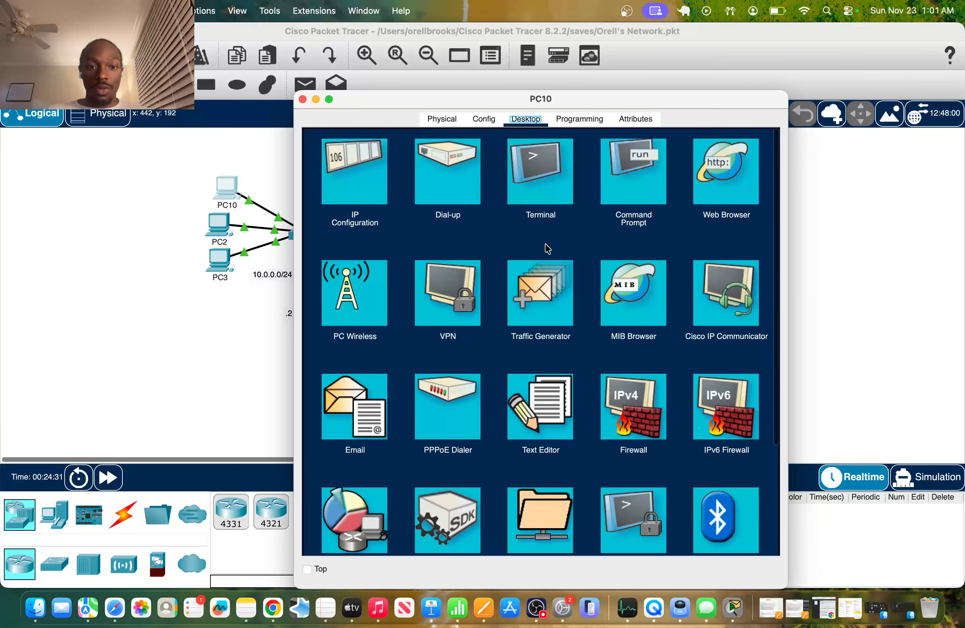
{"action": "left_click", "coordinate": [628, 170]}
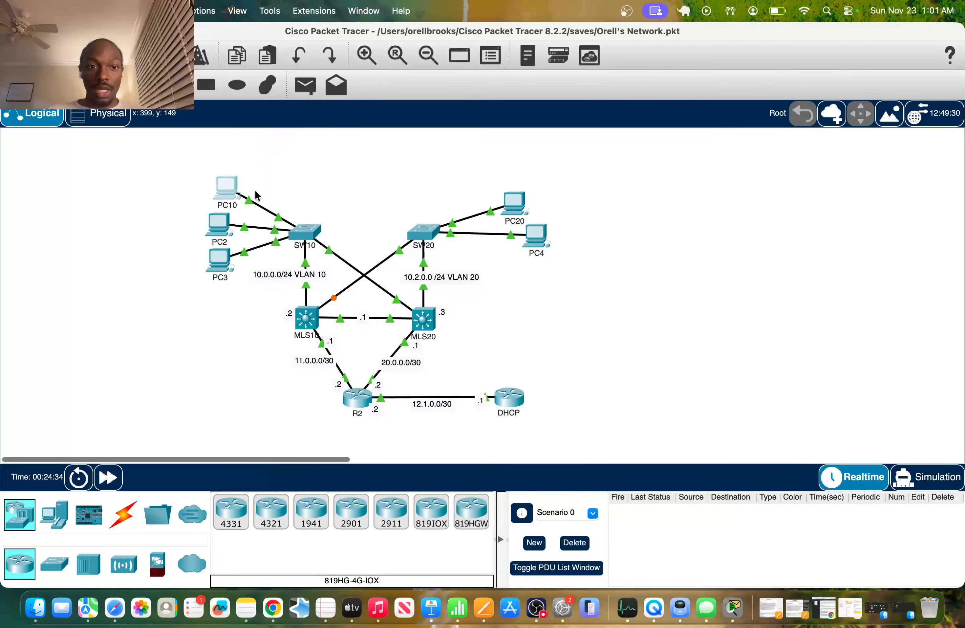
{"action": "left_click", "coordinate": [303, 99]}
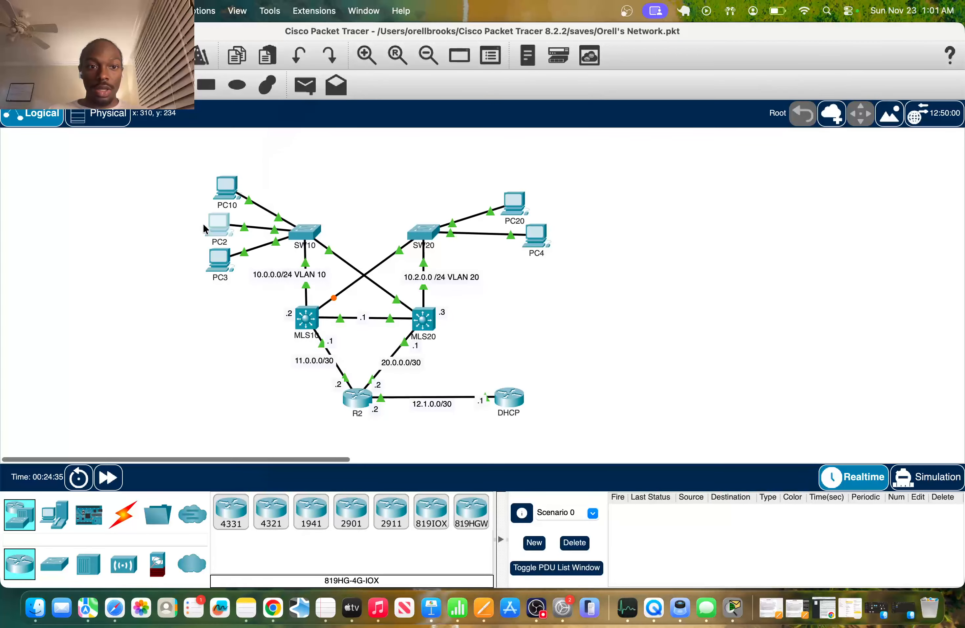
{"action": "left_click", "coordinate": [219, 227]}
{"action": "left_click", "coordinate": [525, 119]}
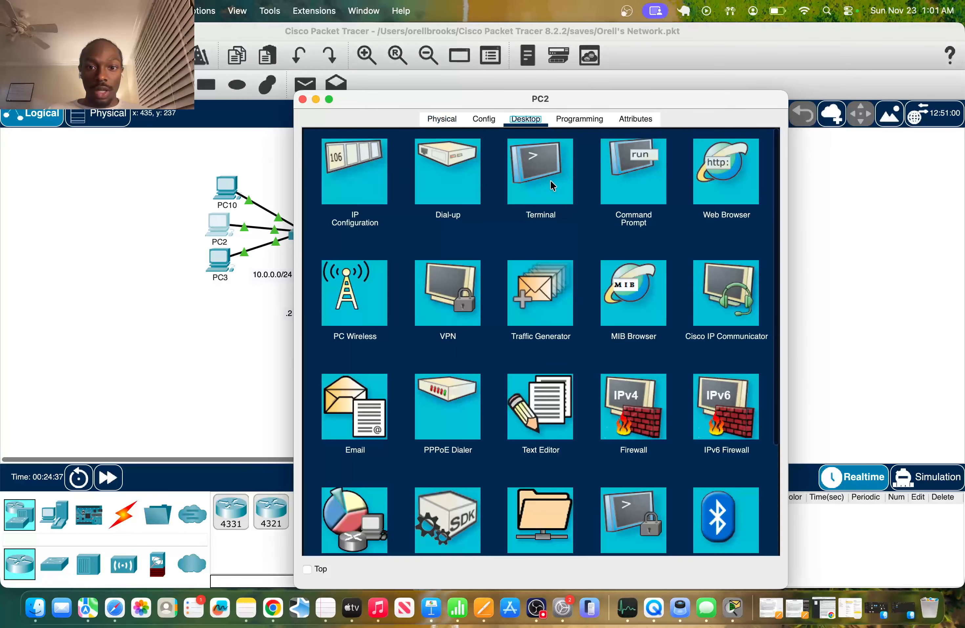
{"action": "left_click", "coordinate": [623, 182]}
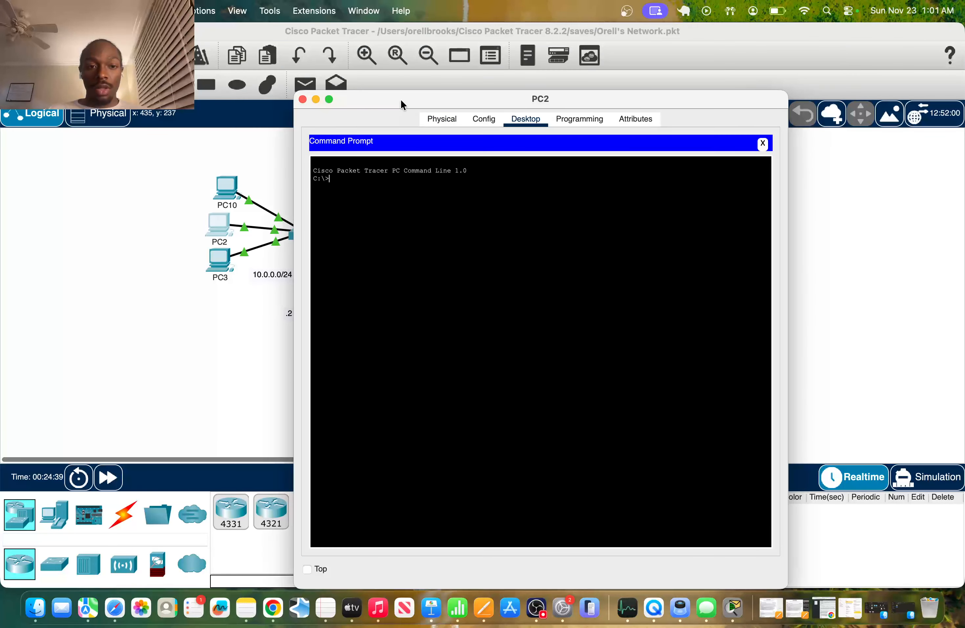
{"action": "left_click", "coordinate": [303, 99]}
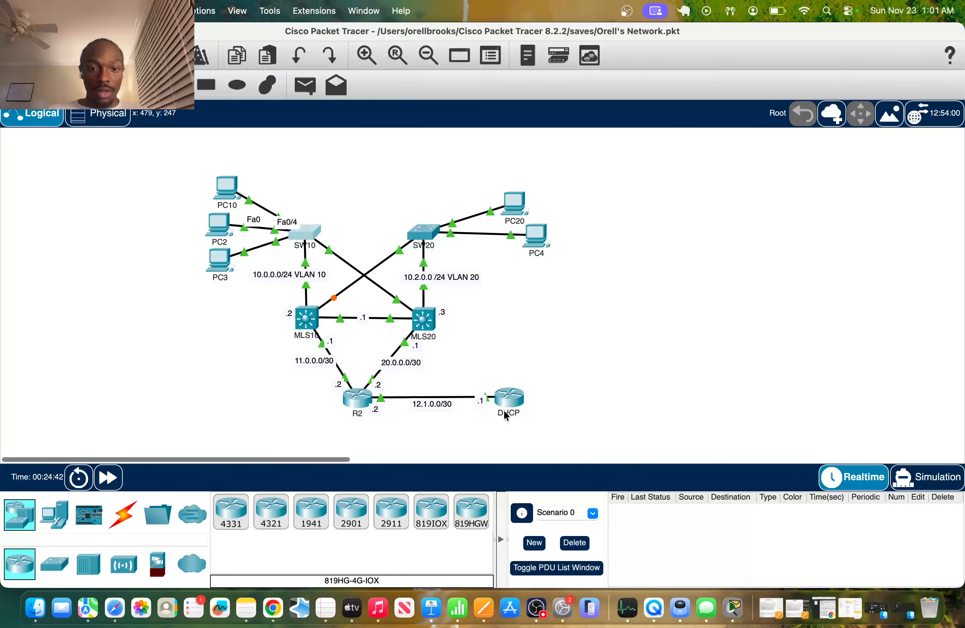
Step: Enter privileged mode on SW10, list its VLANs and ports with show vlan brief, and close the switch
{"action": "left_click", "coordinate": [476, 478]}
{"action": "key", "text": "Return"}
{"action": "key", "text": "Return"}
{"action": "type", "text": "en"}
{"action": "key", "text": "Return"}
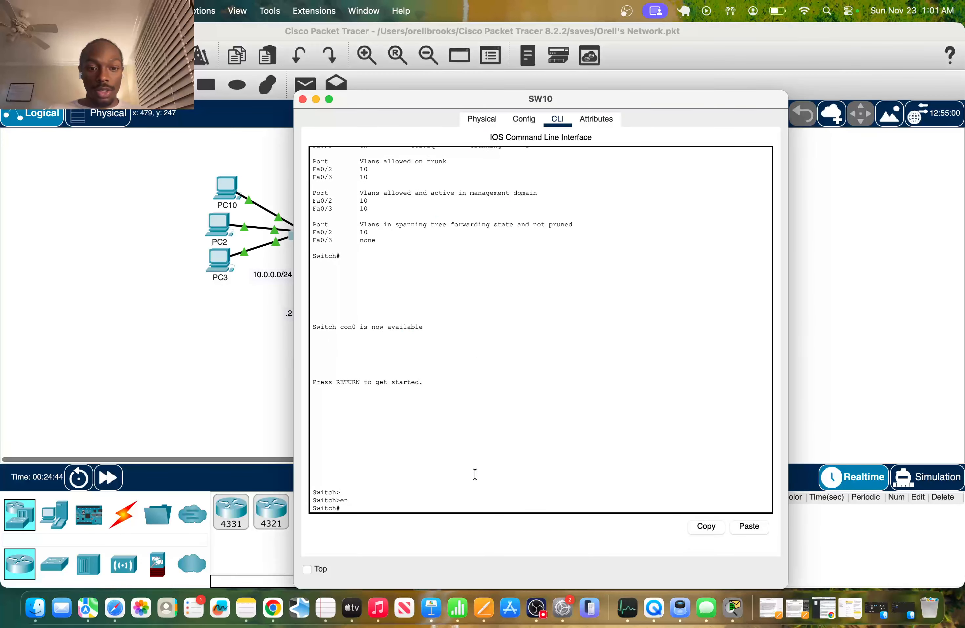
{"action": "type", "text": "show vlan brief"}
{"action": "key", "text": "Return"}
{"action": "left_click", "coordinate": [303, 100]}
Step: Renew PC2's DHCP lease with ipconfig /renew and check its gateway settings and received addresses beside the topology
{"action": "left_click", "coordinate": [219, 225]}
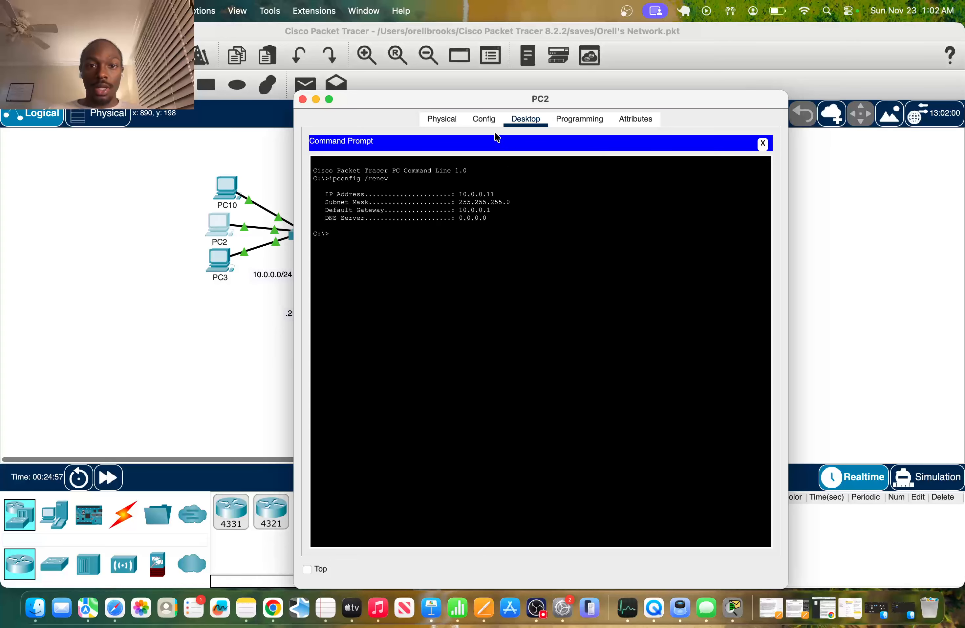
{"action": "left_click", "coordinate": [440, 121]}
{"action": "left_click", "coordinate": [473, 121]}
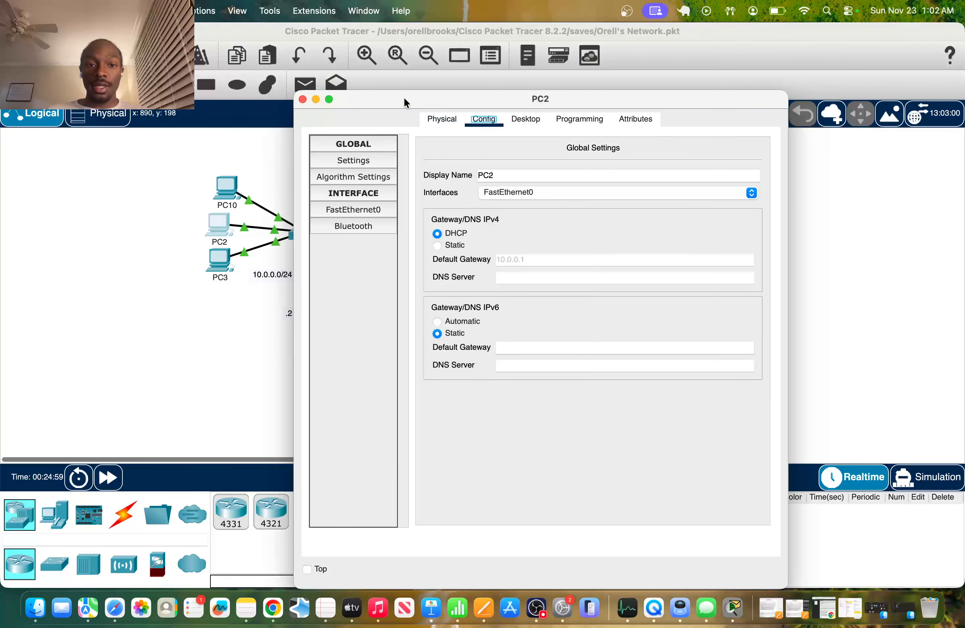
{"action": "left_click_drag", "start_coordinate": [399, 97], "coordinate": [650, 120]}
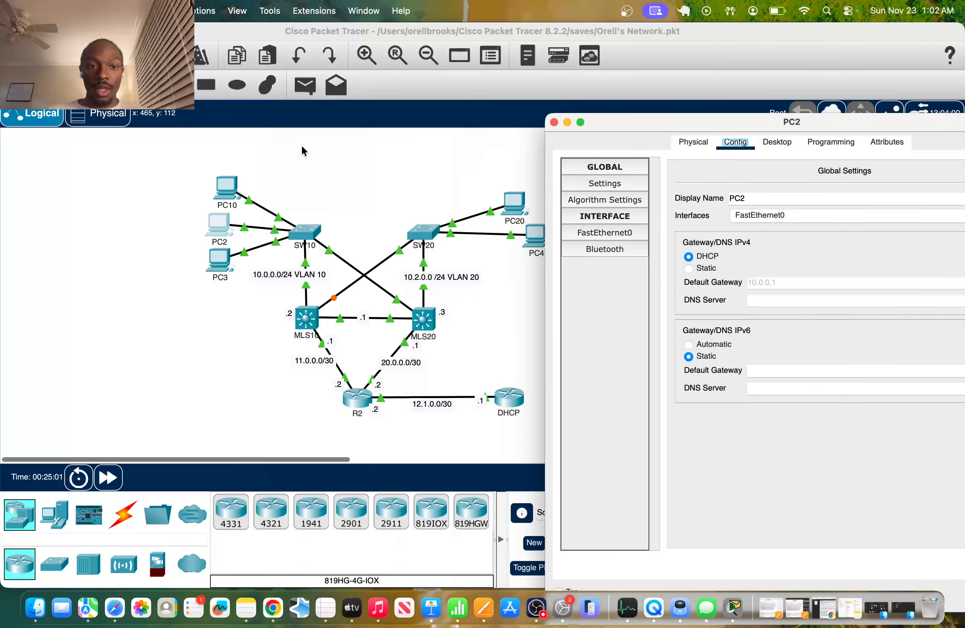
{"action": "left_click", "coordinate": [777, 142]}
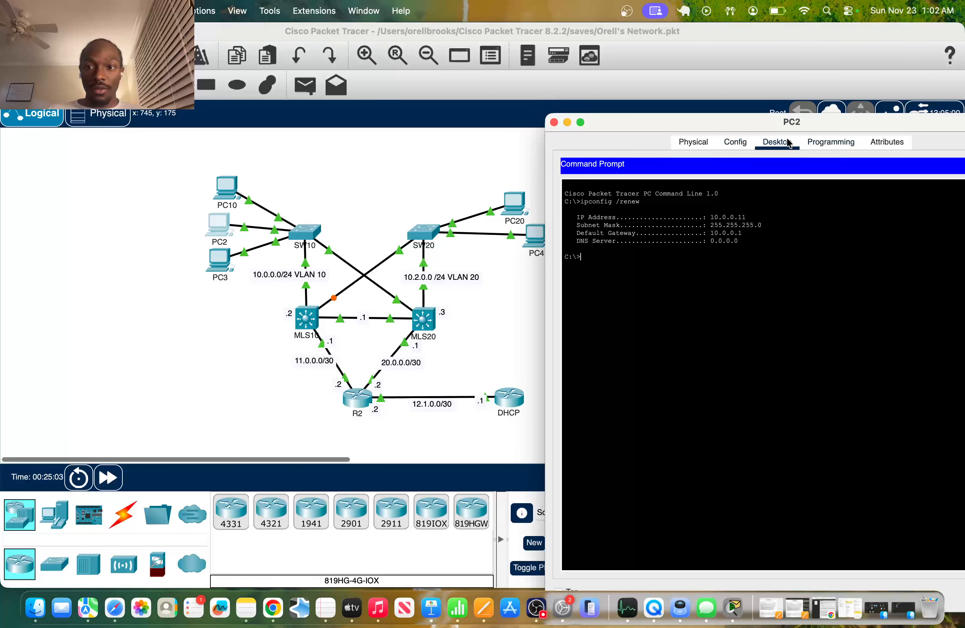
Step: Ping 10.2.0.14 from PC2's Command Prompt to test connectivity to VLAN 20, check the replies, and close the device
{"action": "left_click_drag", "start_coordinate": [788, 125], "coordinate": [694, 122]}
{"action": "type", "text": "ping 10"}
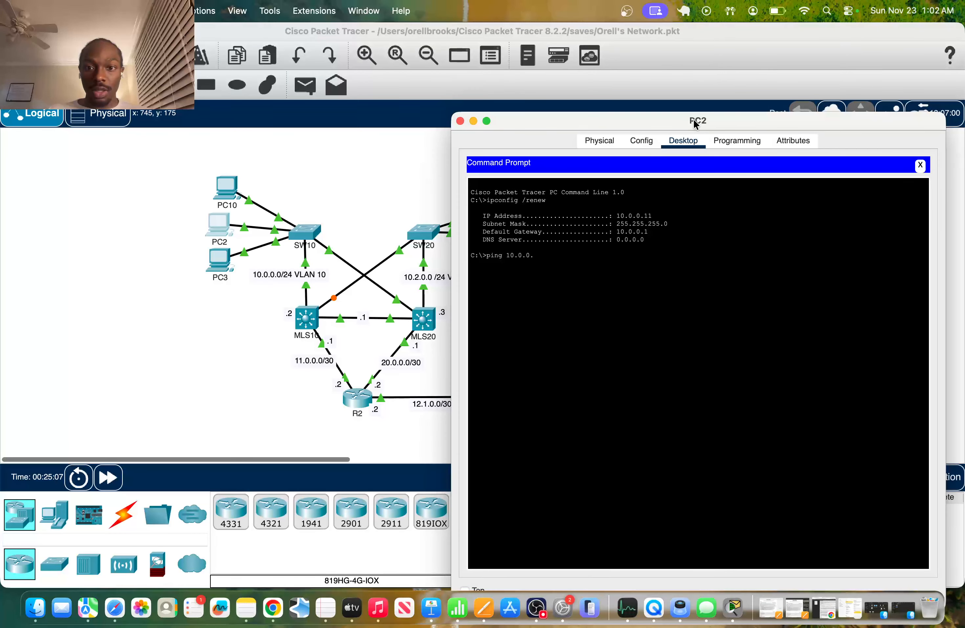
{"action": "type", "text": ".2.0.14"}
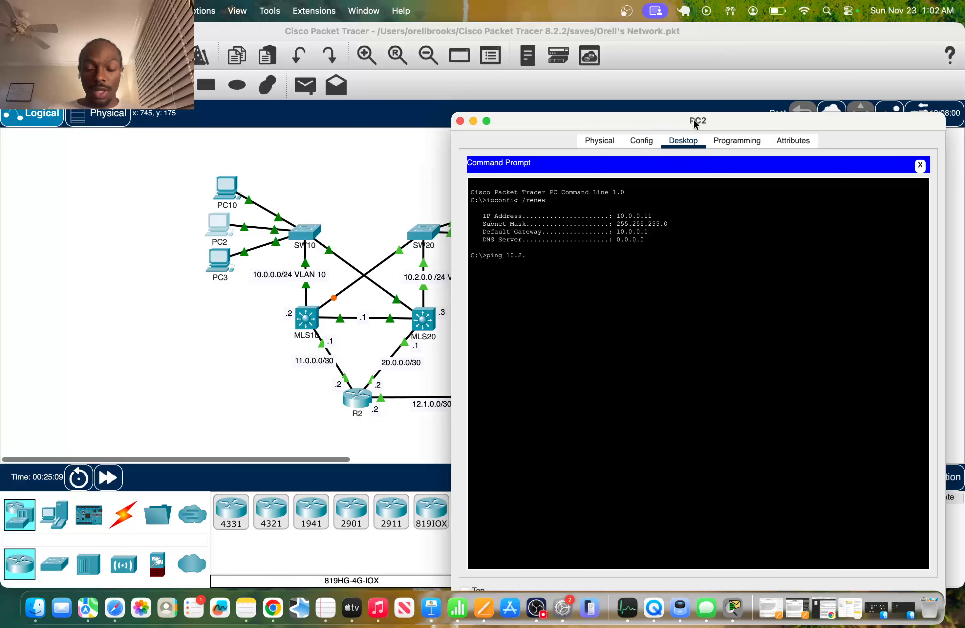
{"action": "key", "text": "Return"}
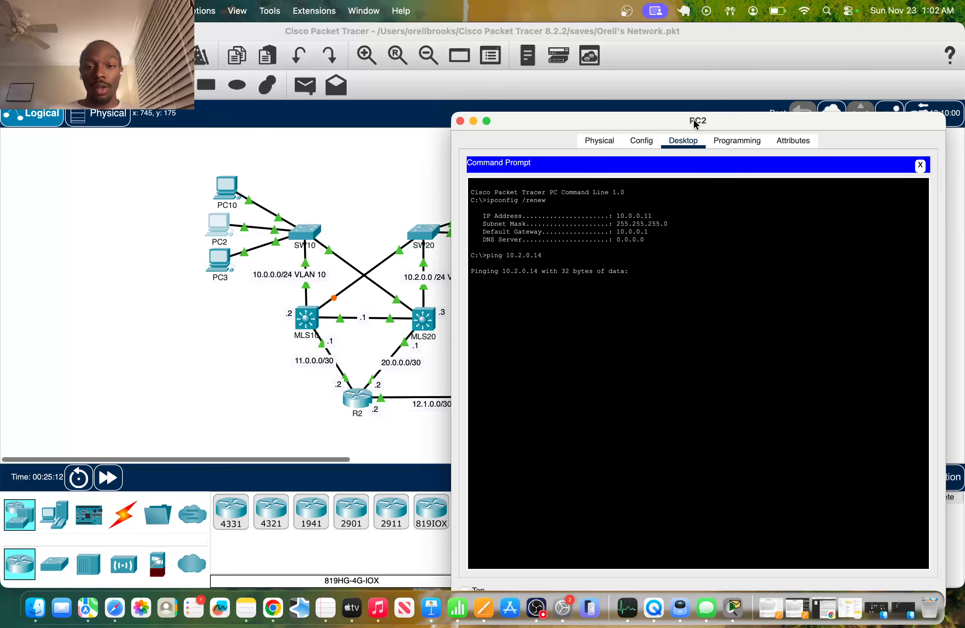
{"action": "left_click_drag", "start_coordinate": [608, 121], "coordinate": [507, 106]}
{"action": "left_click_drag", "start_coordinate": [373, 272], "coordinate": [429, 301]}
{"action": "left_click", "coordinate": [420, 289]}
{"action": "left_click", "coordinate": [427, 300]}
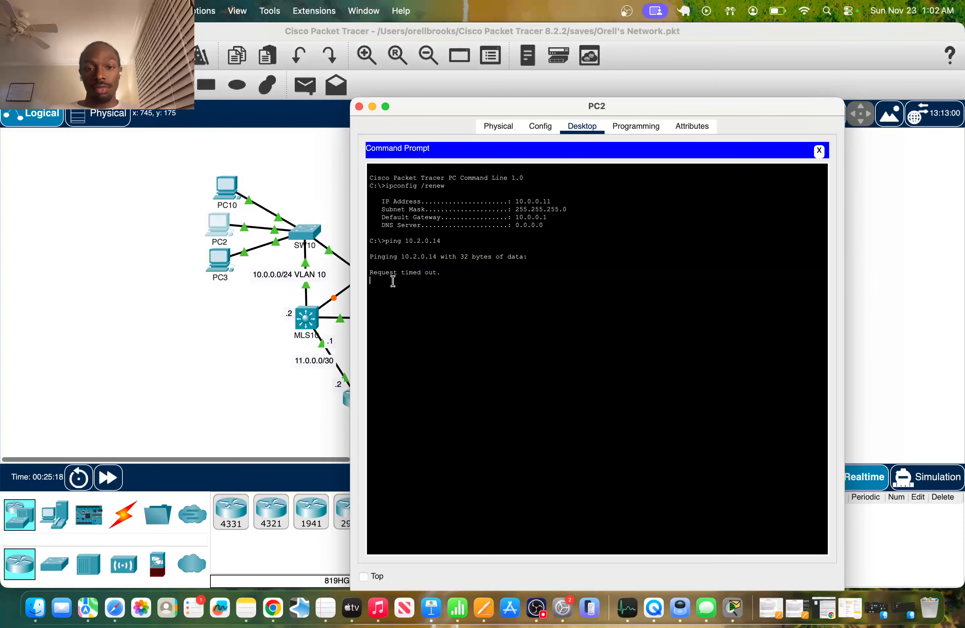
{"action": "left_click", "coordinate": [359, 106]}
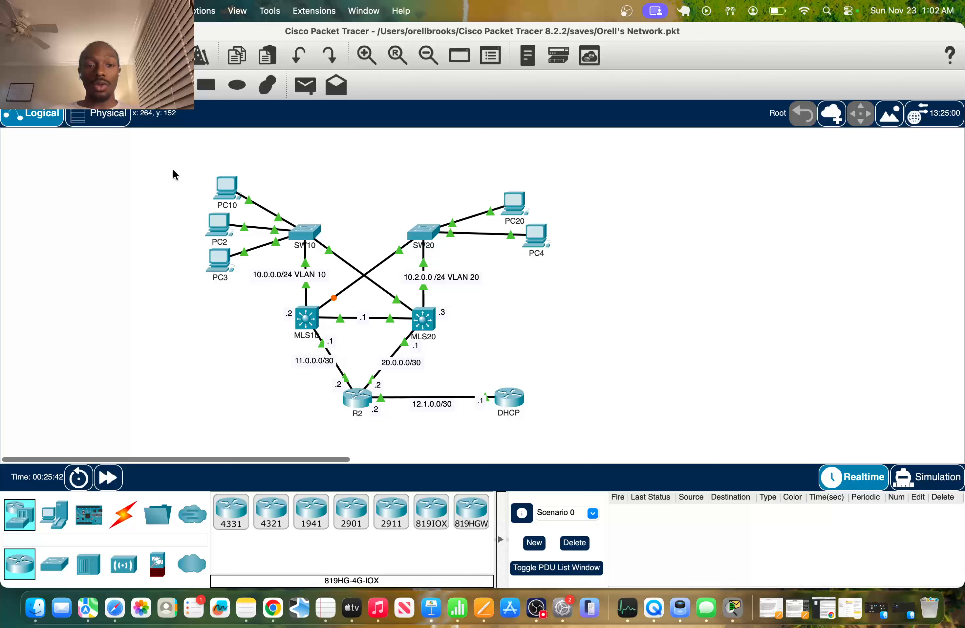
{"action": "left_click_drag", "start_coordinate": [174, 170], "coordinate": [685, 424]}
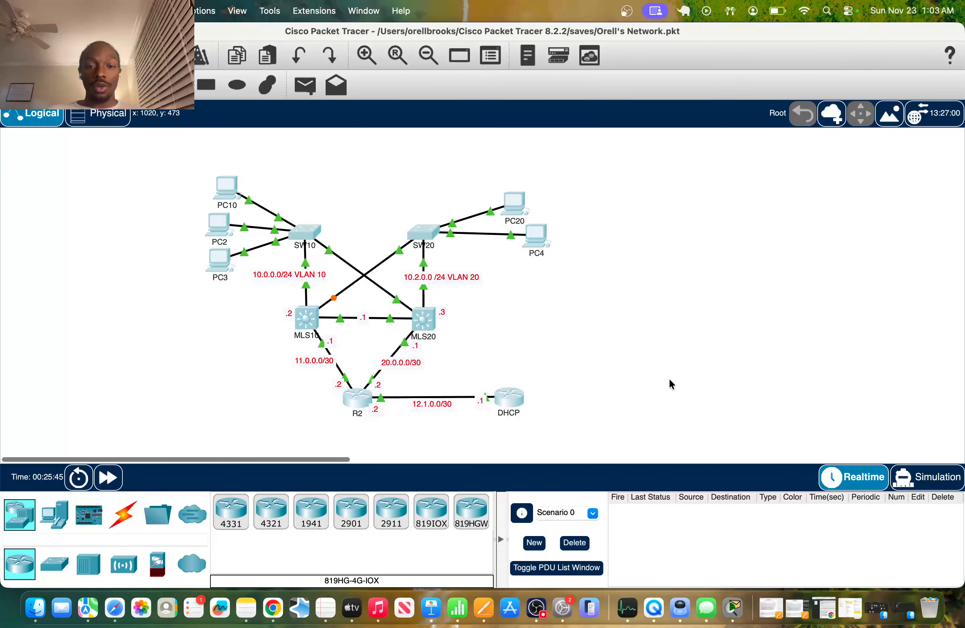
{"action": "left_click", "coordinate": [670, 350]}
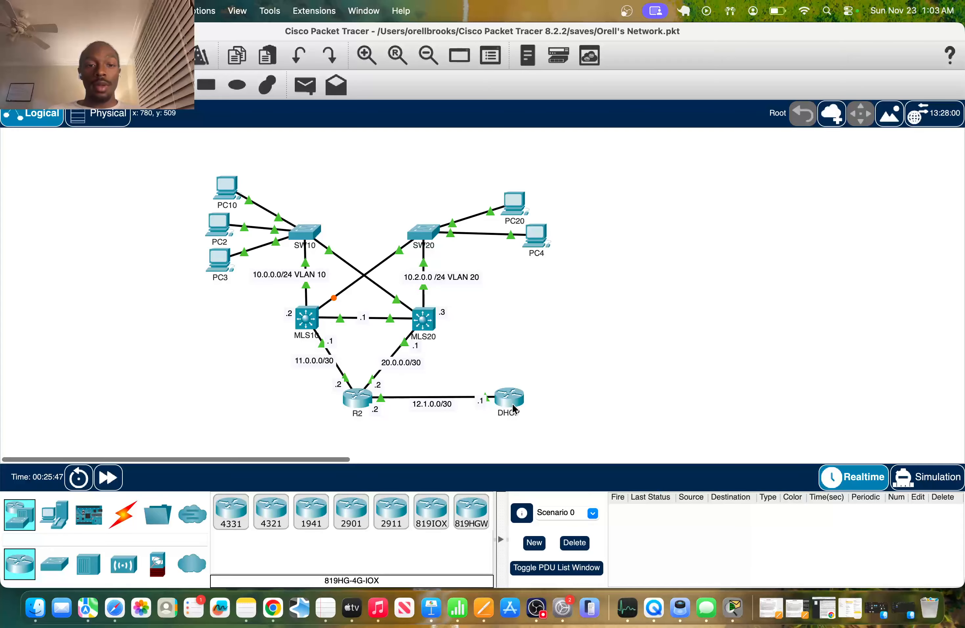
{"action": "mouse_move", "coordinate": [512, 401]}
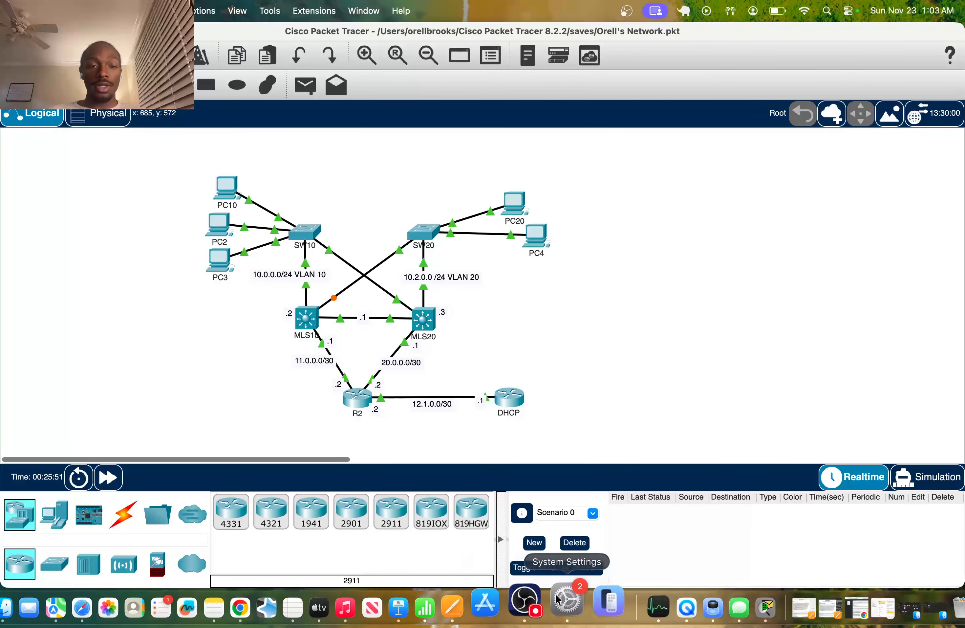
{"action": "left_click", "coordinate": [539, 603]}
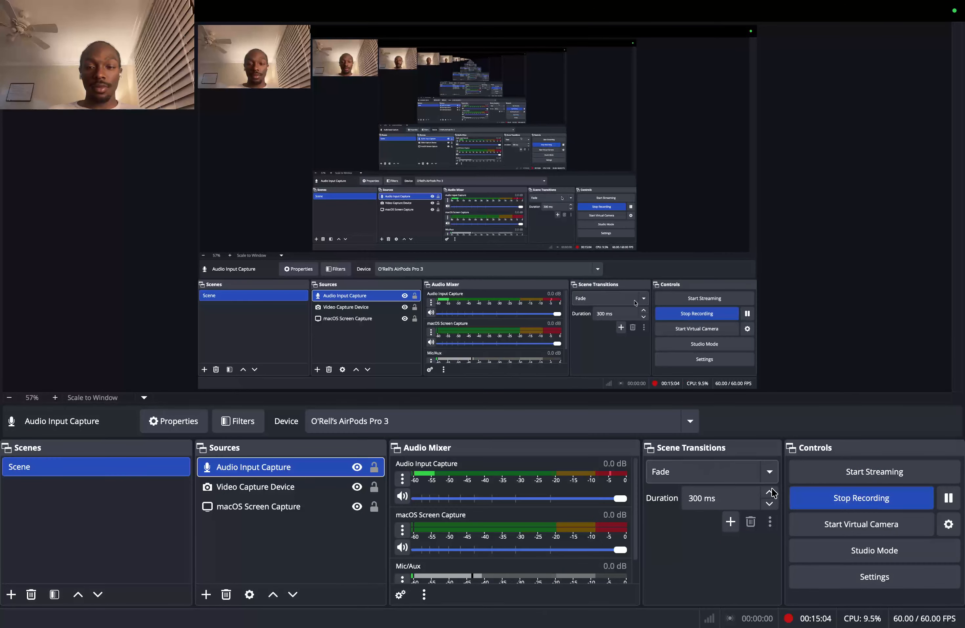